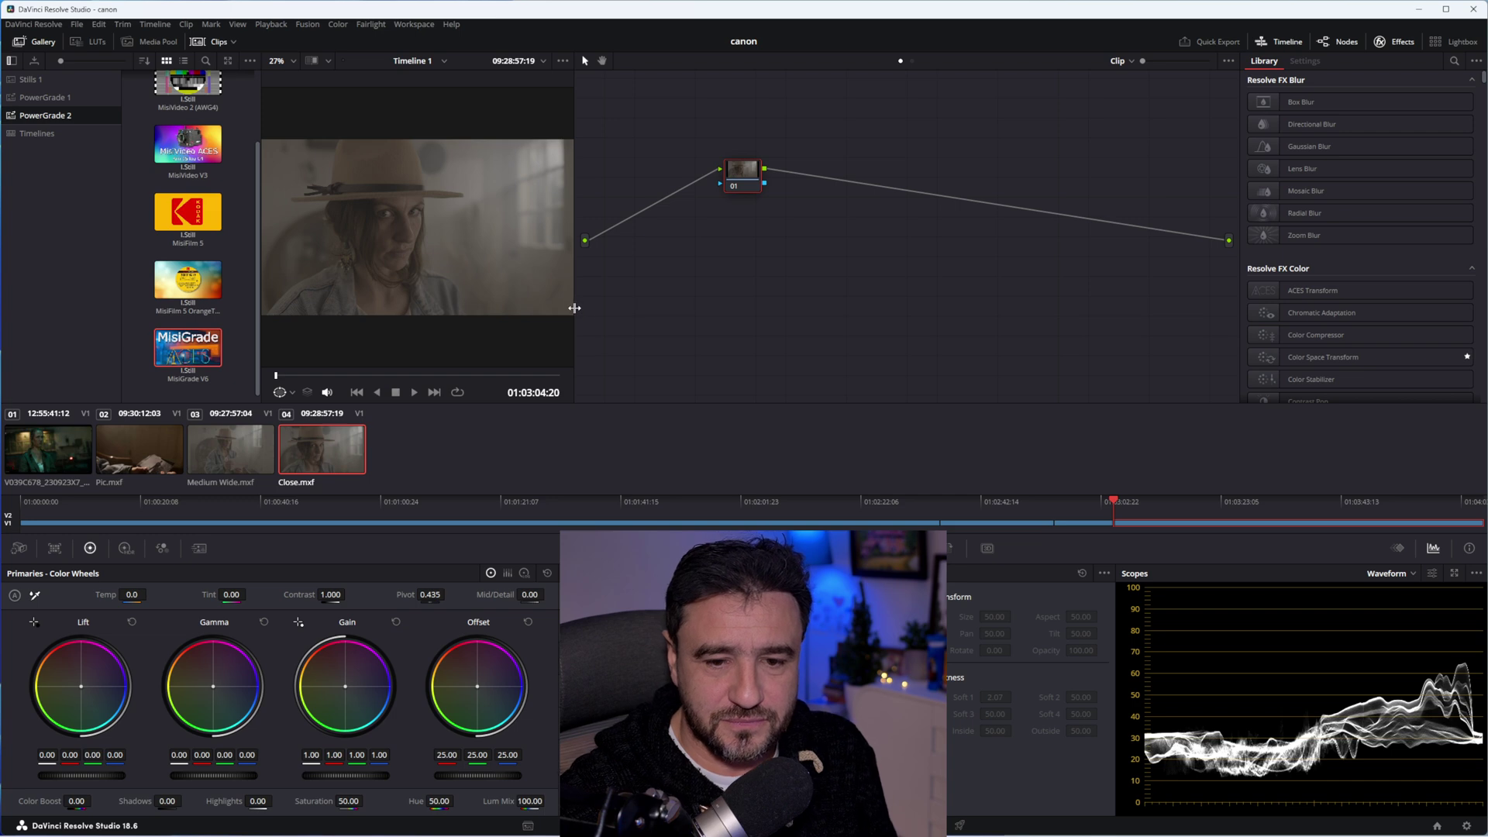
Widen the viewer in the Color page, and look over the "The Picture" ARRI Alexa 35 Test Footage video on YouTube.
left_click_drag(583, 306, 961, 306)
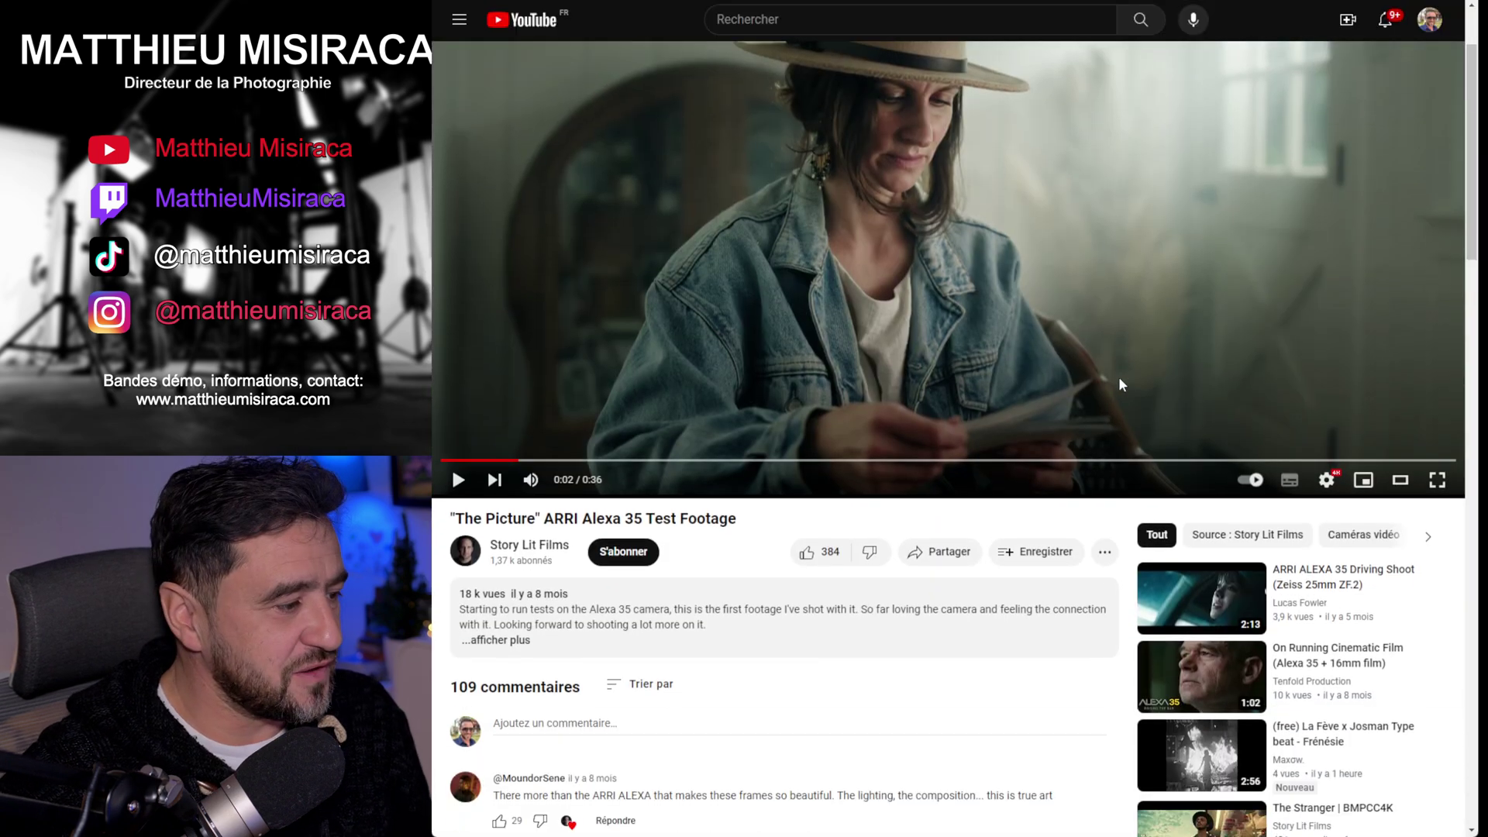
scroll(1121, 384, "down", 1)
scroll(1116, 376, "up", 1)
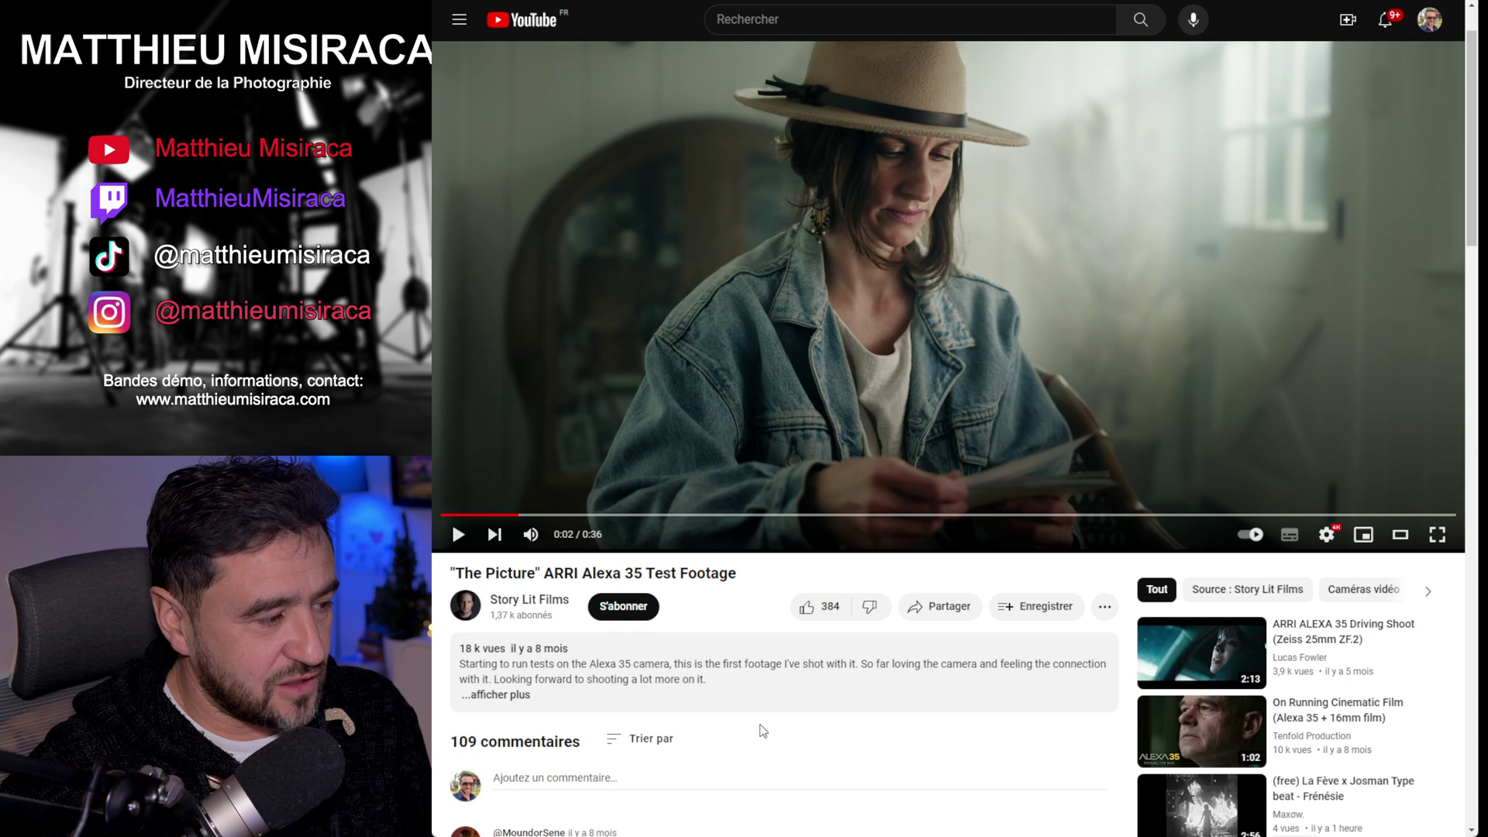
scroll(763, 730, "up", 1)
left_click(512, 771)
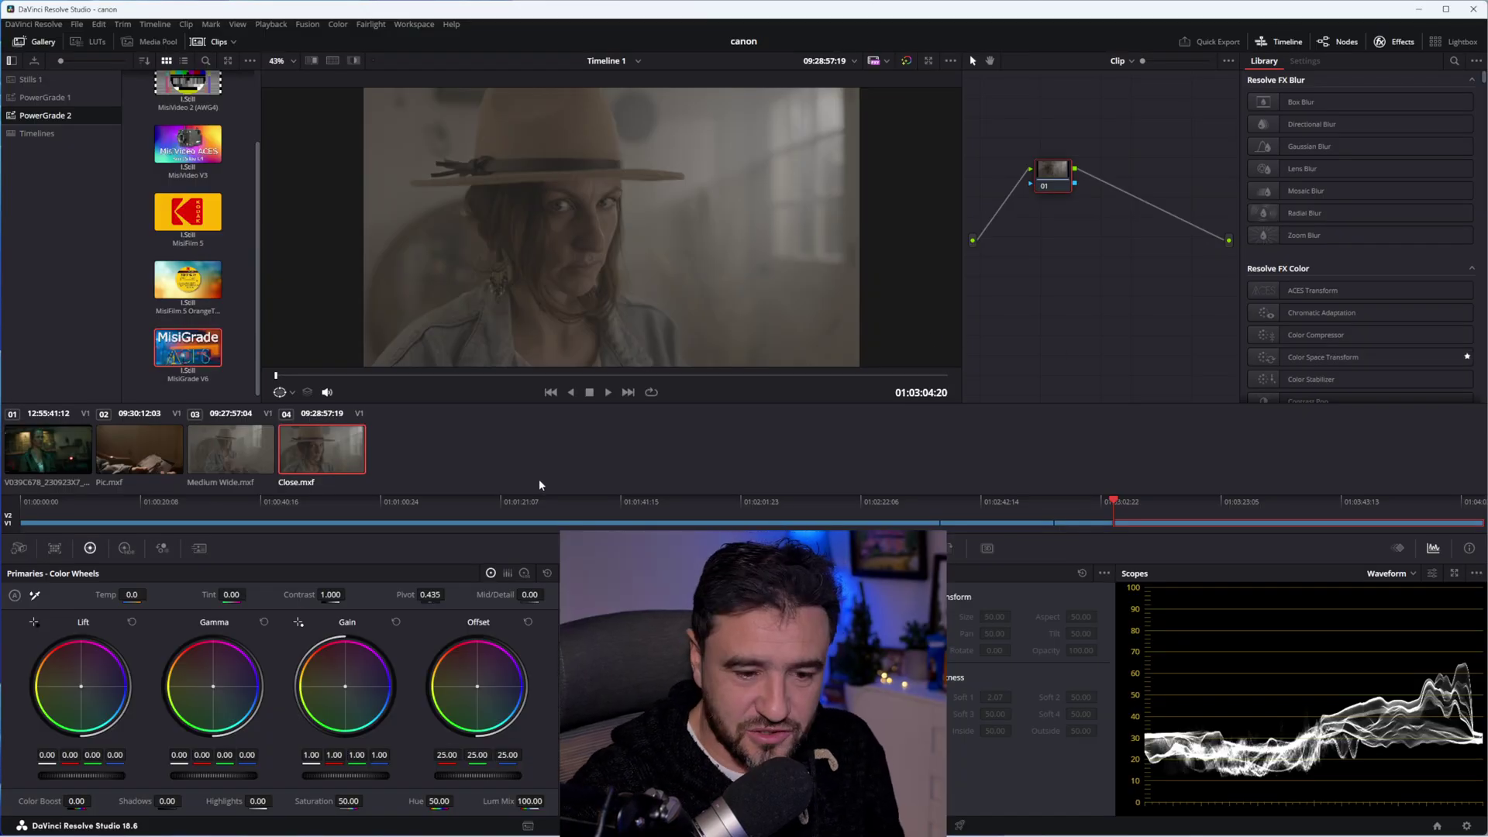
Review the first clip up to the moment the pistol is aimed, then view the Medium Wide.mxf and Close.mxf clips.
left_click(39, 467)
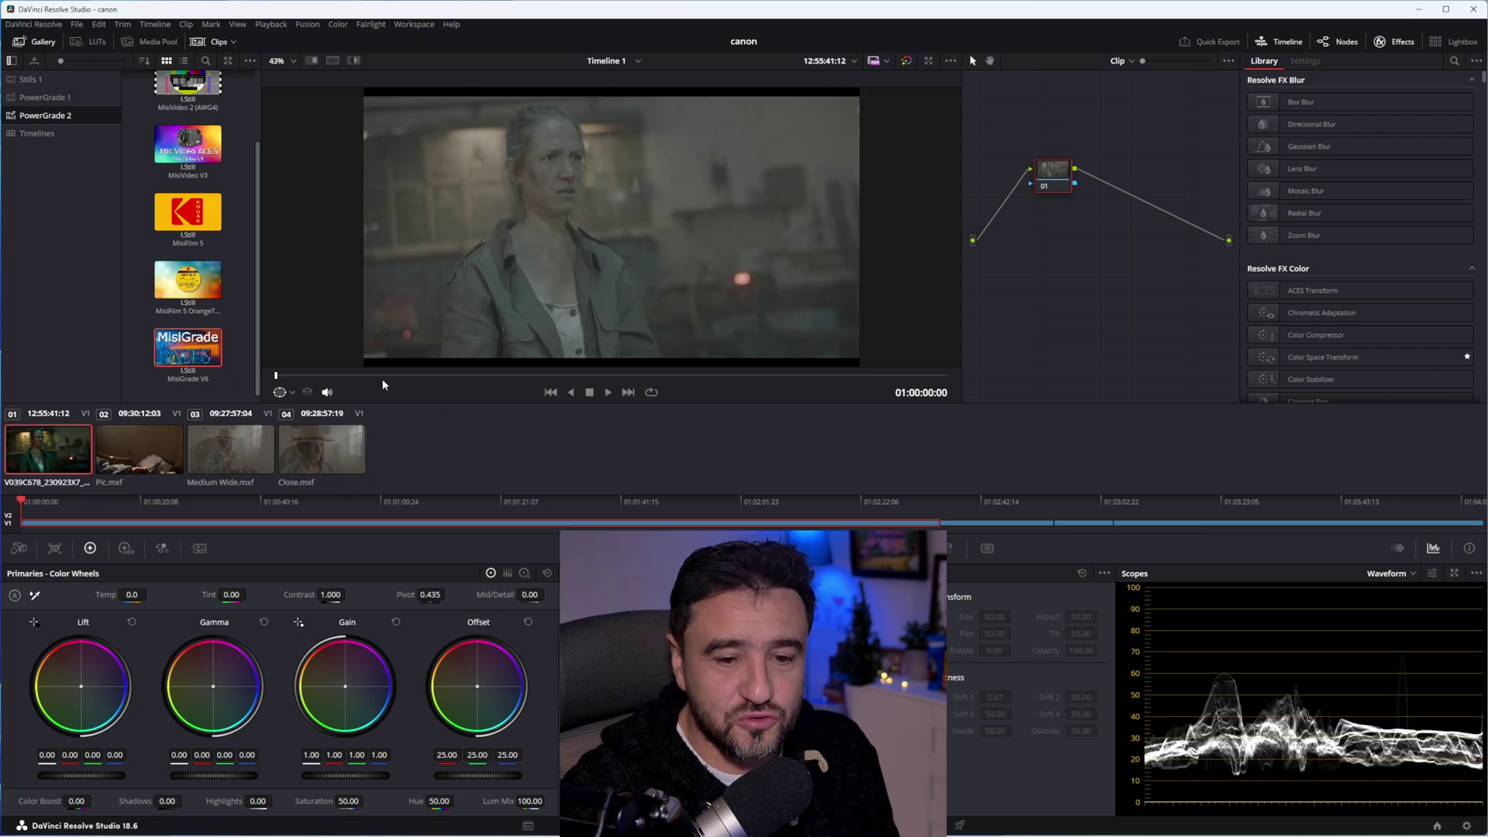
left_click_drag(464, 376, 569, 378)
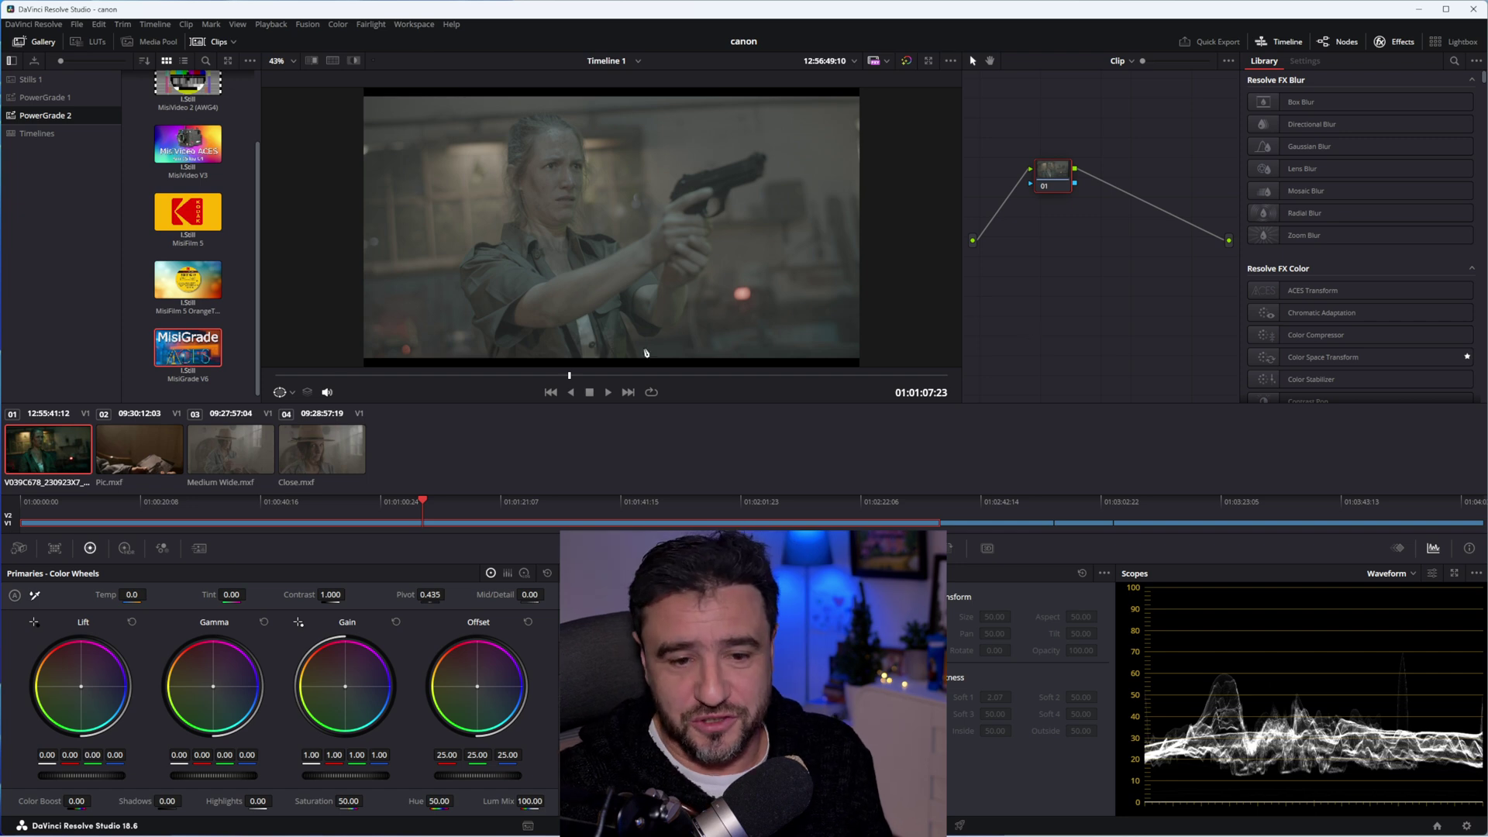
left_click(230, 449)
left_click(322, 449)
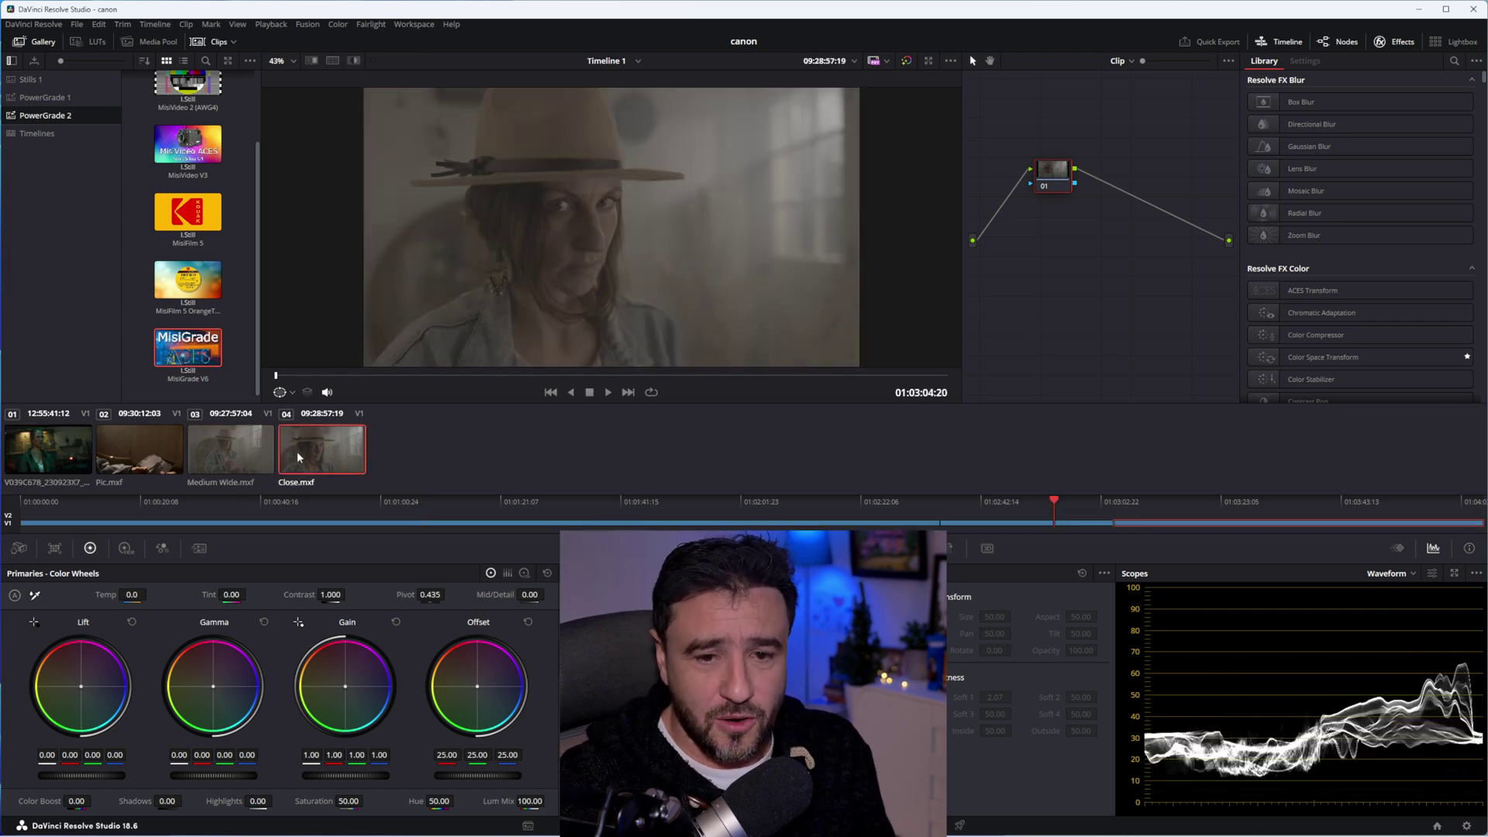
Check the Color Management page of the project settings and close the settings without saving.
left_click(1466, 826)
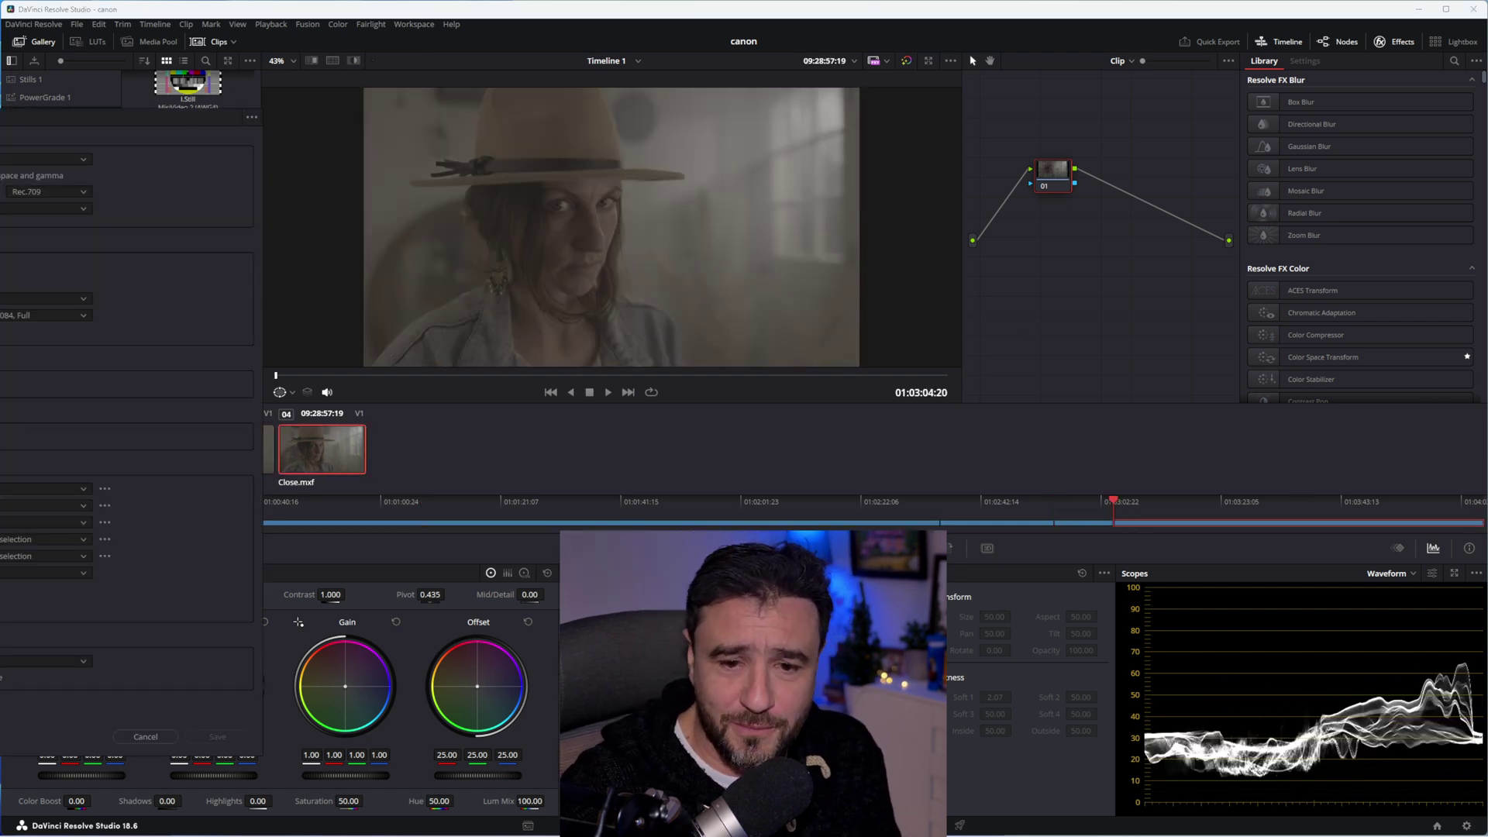
left_click_drag(728, 136, 720, 130)
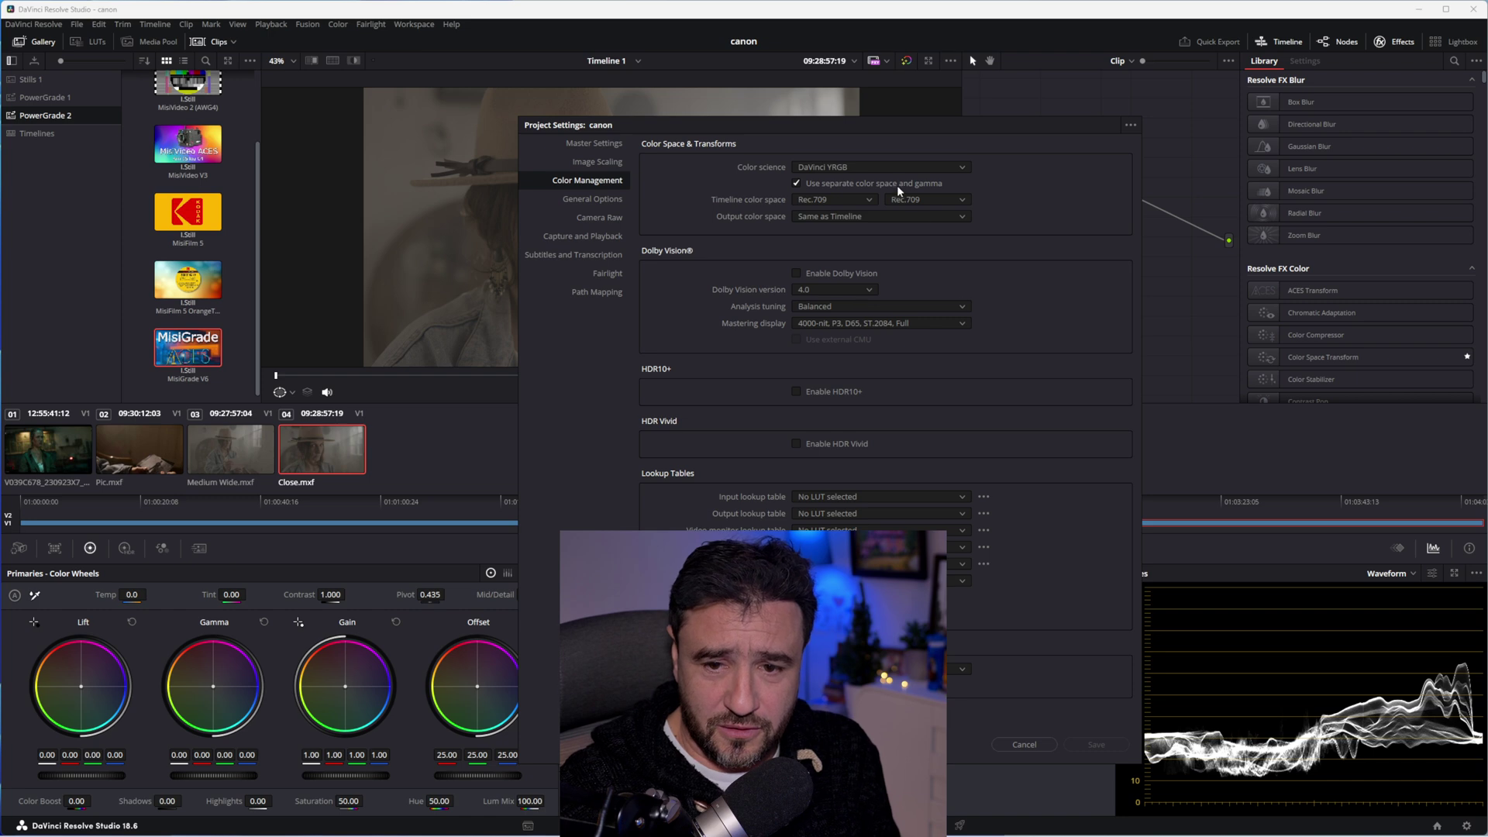
left_click_drag(823, 129, 0, 78)
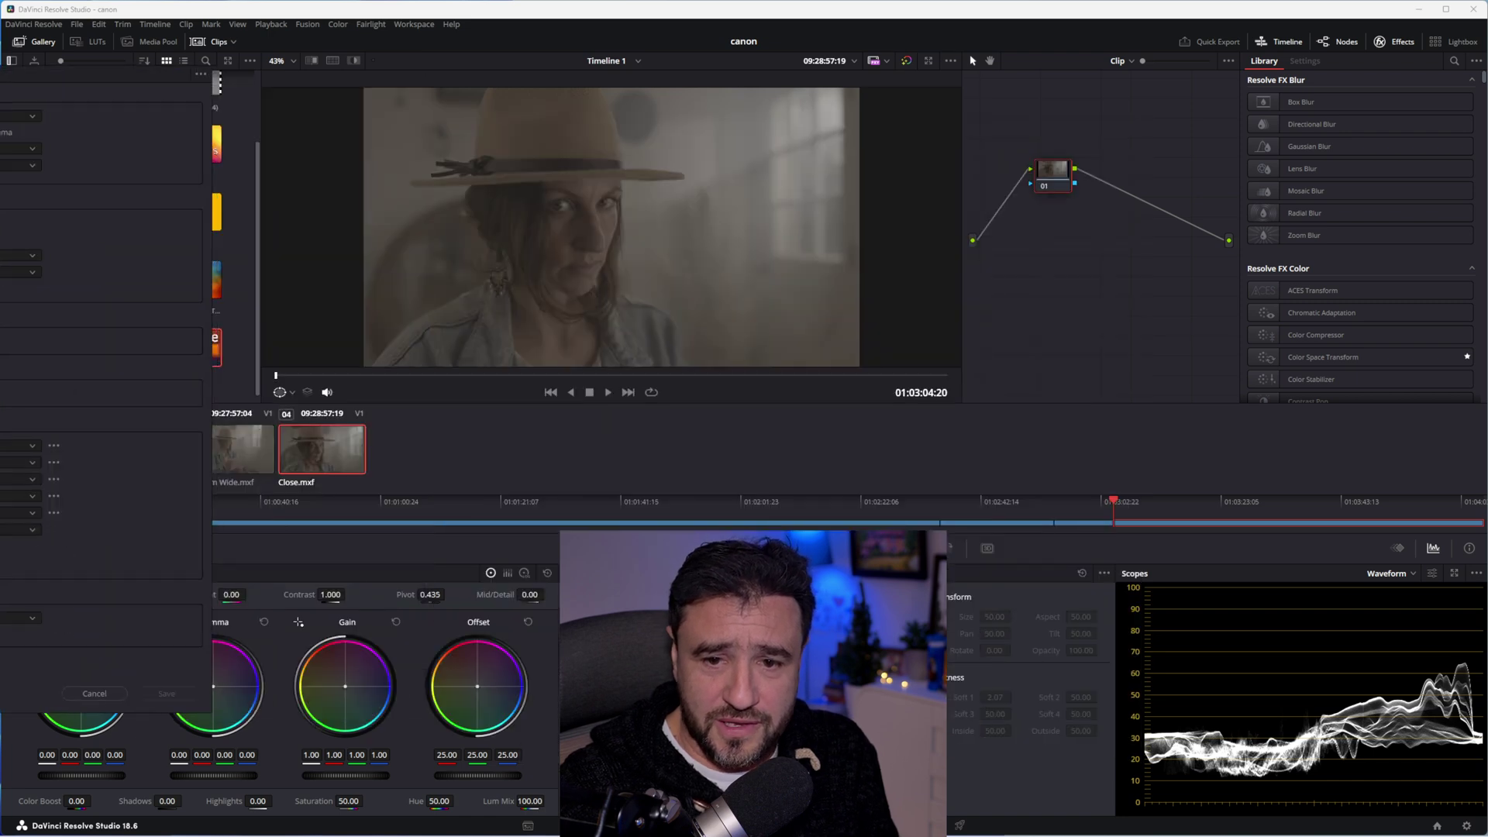
left_click(97, 693)
Hide the effects library, widen the node editor and shift node 01 along to make room before it.
left_click(1395, 41)
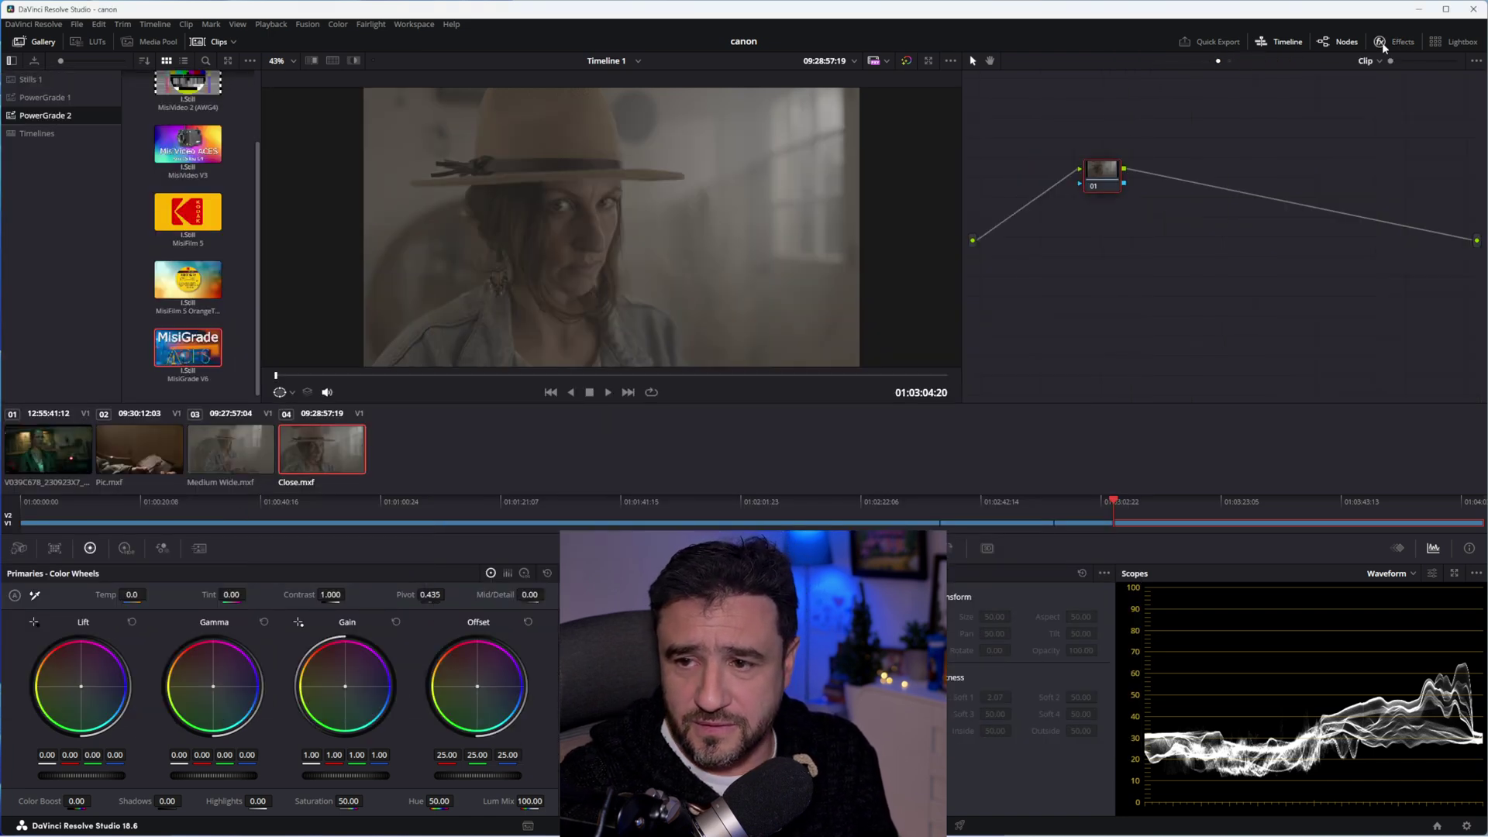
left_click_drag(961, 146, 863, 149)
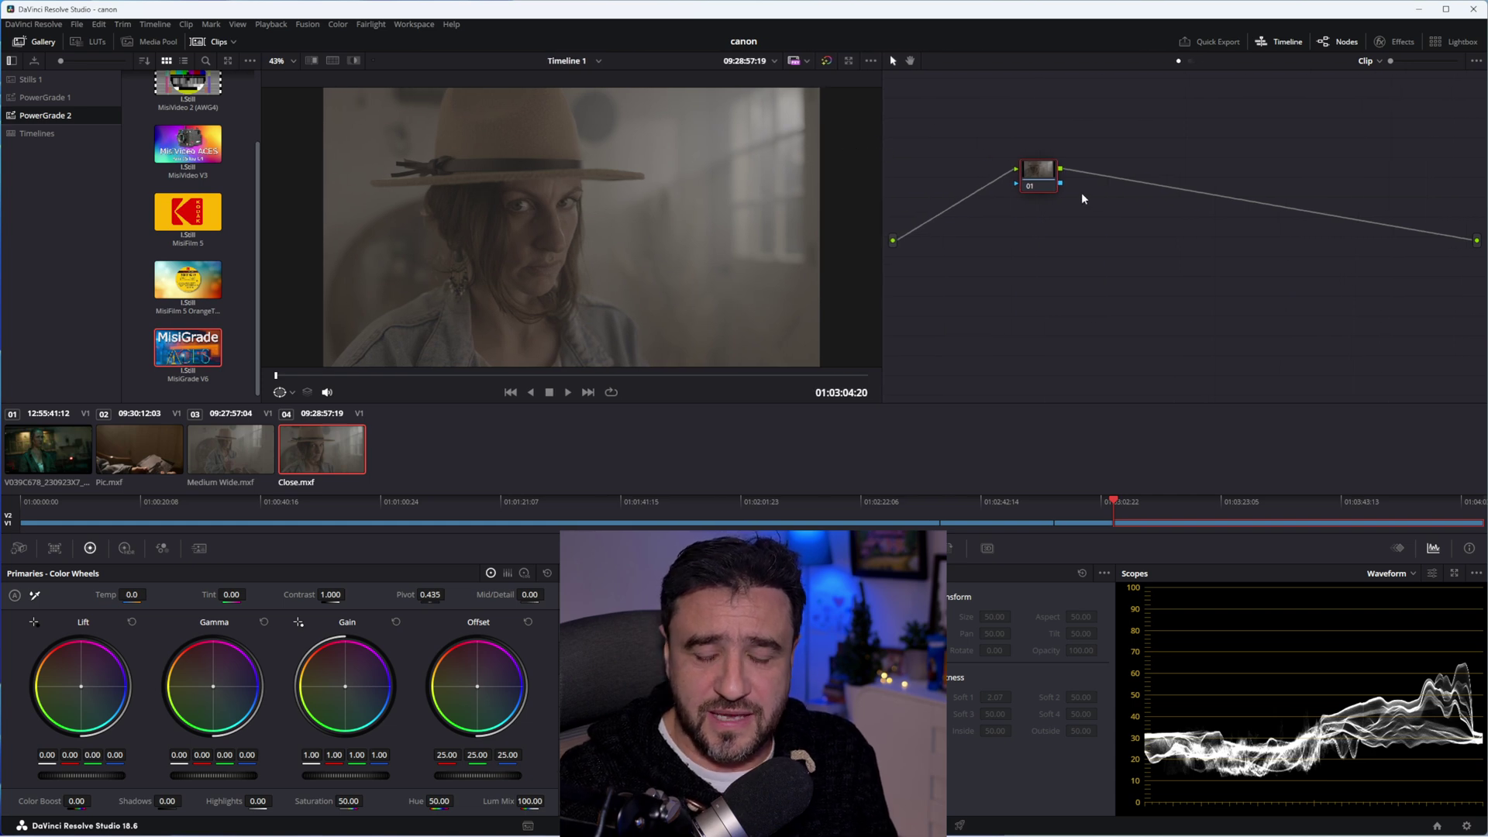
left_click_drag(1037, 186, 1121, 188)
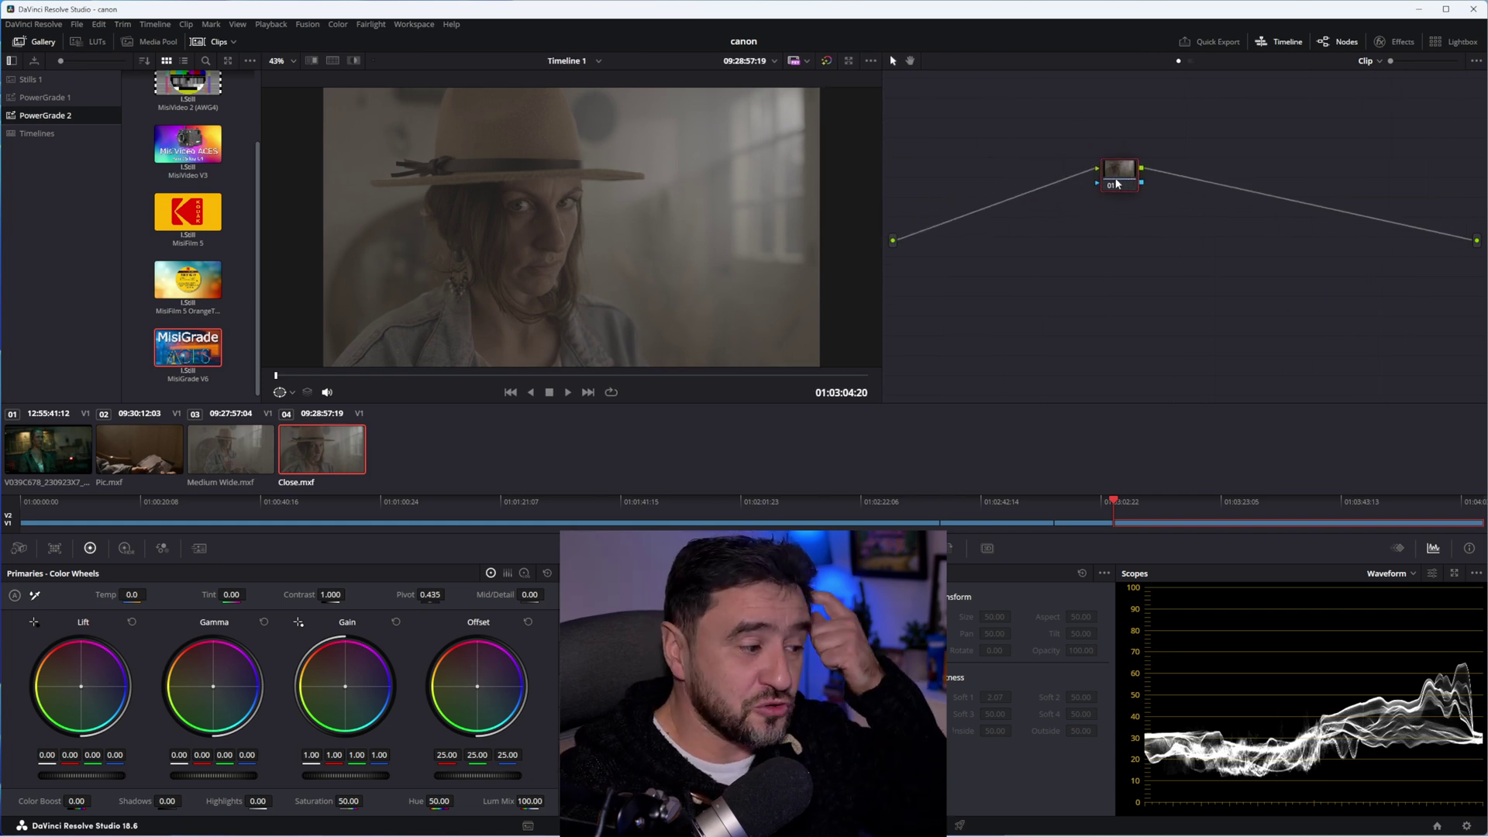
Add one serial node before and one after the existing node of Close.mxf, and spread the three nodes into a triangle.
right_click(1122, 187)
mouse_move(1137, 240)
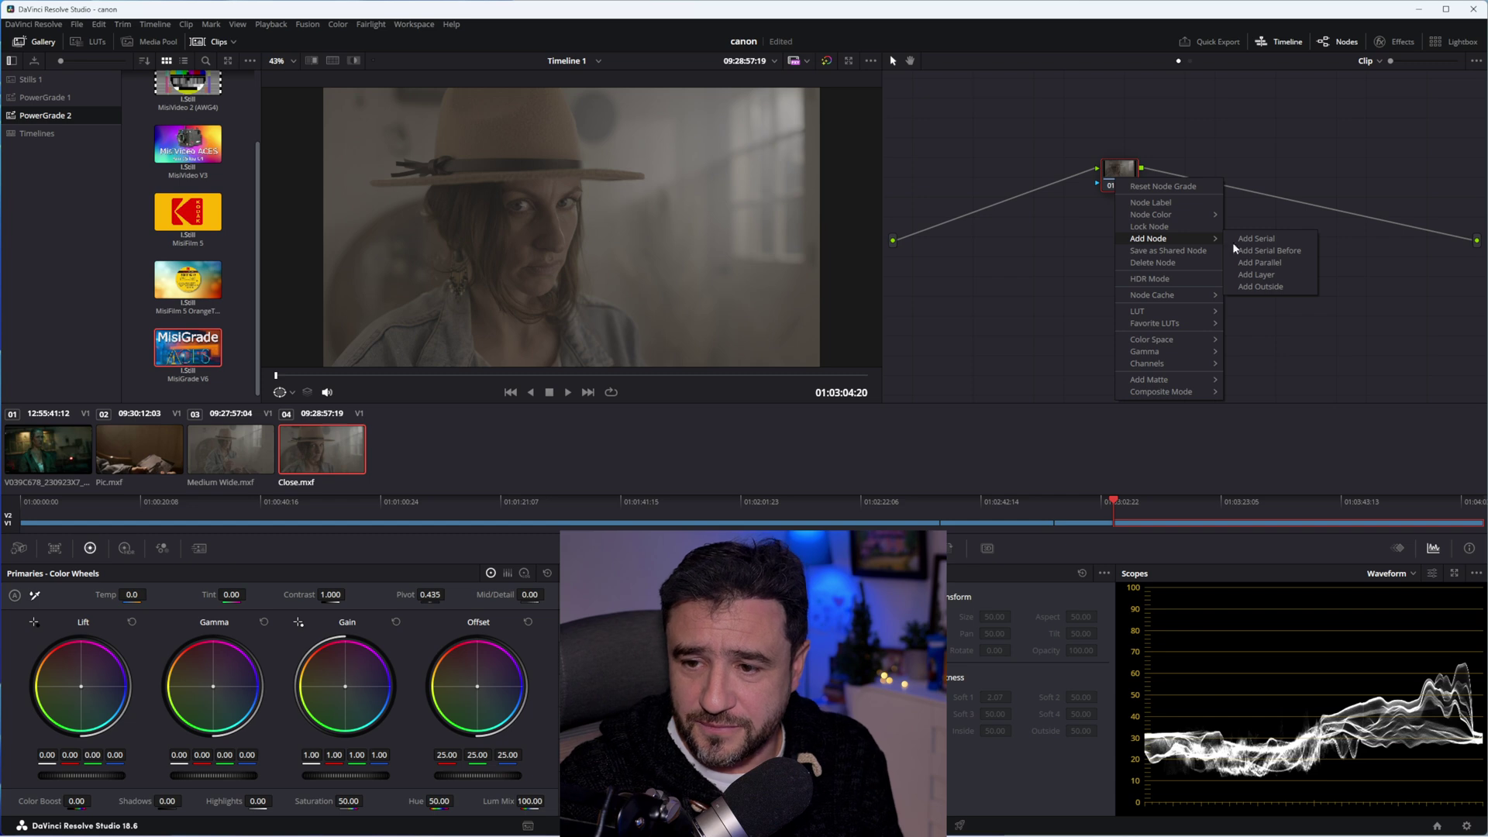
left_click(1275, 251)
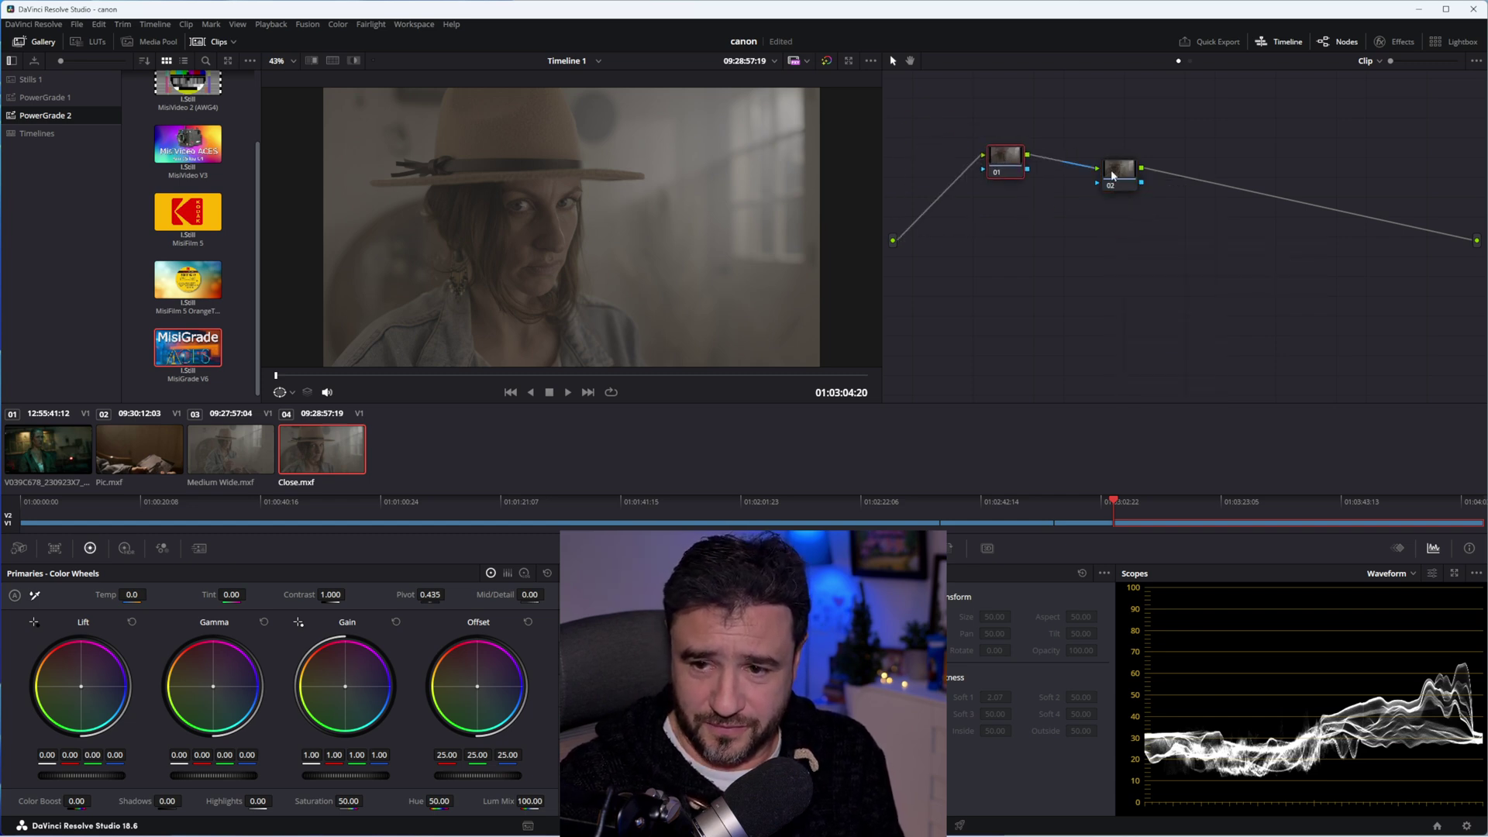
right_click(1121, 176)
mouse_move(1166, 228)
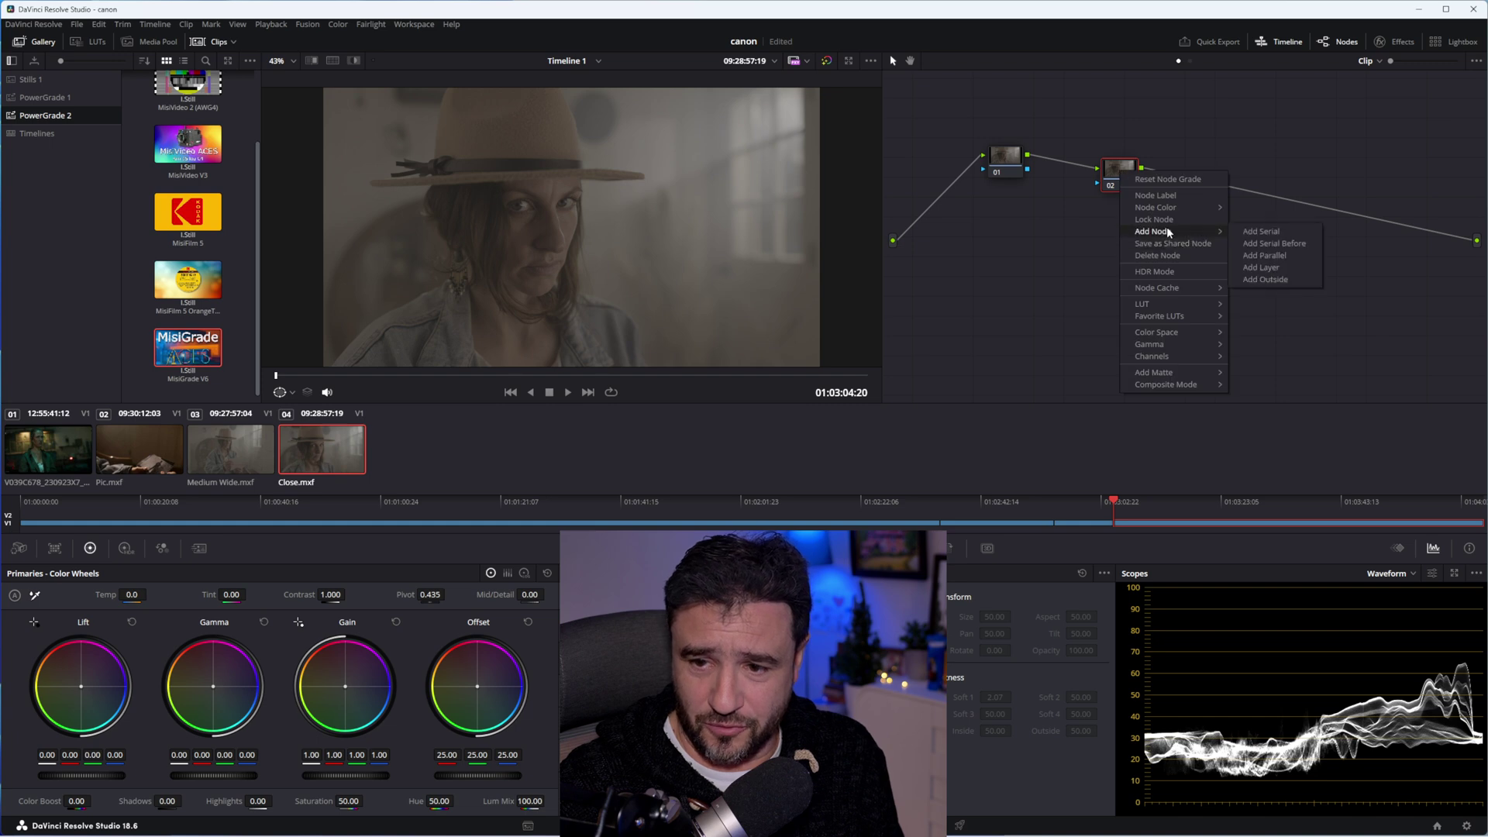
left_click(1270, 231)
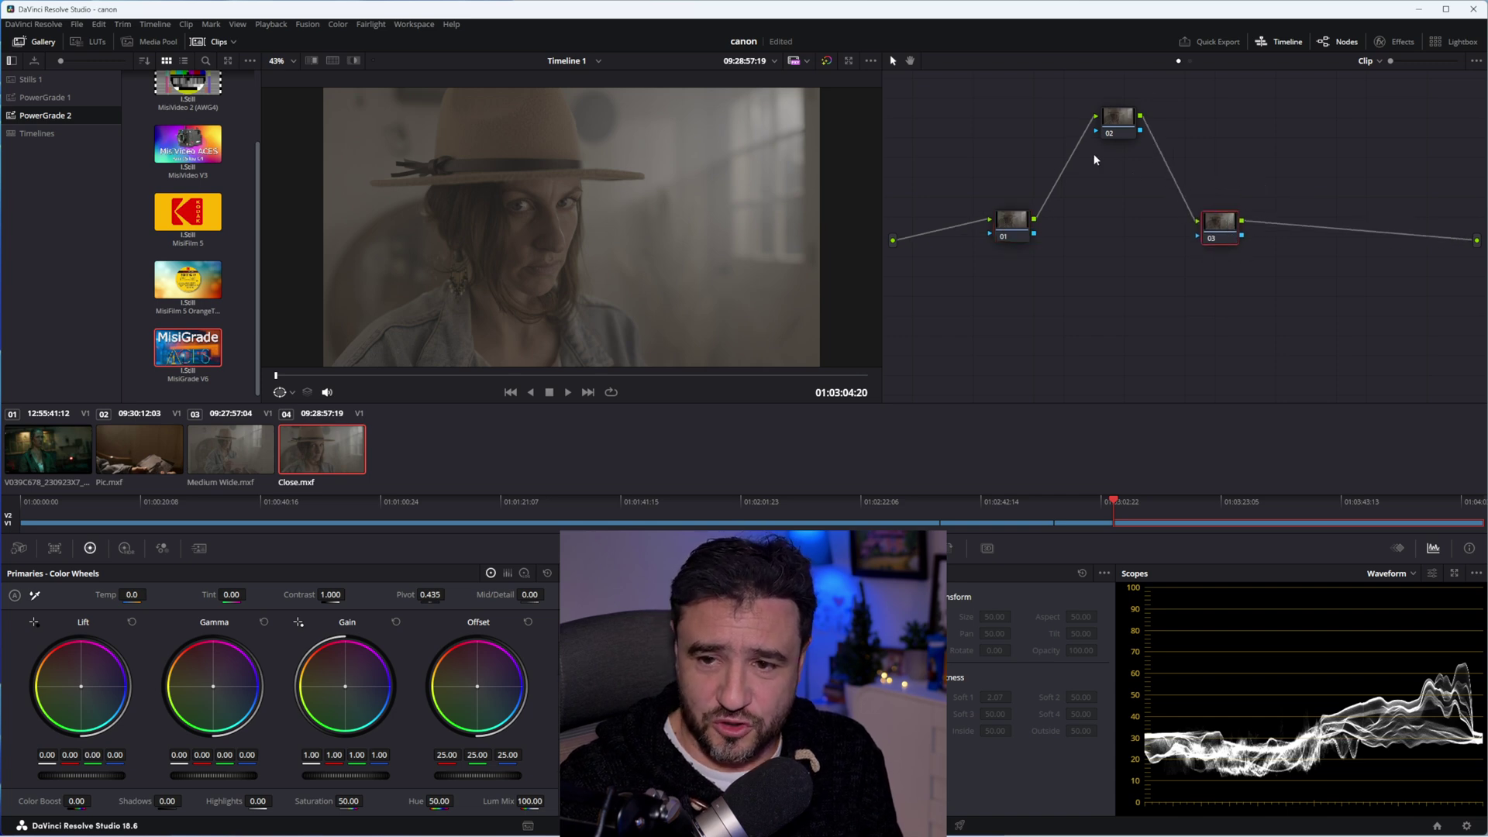
Apply the ACES Transform effect to the first node (01) and to the last node (03).
left_click(1011, 221)
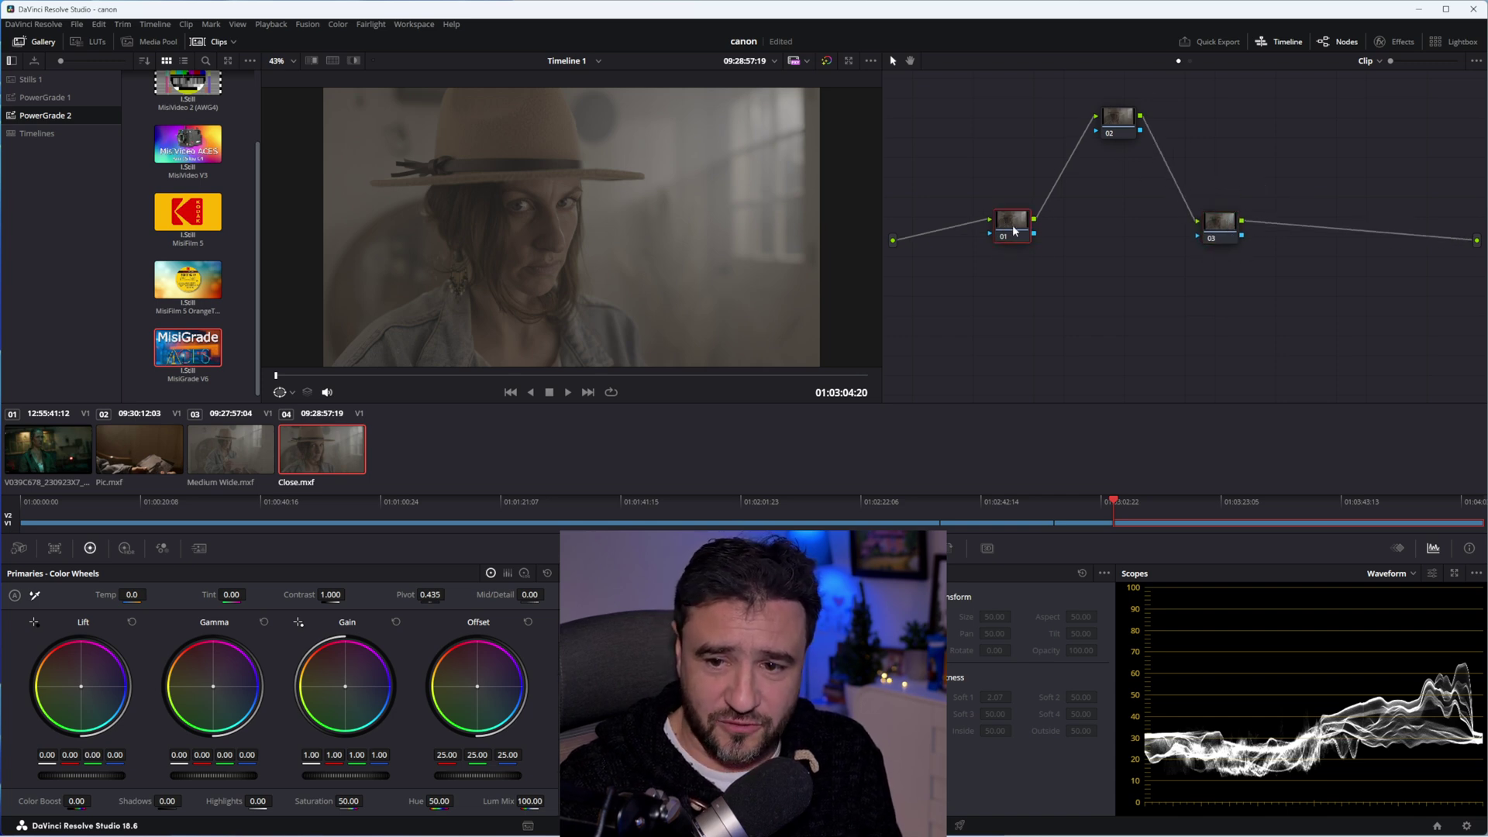
left_click(1393, 41)
left_click_drag(1317, 290, 963, 233)
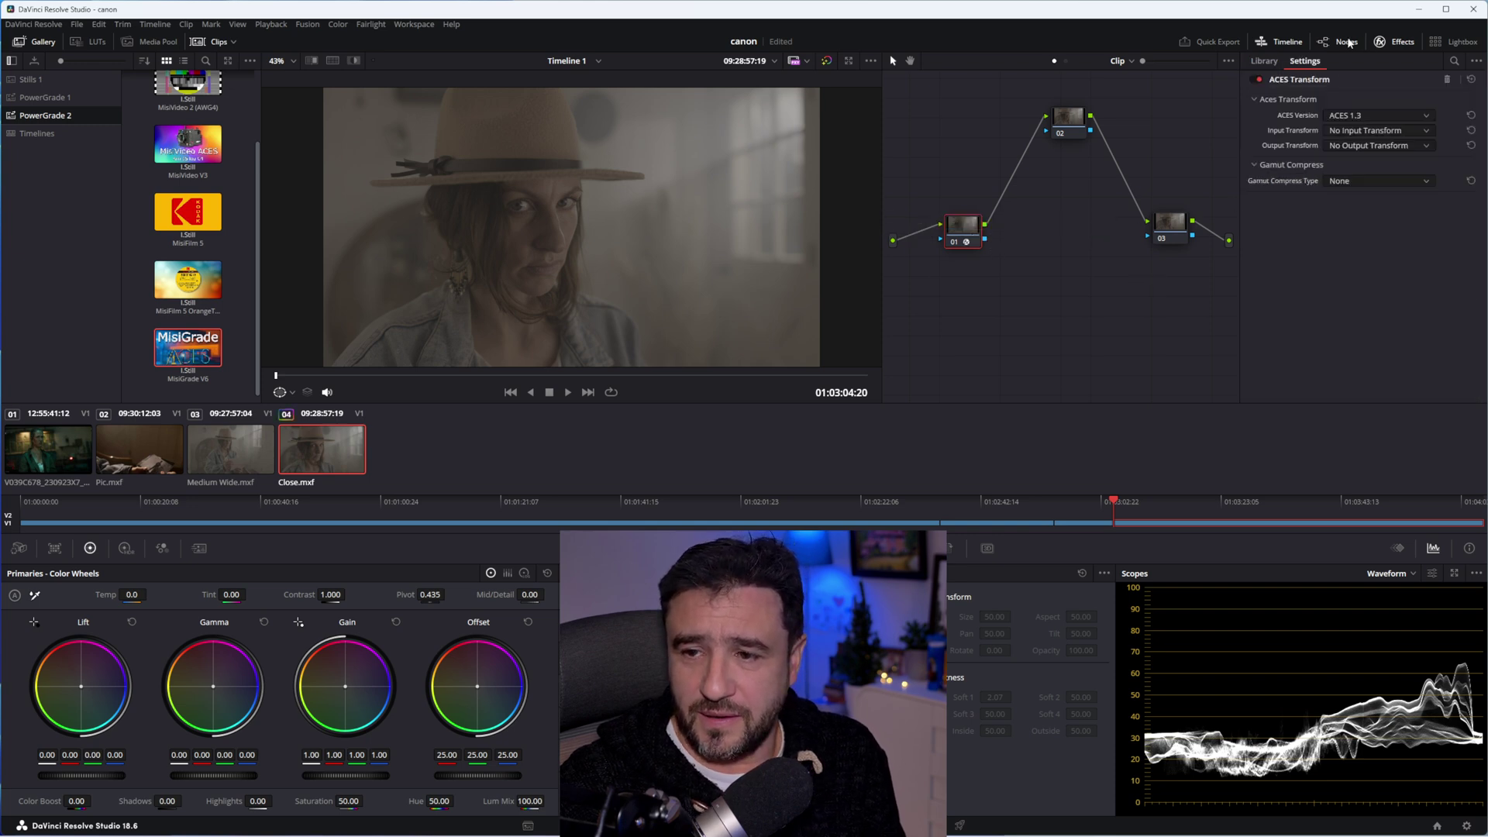
left_click(1398, 46)
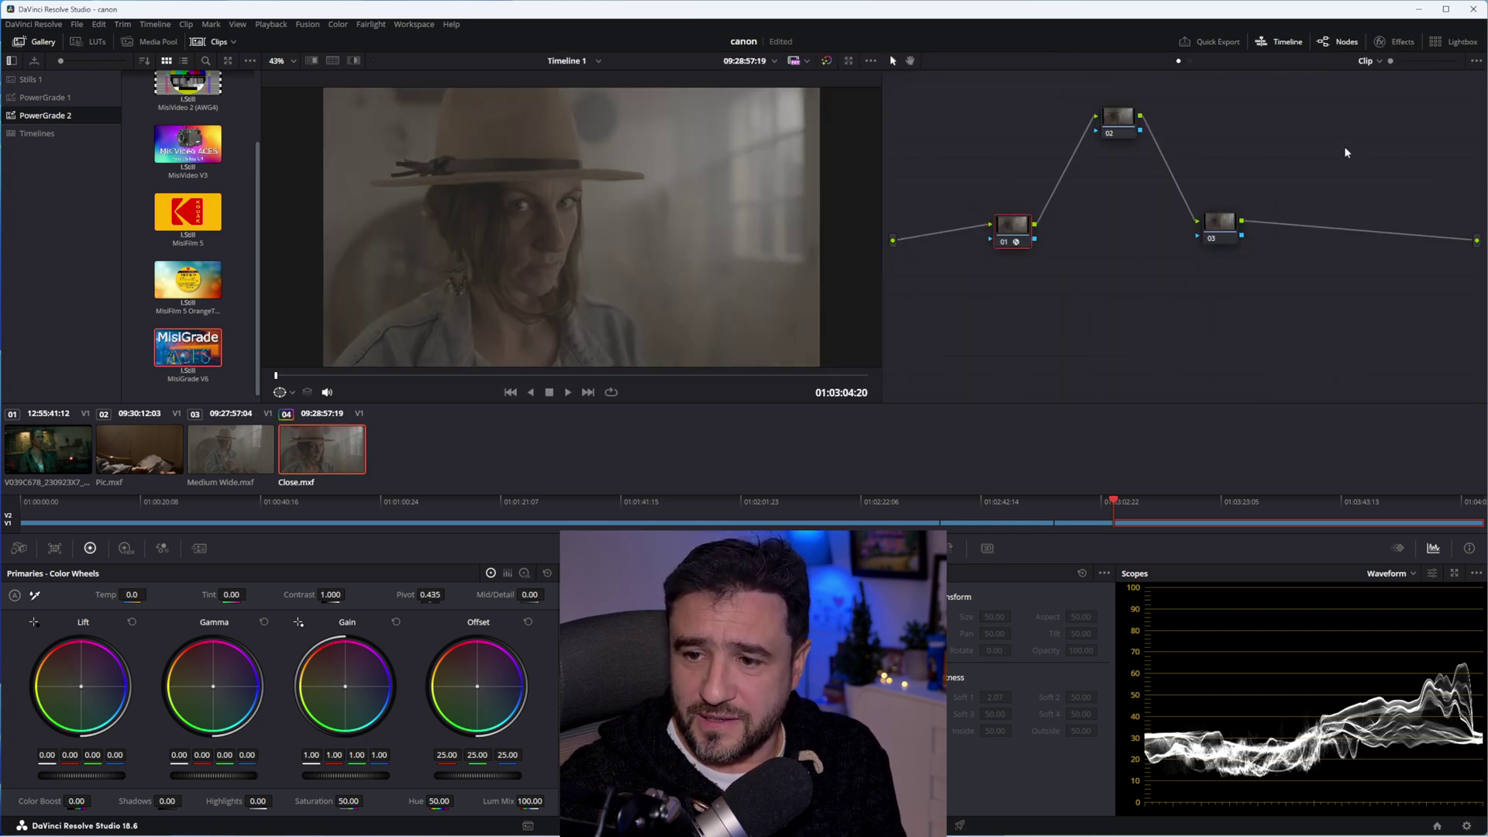
left_click(1380, 44)
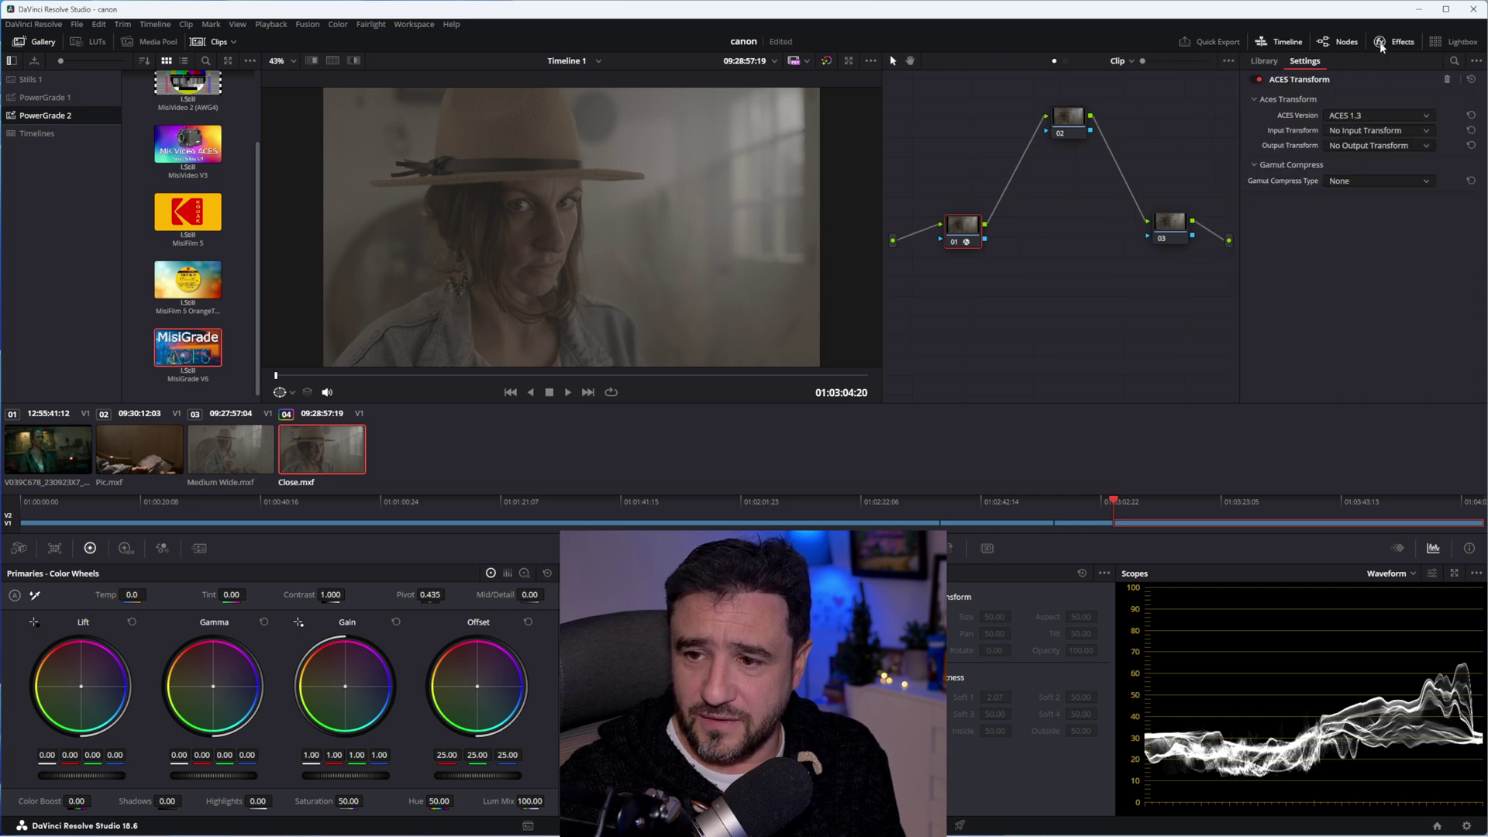
left_click(1264, 60)
left_click_drag(1333, 296, 1175, 228)
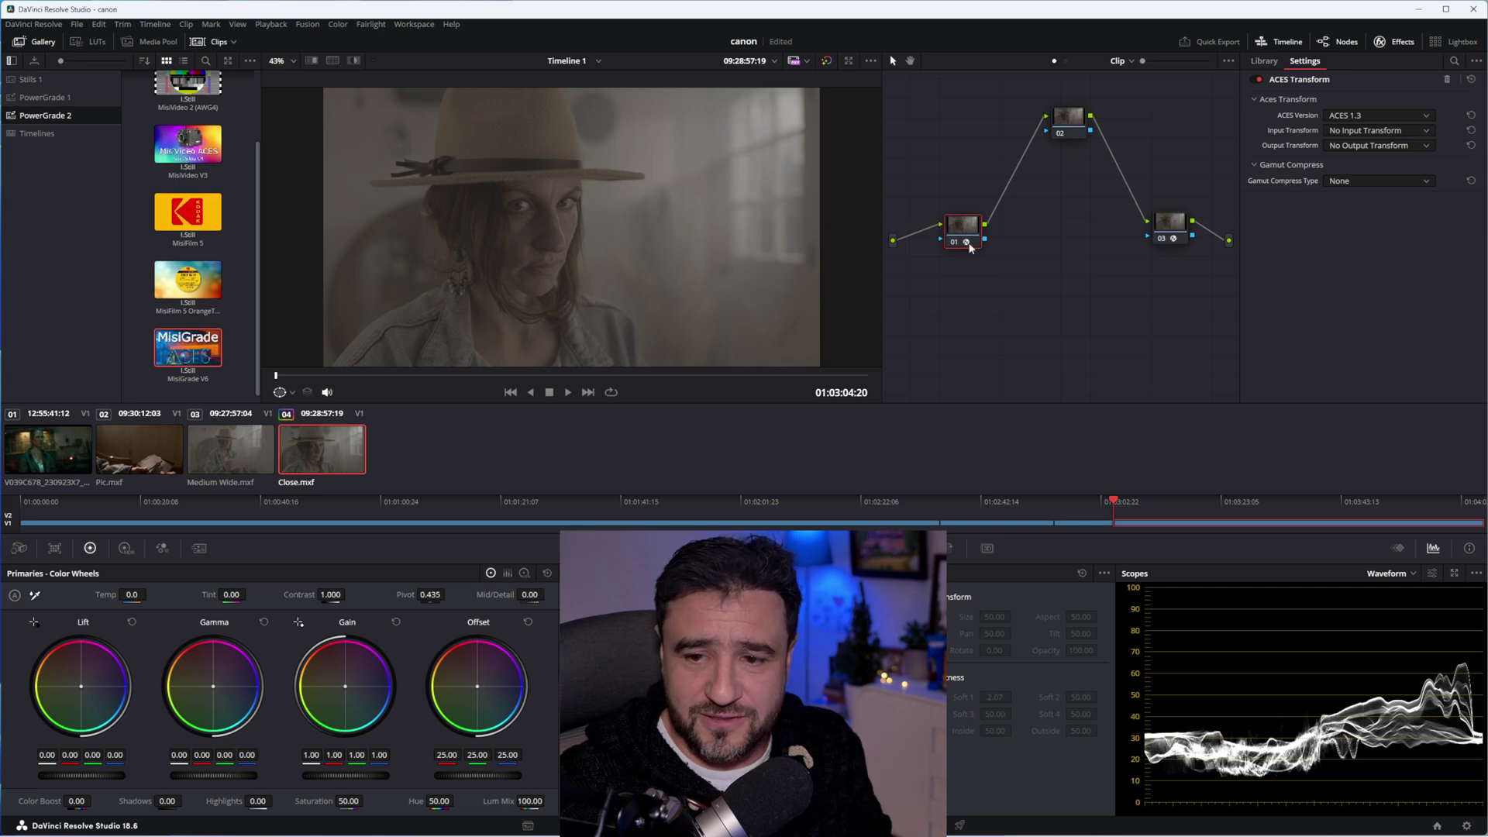
Set the Input Transform of node 01's ACES Transform to ARRI LogC4.
left_click(1352, 130)
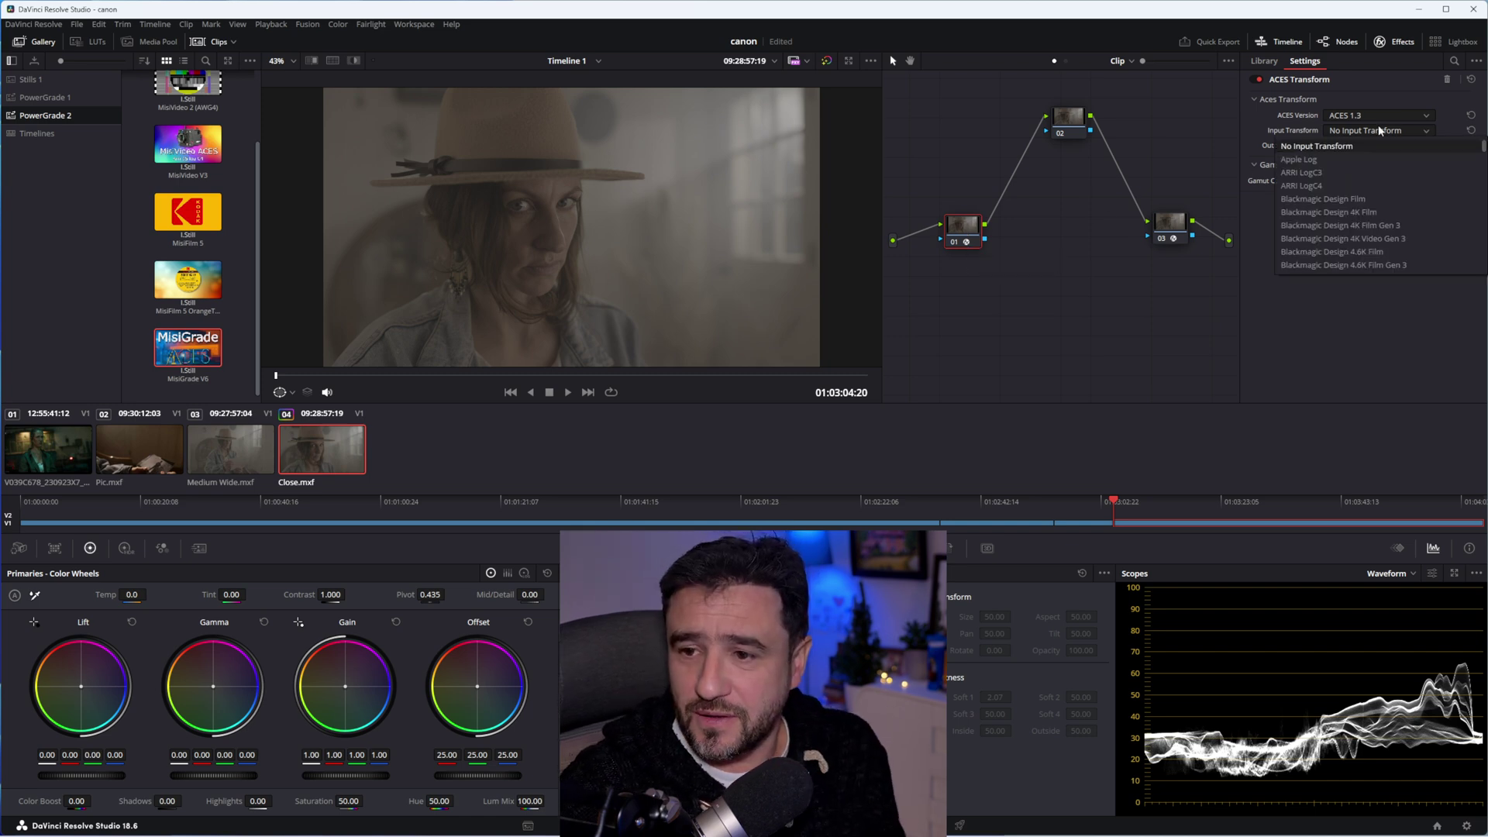
left_click(1319, 186)
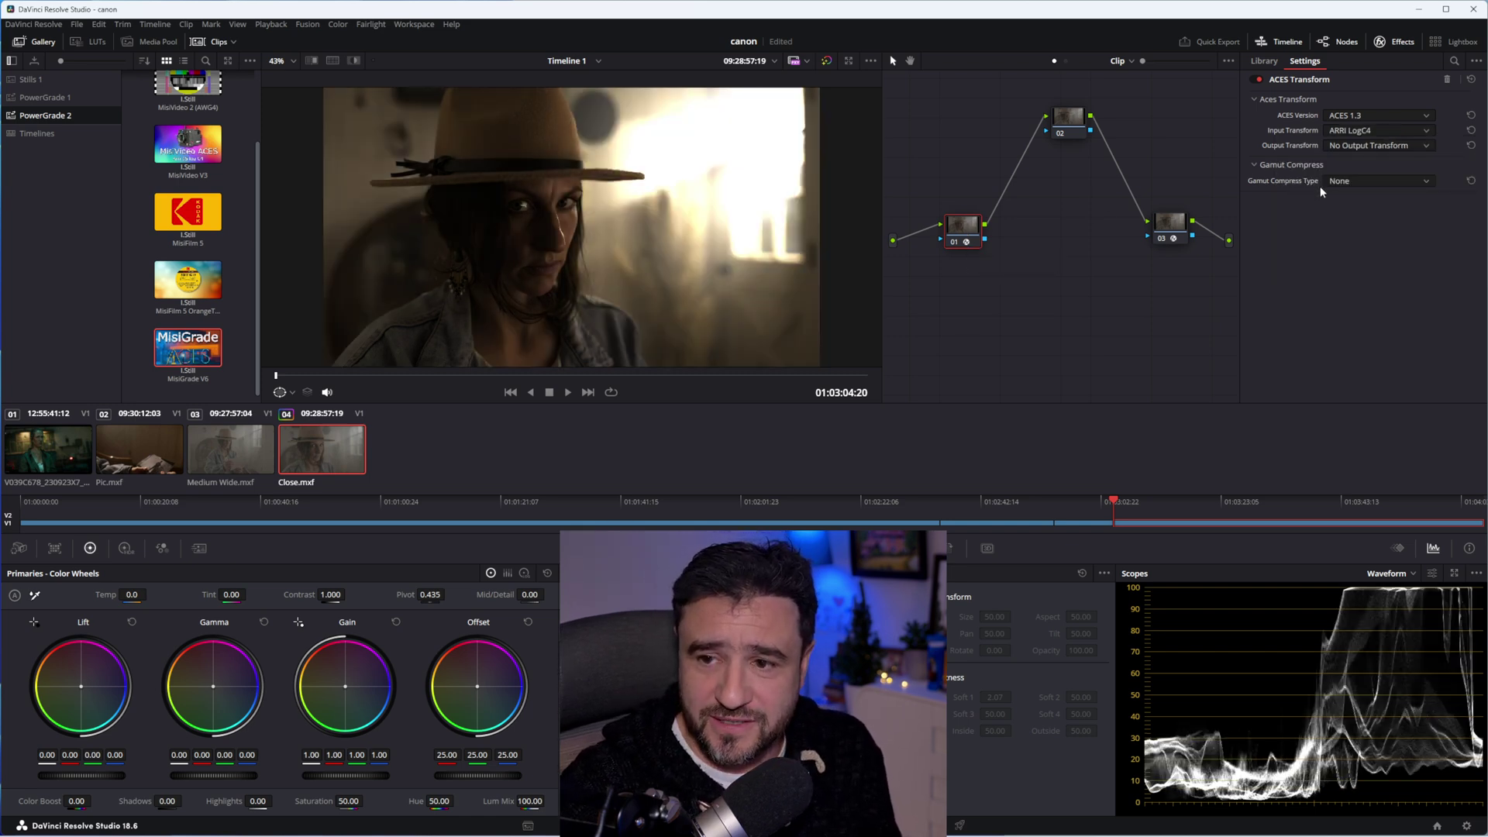
left_click_drag(1057, 129, 1059, 136)
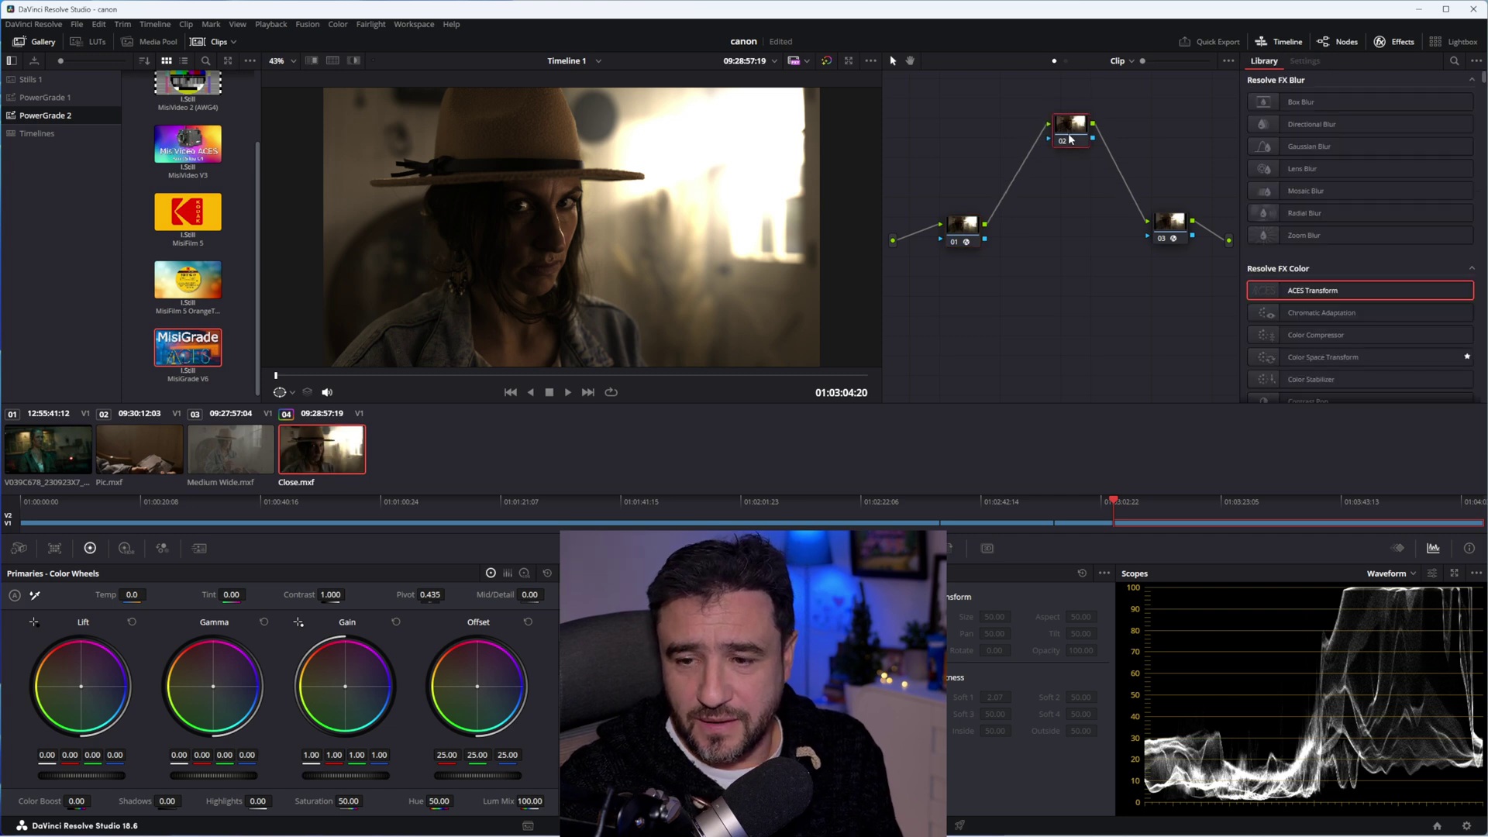
left_click(1170, 227)
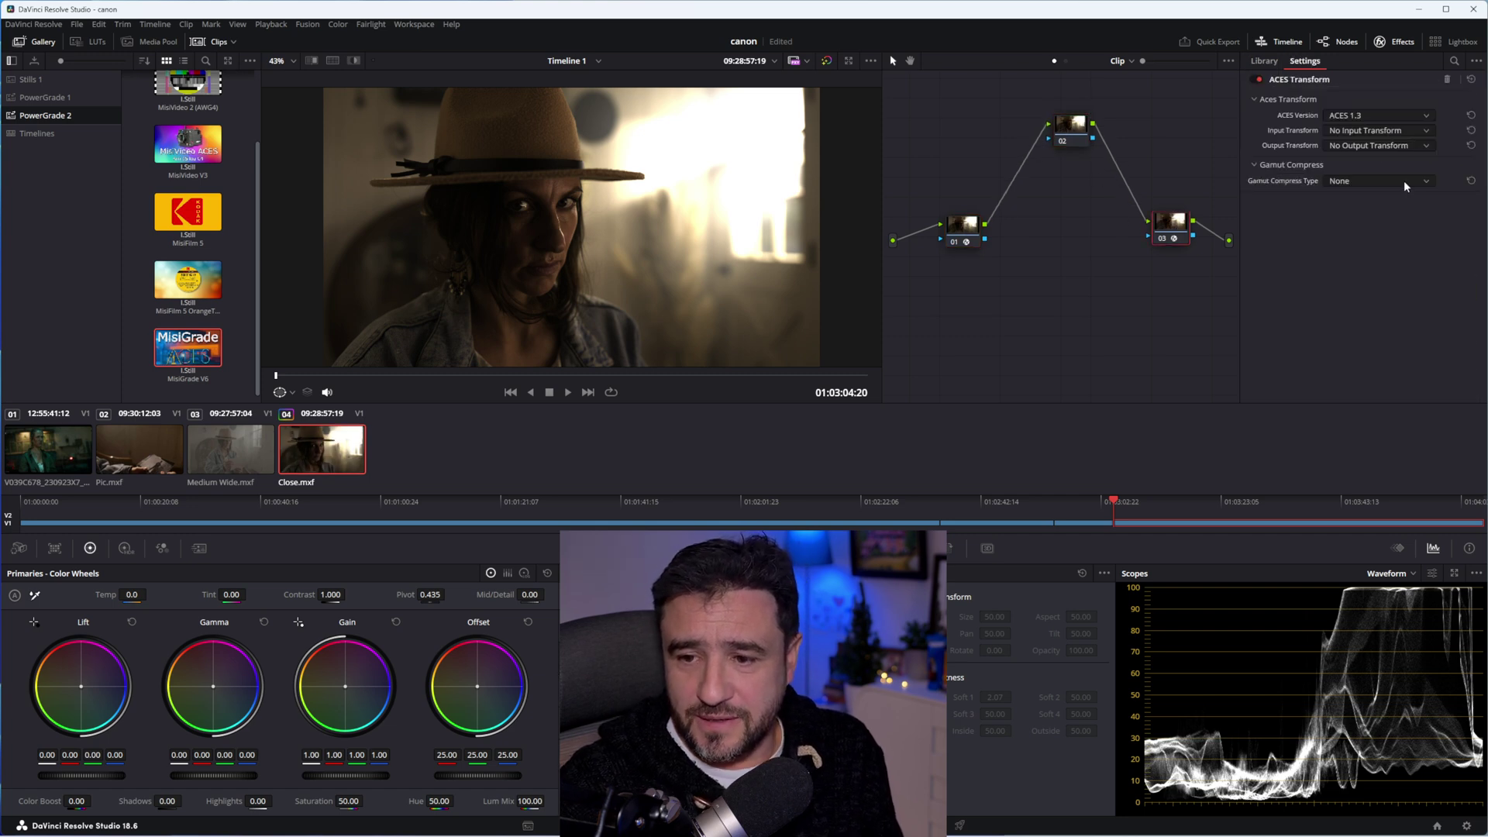
left_click(1362, 130)
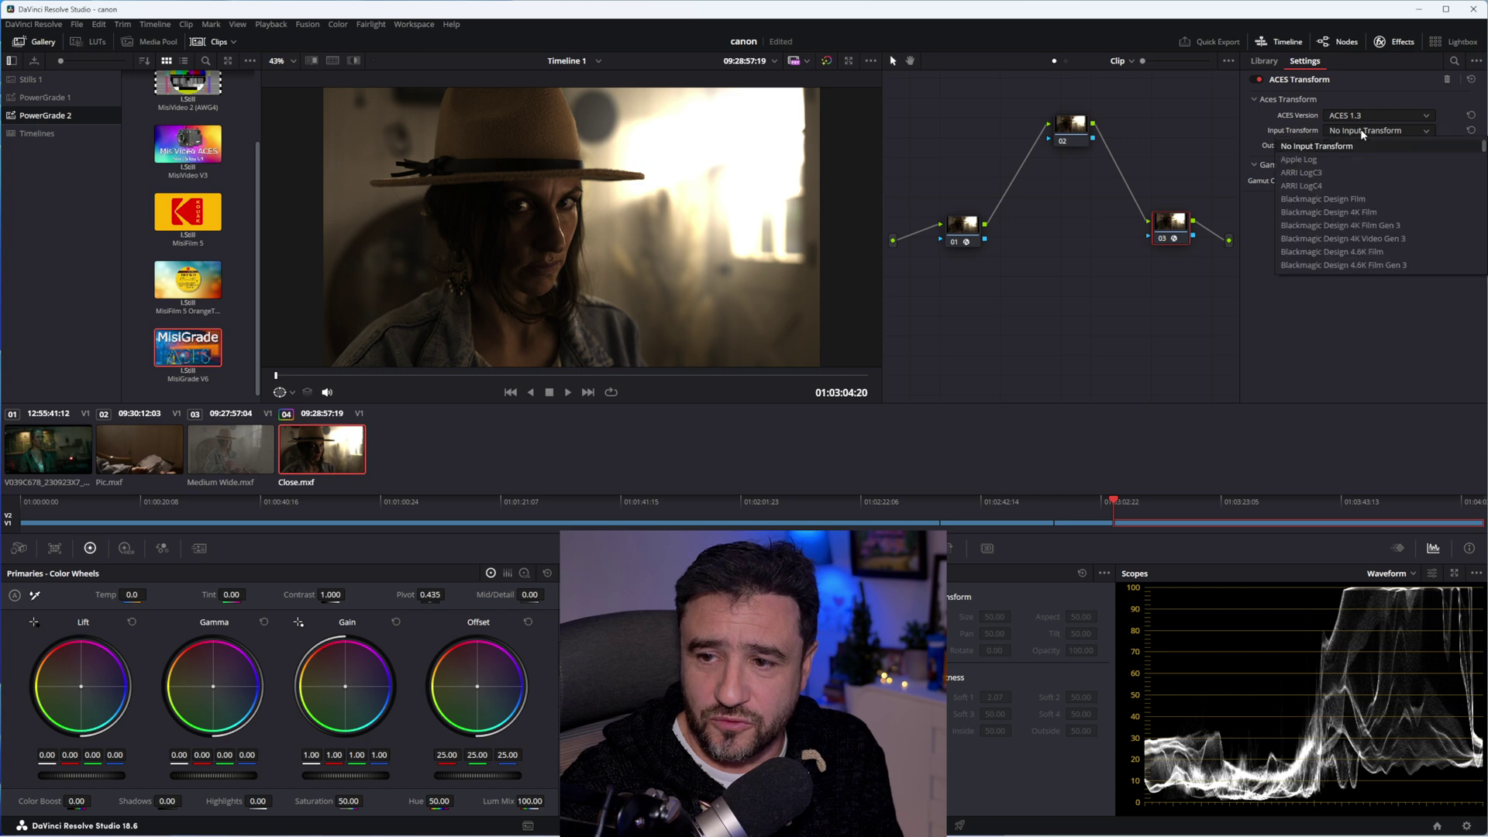
Set the Output Transform of node 01's ACES Transform to ACEScct - CSC.
left_click(959, 237)
left_click(1370, 144)
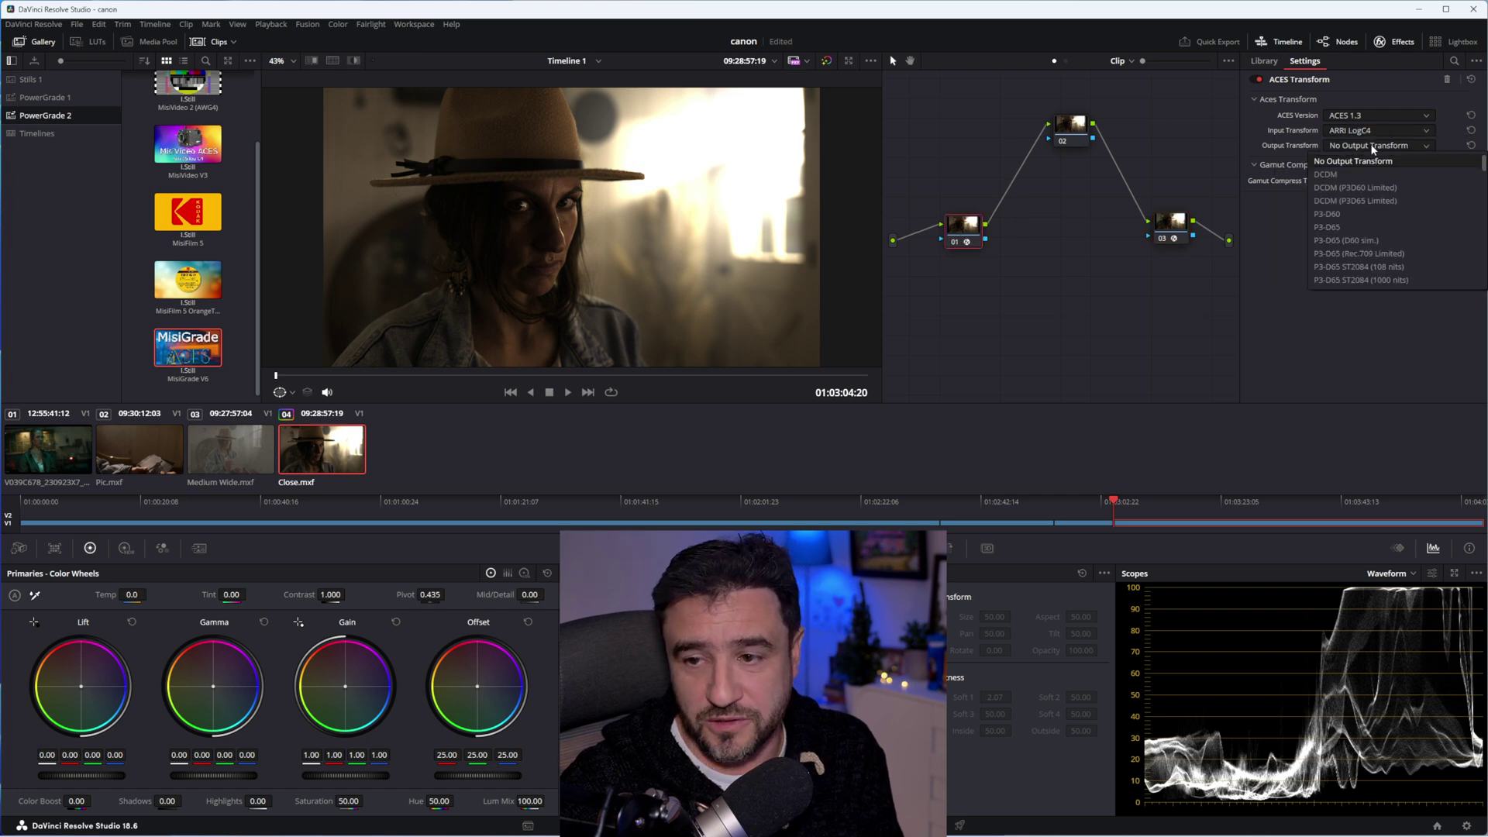
scroll(1370, 236, "down", 5)
scroll(1370, 235, "up", 6)
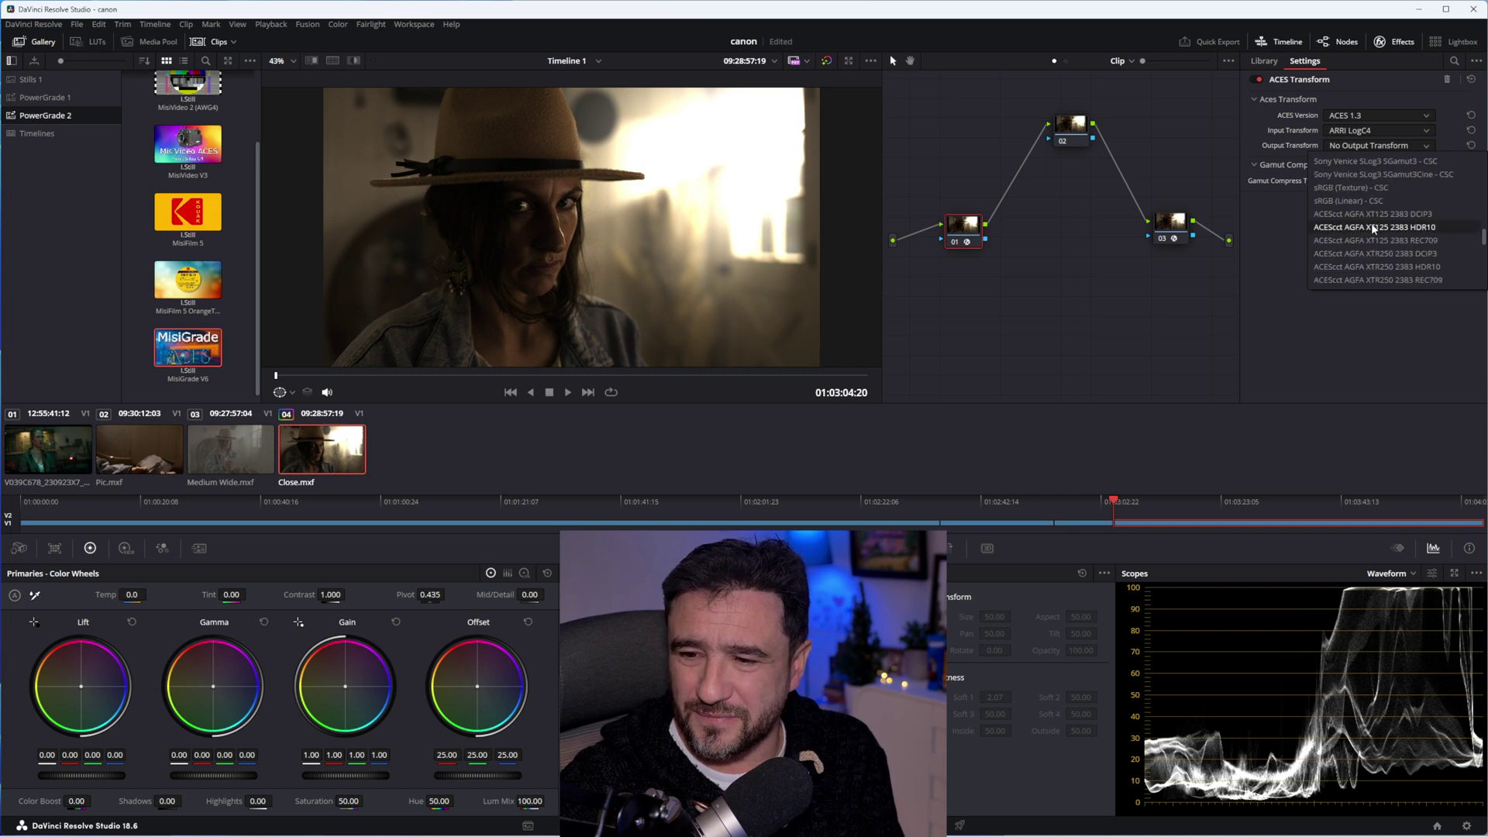
scroll(1370, 222, "up", 8)
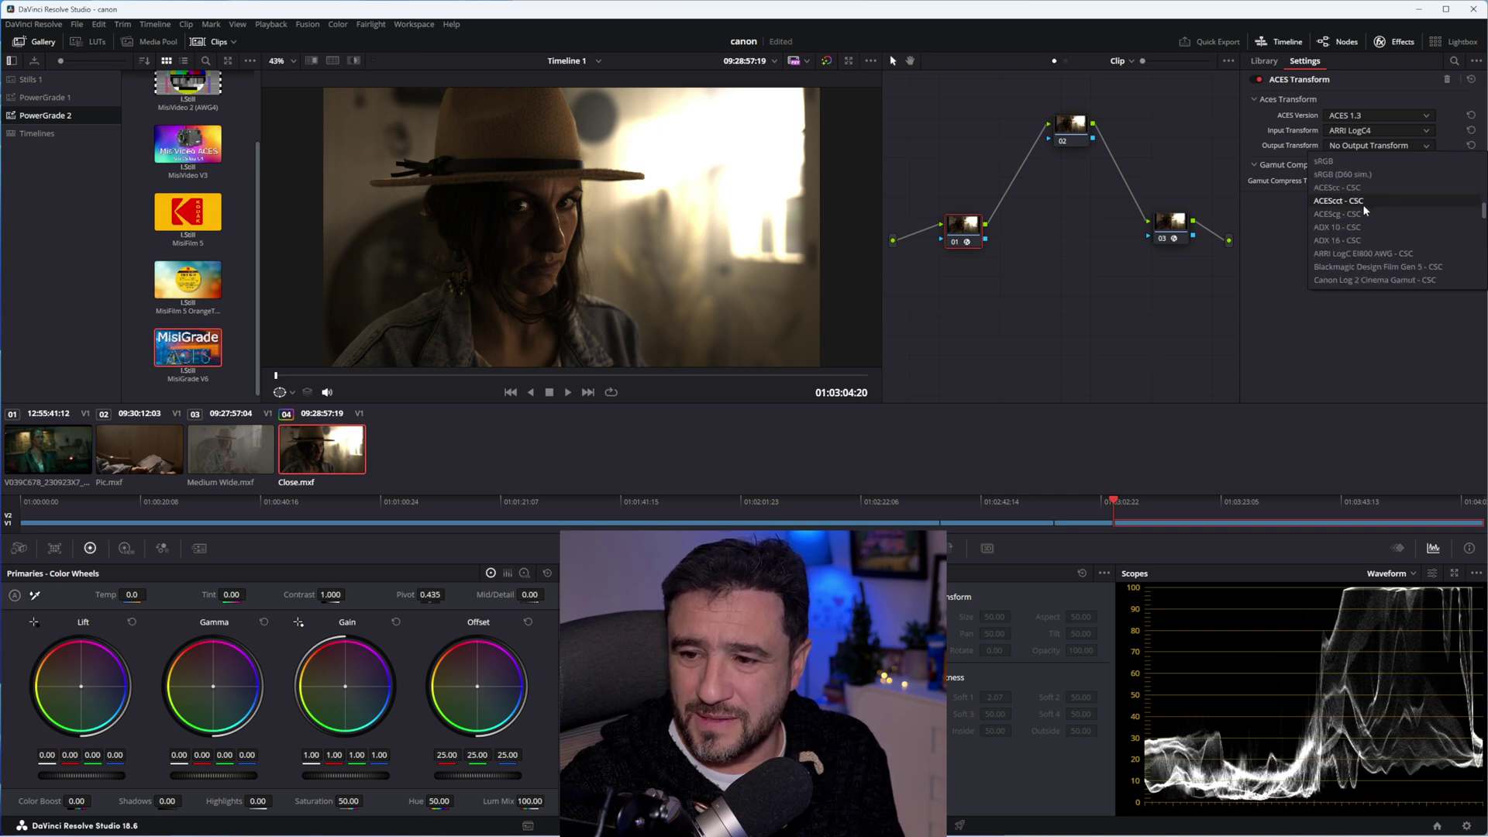
left_click(1363, 201)
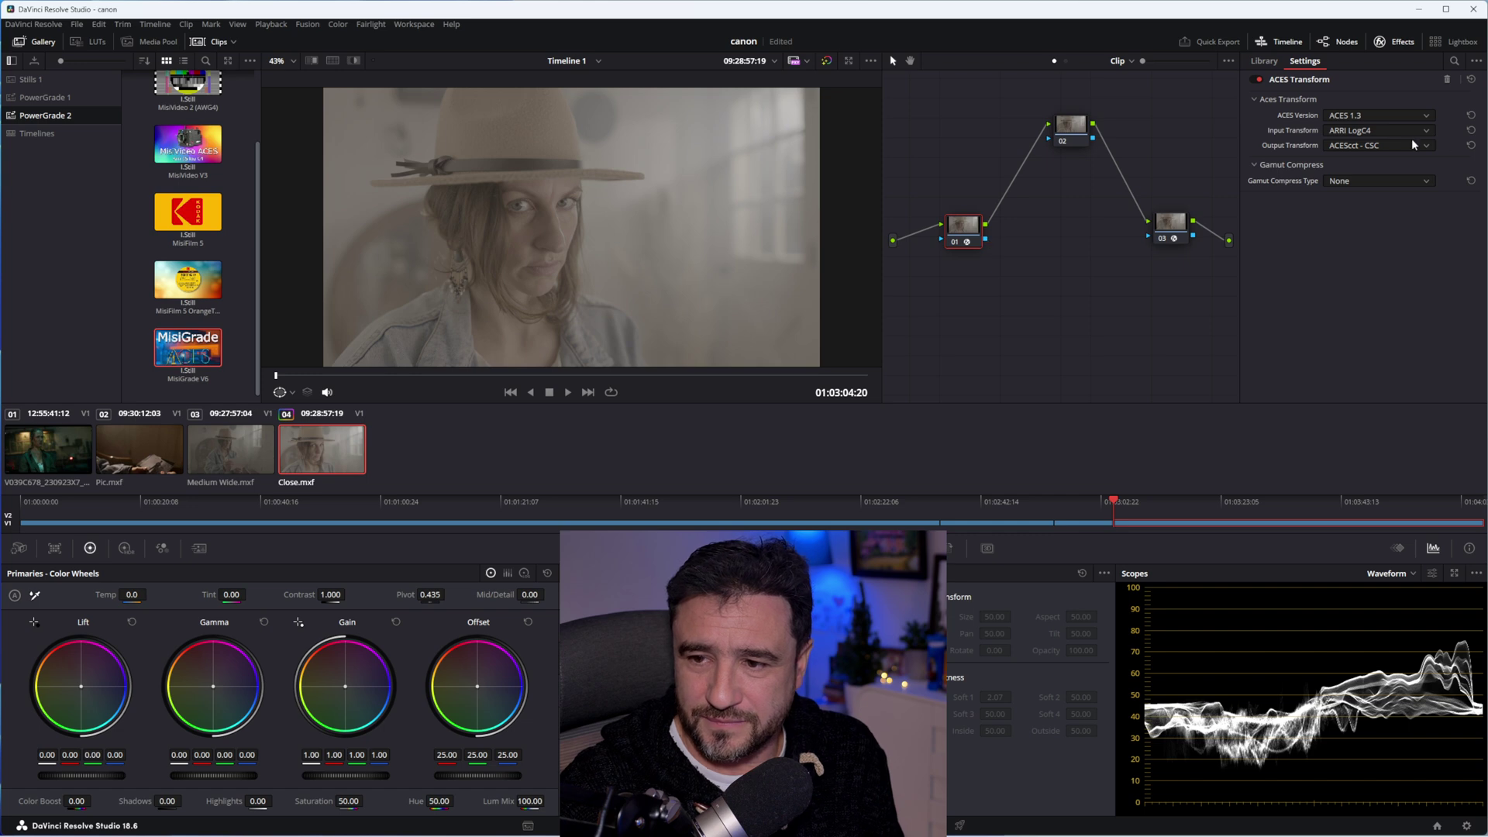
Set the Input Transform of node 03's ACES Transform to ACEScct - CSC.
left_click(1068, 128)
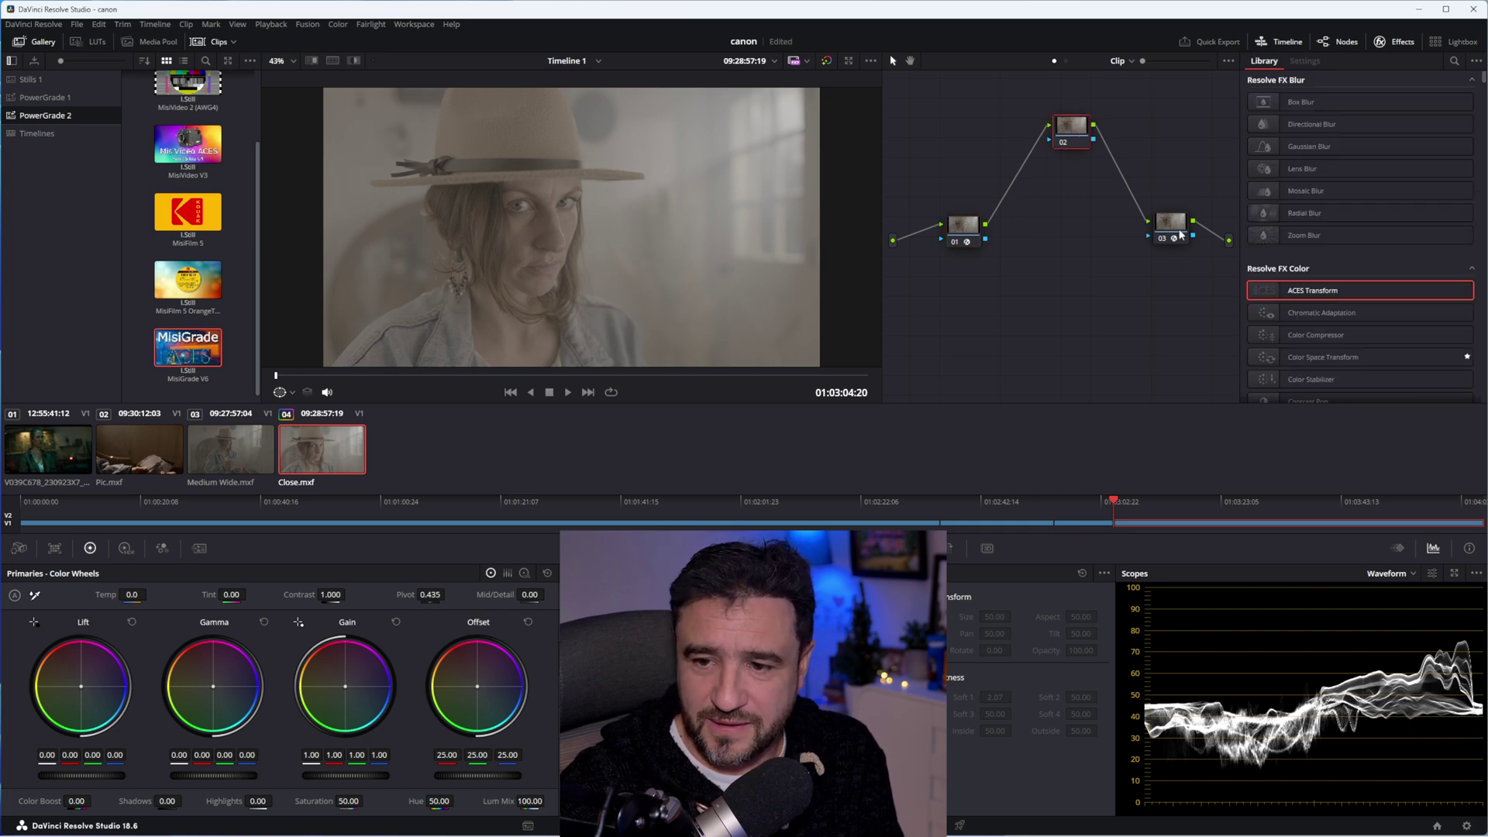
left_click(1171, 225)
left_click(1358, 131)
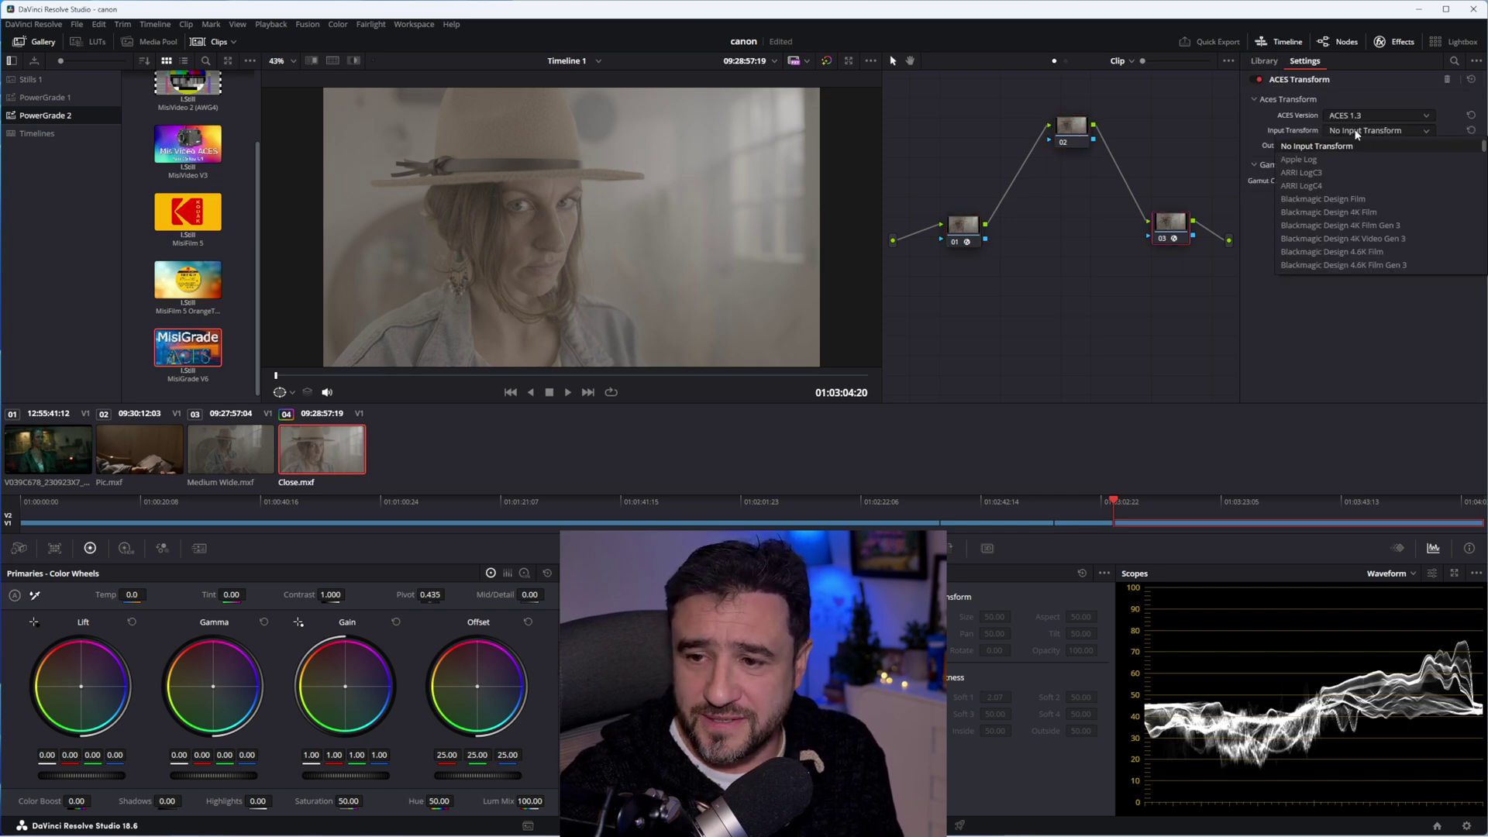
scroll(1333, 195, "down", 10)
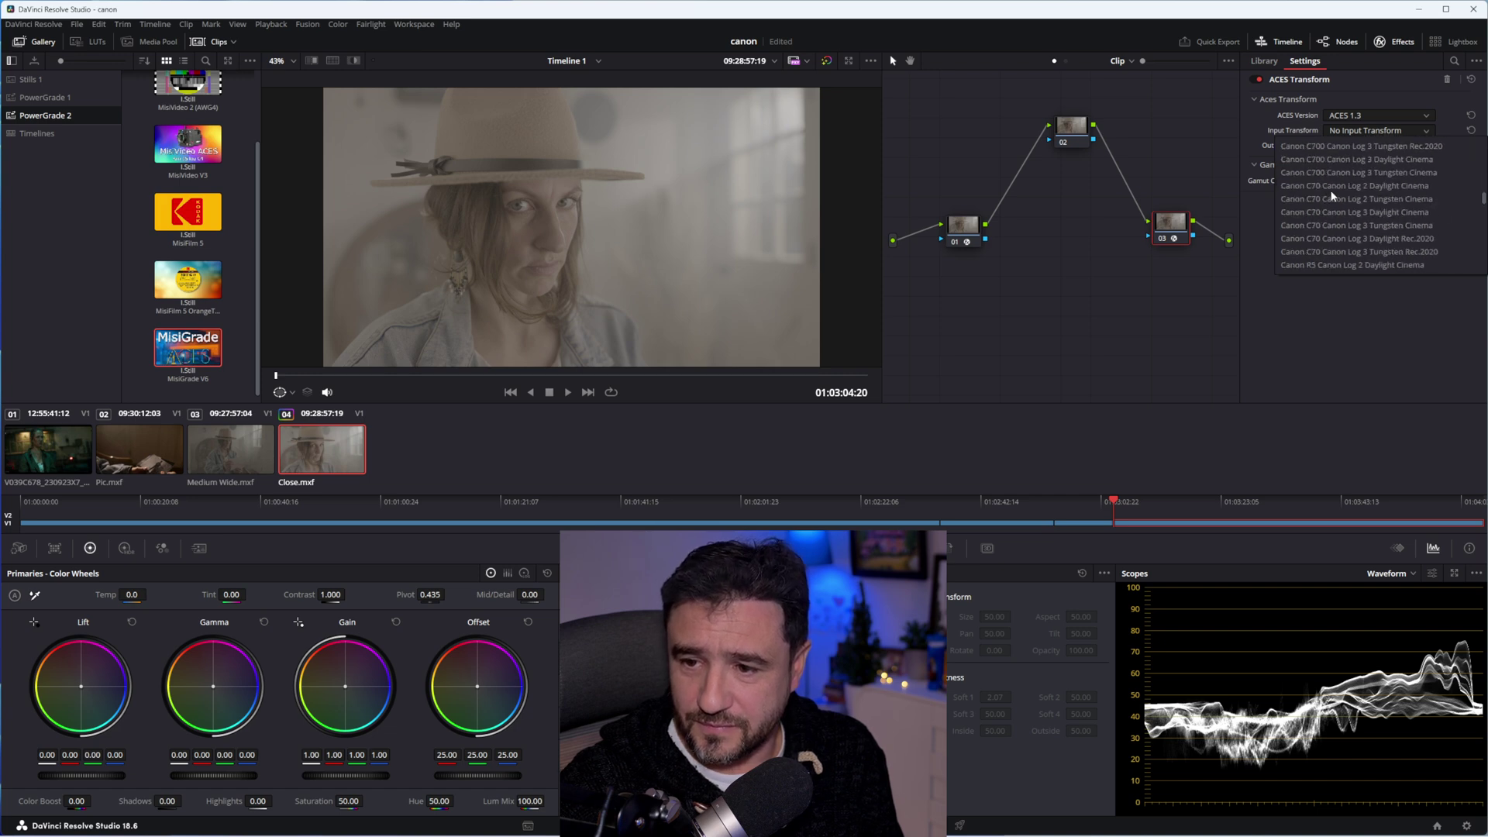
scroll(1333, 195, "down", 2)
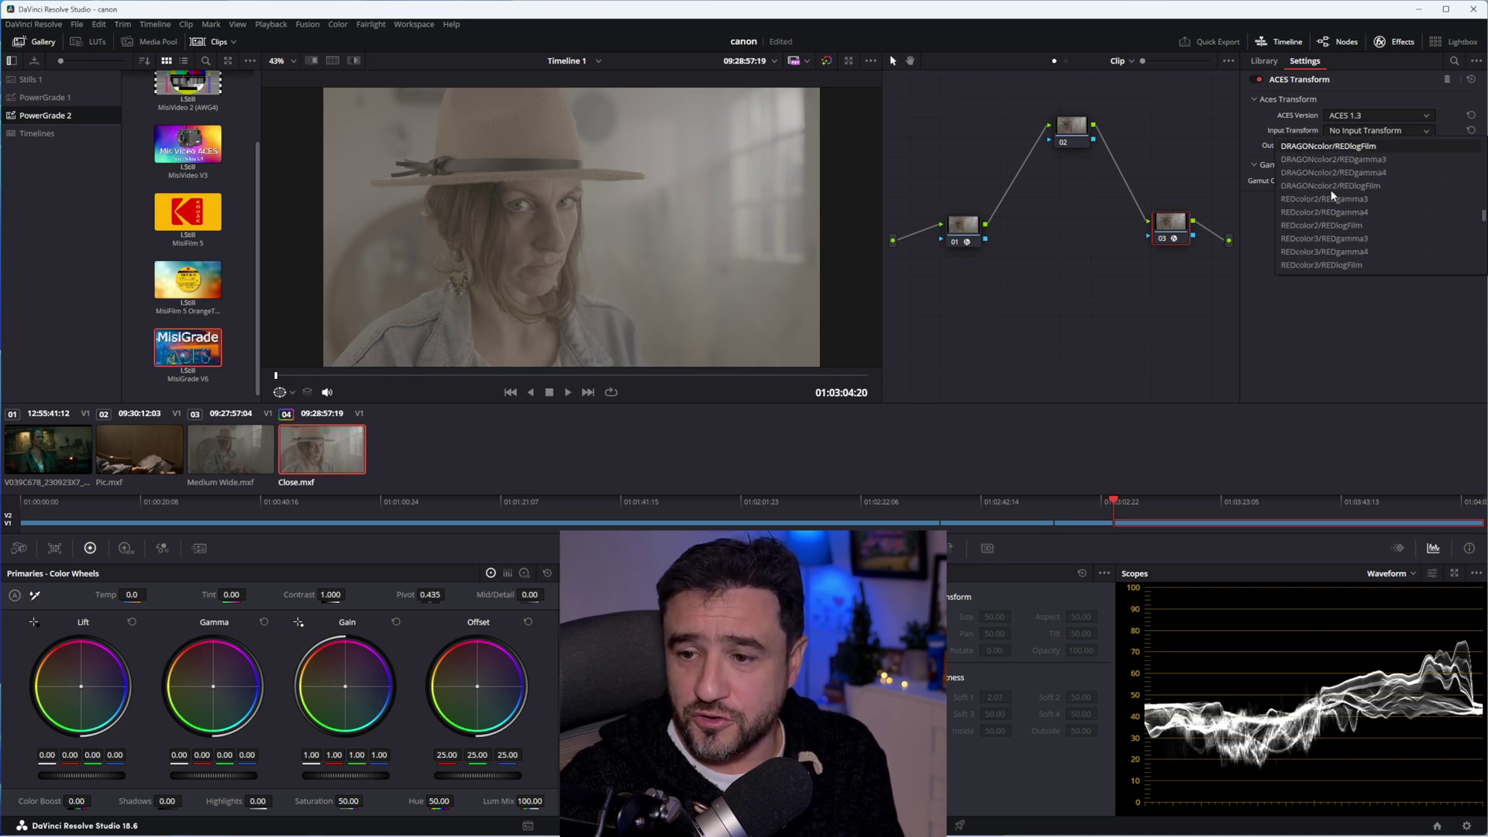
scroll(1331, 195, "down", 8)
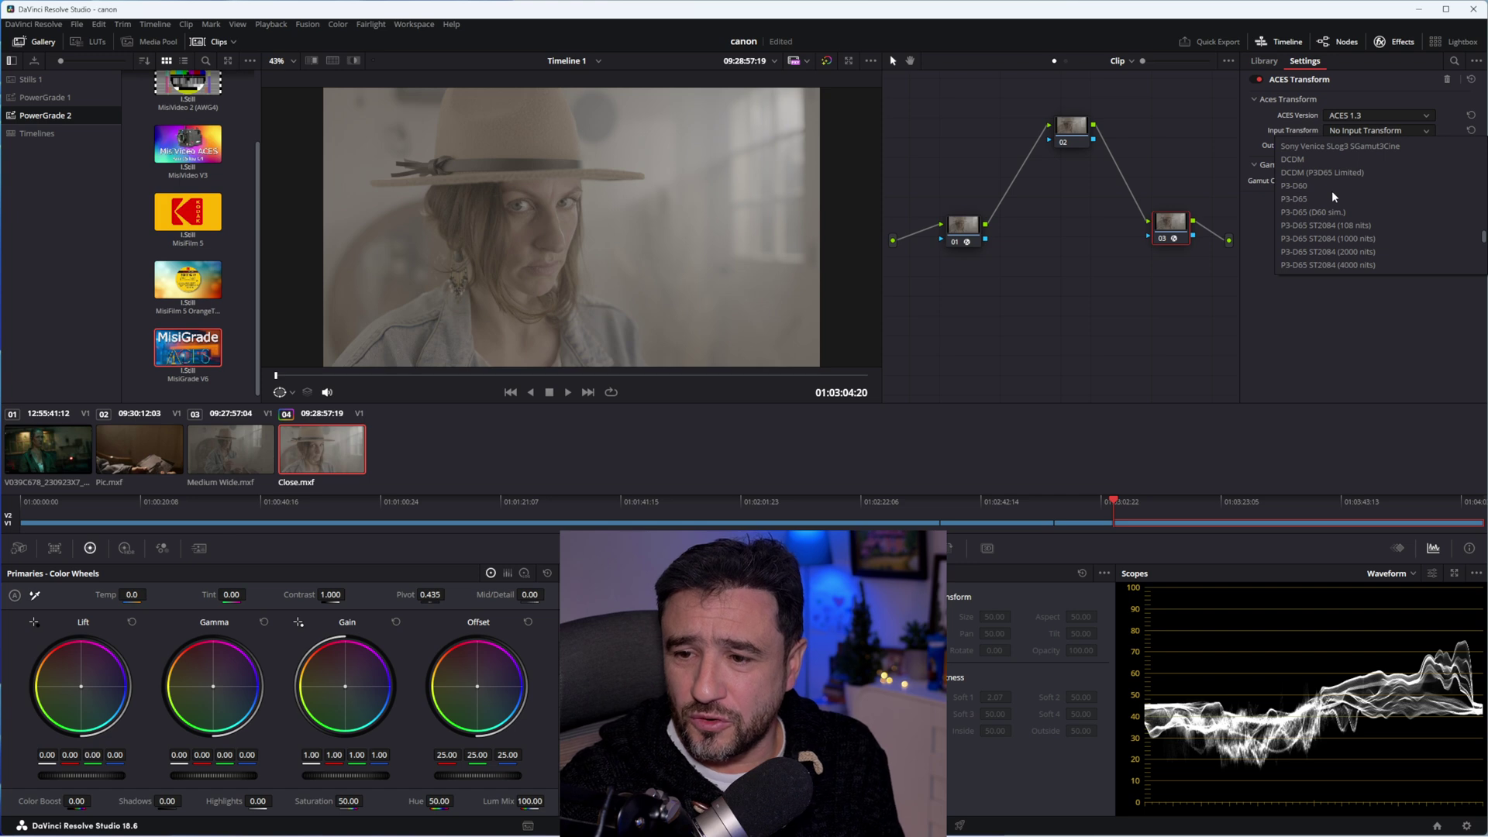
scroll(1331, 191, "down", 1)
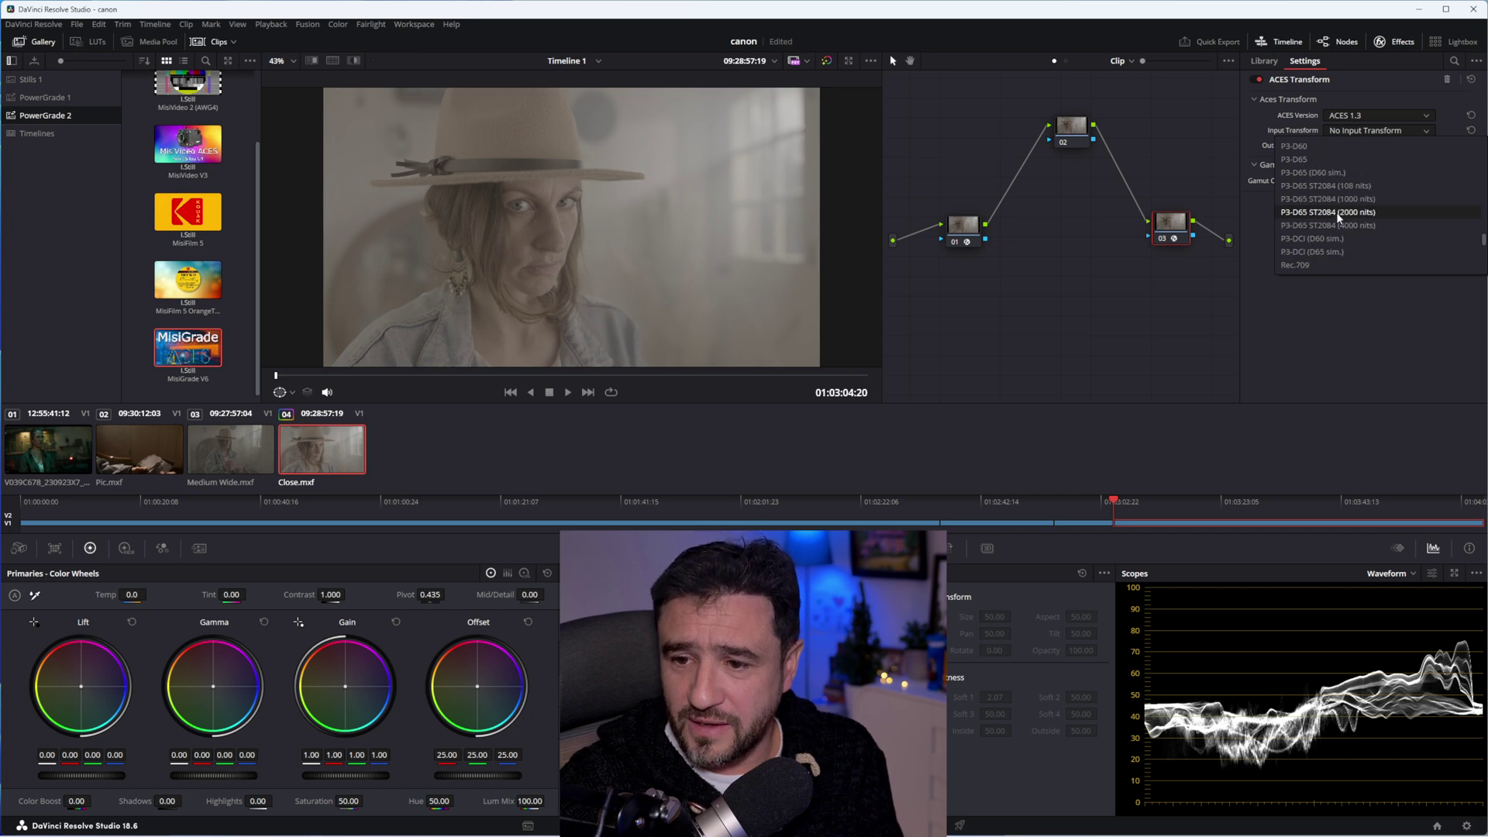
scroll(1336, 211, "down", 5)
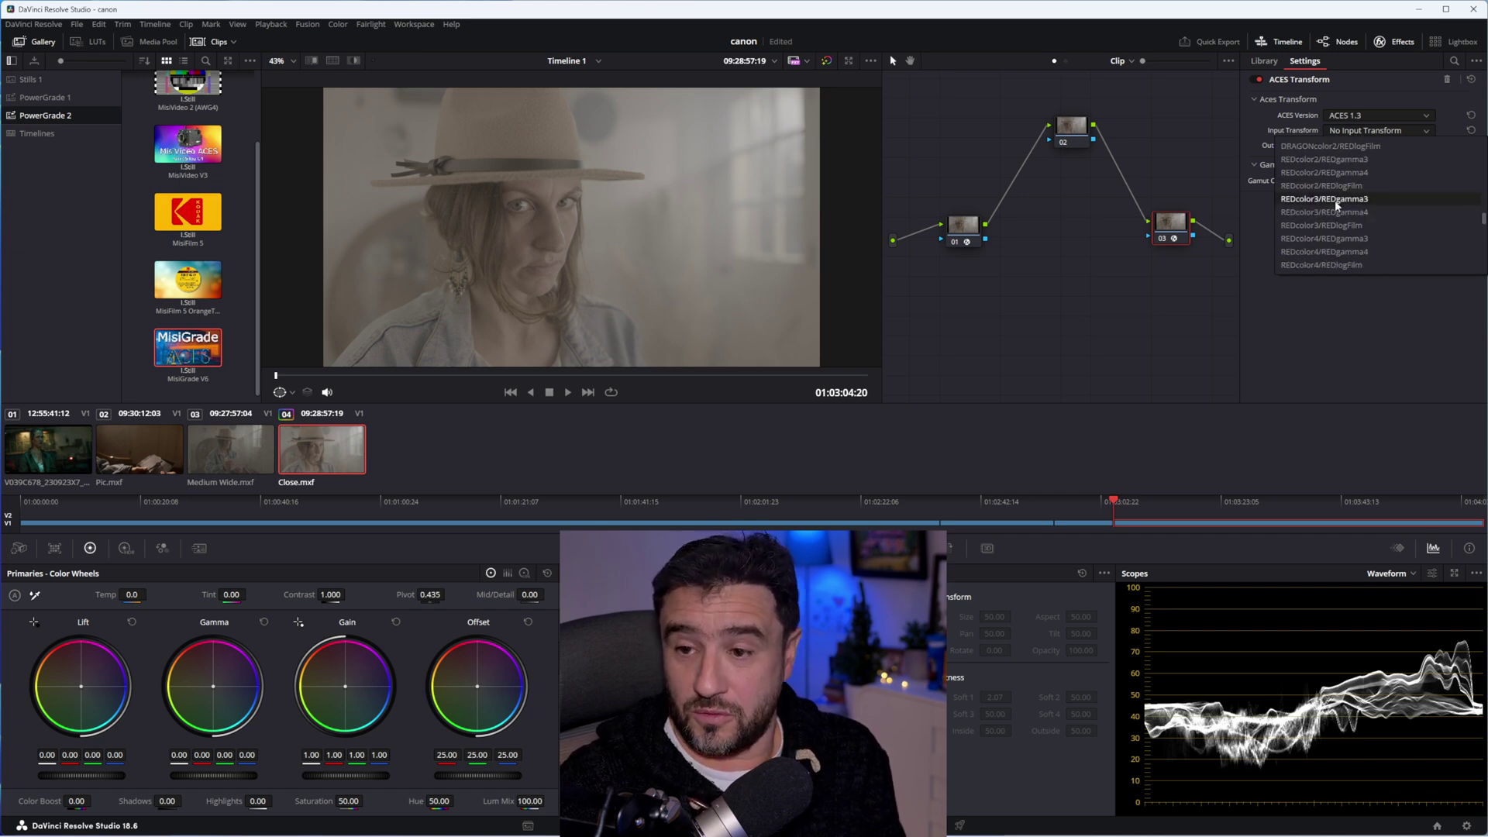
scroll(1334, 200, "down", 8)
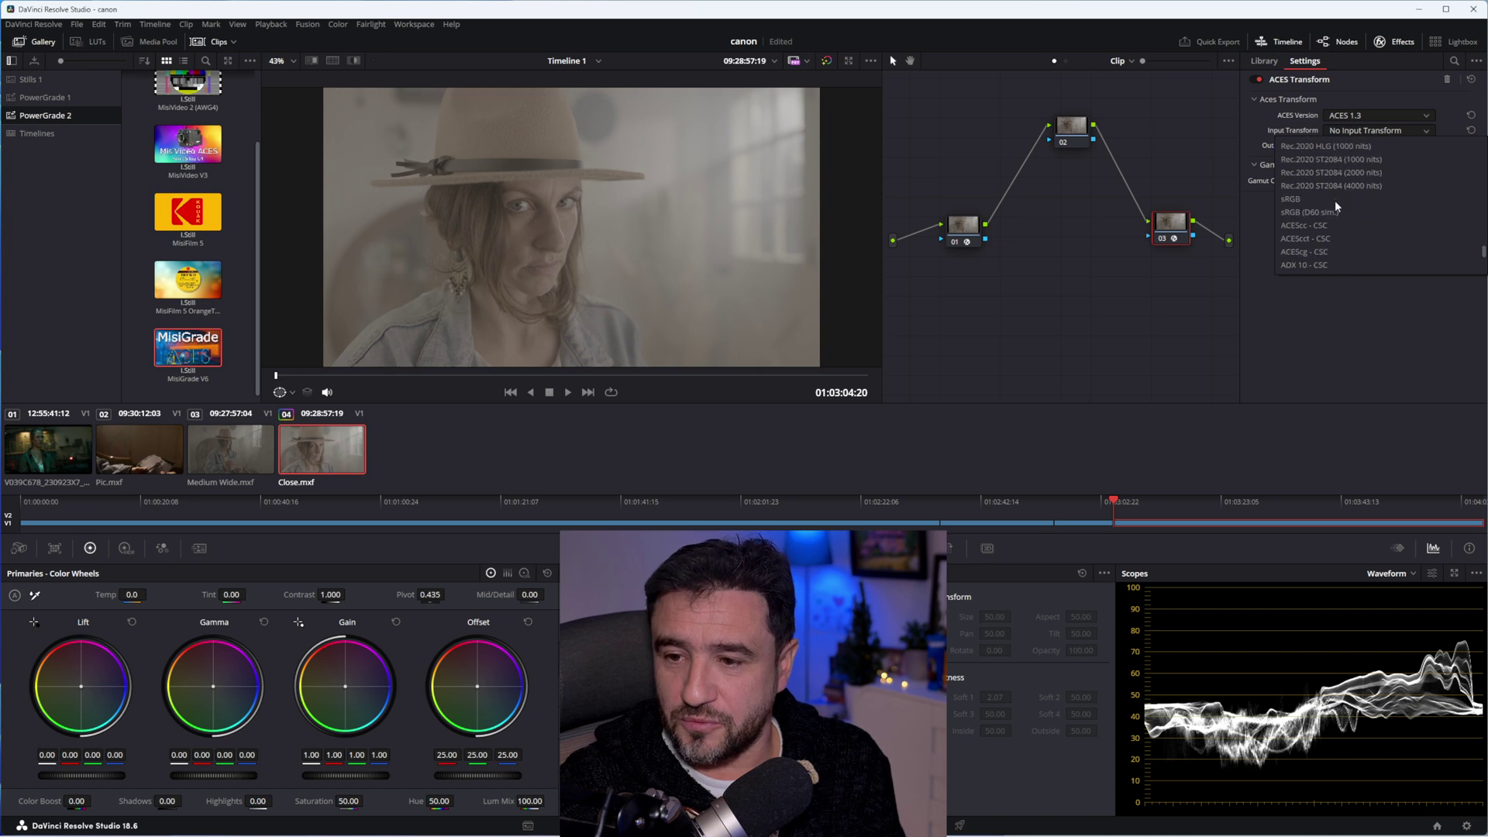
scroll(1334, 203, "down", 1)
left_click(1333, 205)
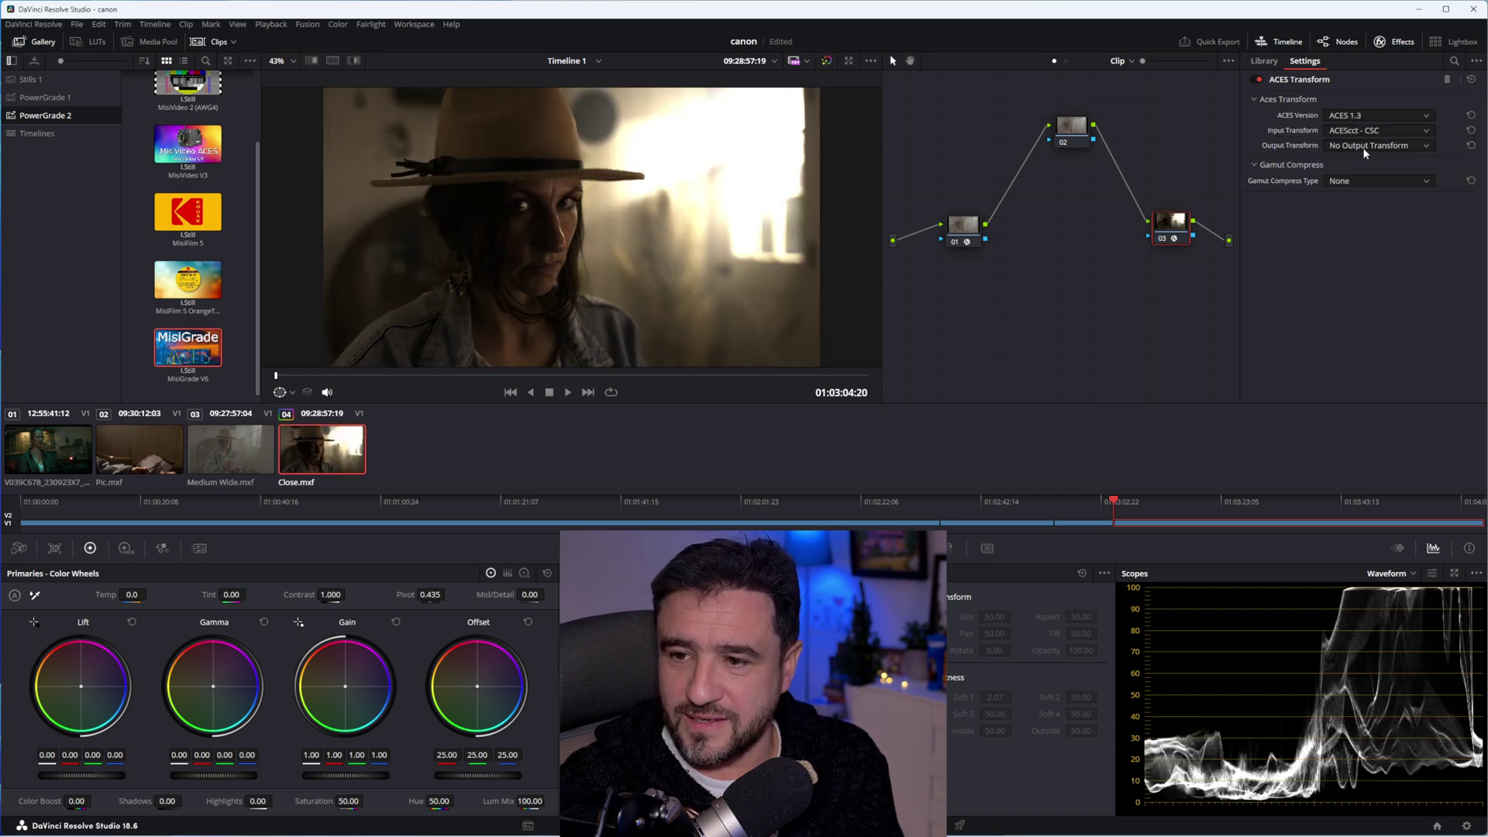
Set the Output Transform of node 03's ACES Transform to ACEScct MisiLut 2383 REC709.
left_click(1365, 147)
scroll(1372, 235, "down", 15)
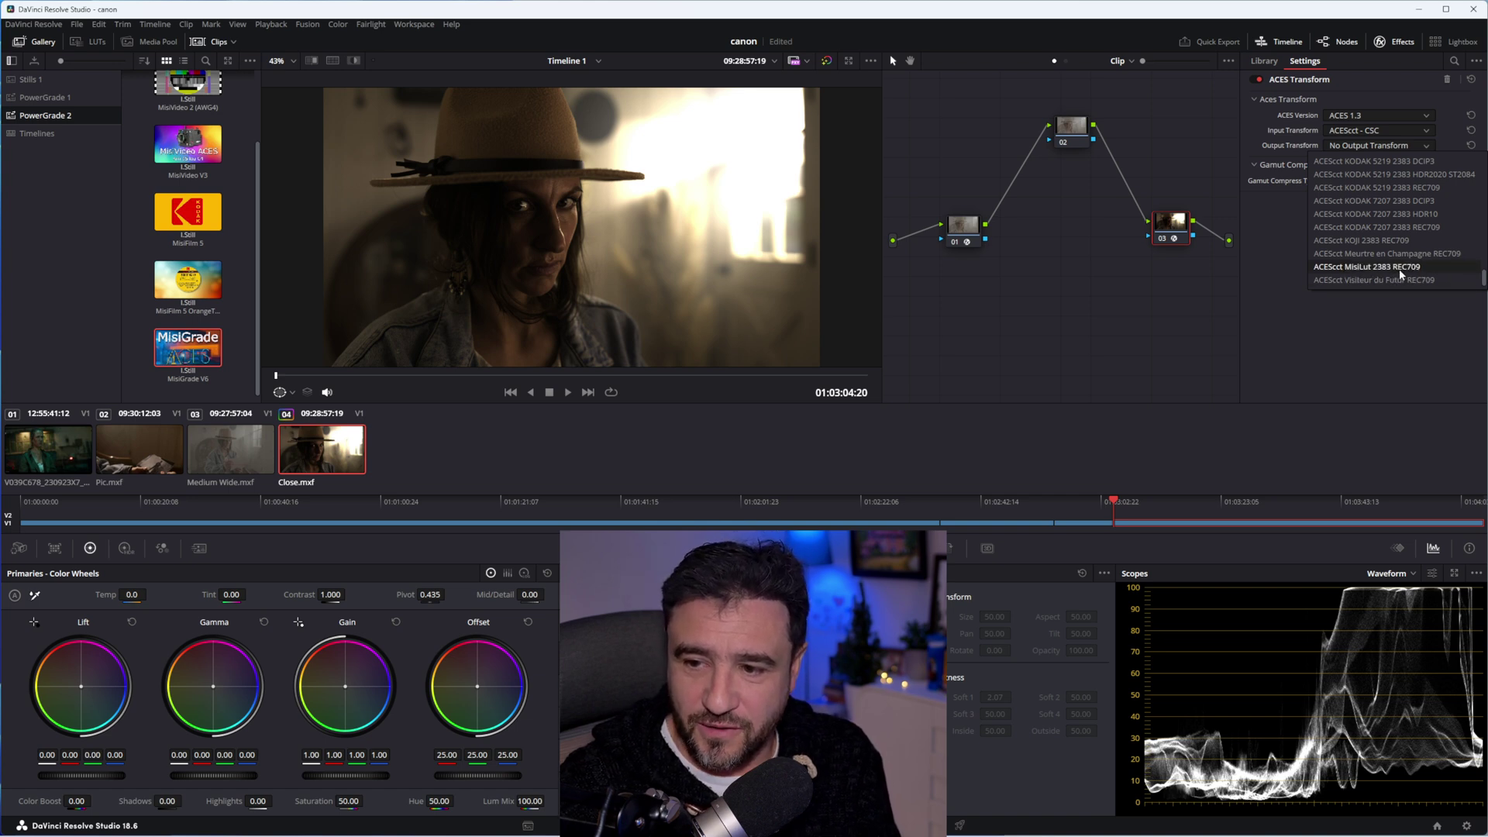
left_click(1400, 268)
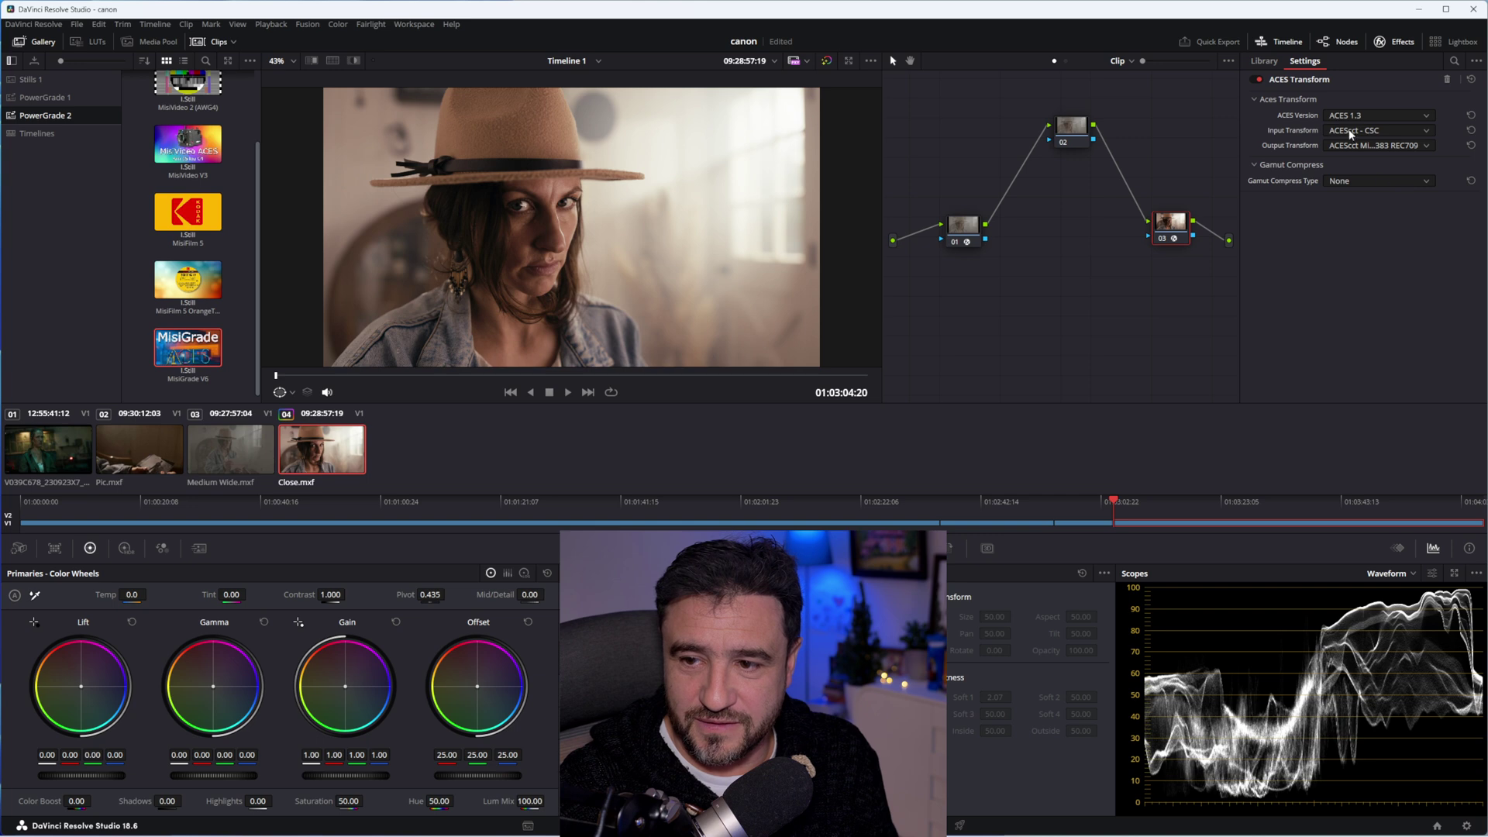
Browse the ACEScct film-emulation options offered for node 03's Output Transform without changing the selection.
left_click(1388, 147)
scroll(1403, 257, "up", 5)
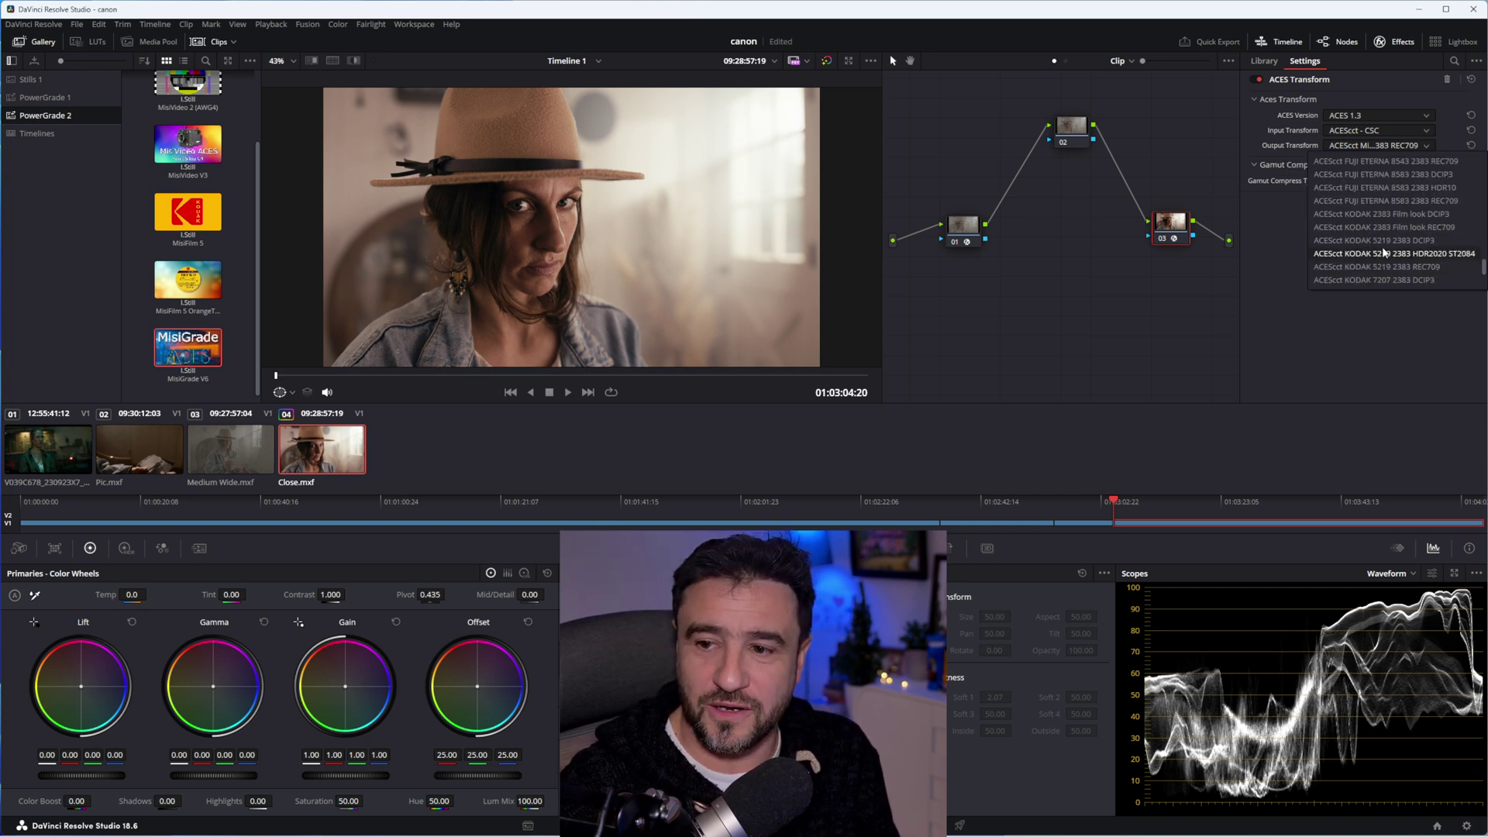
scroll(1375, 225, "up", 5)
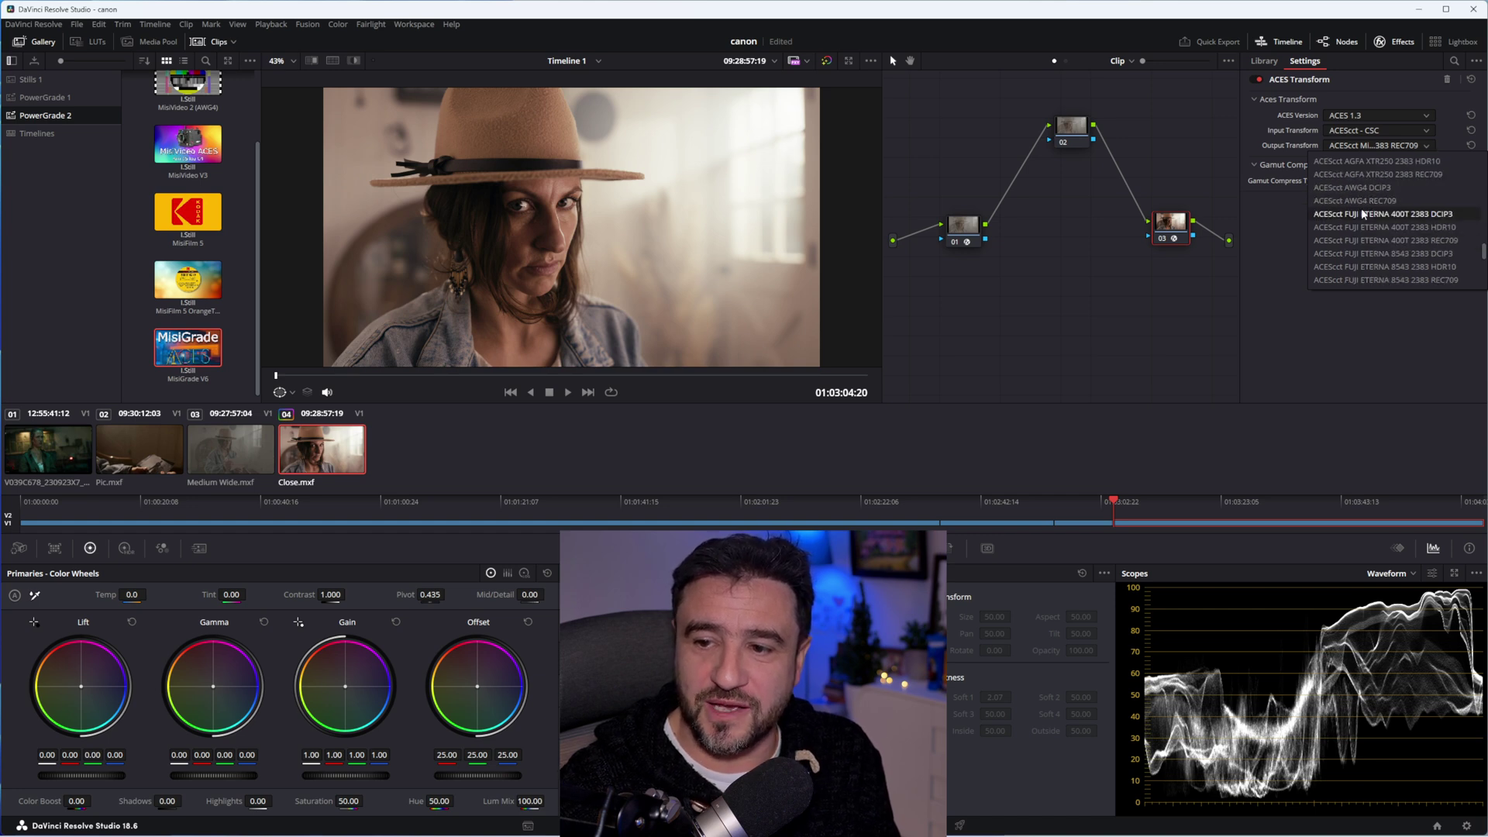
scroll(1364, 236, "down", 2)
scroll(1361, 241, "up", 2)
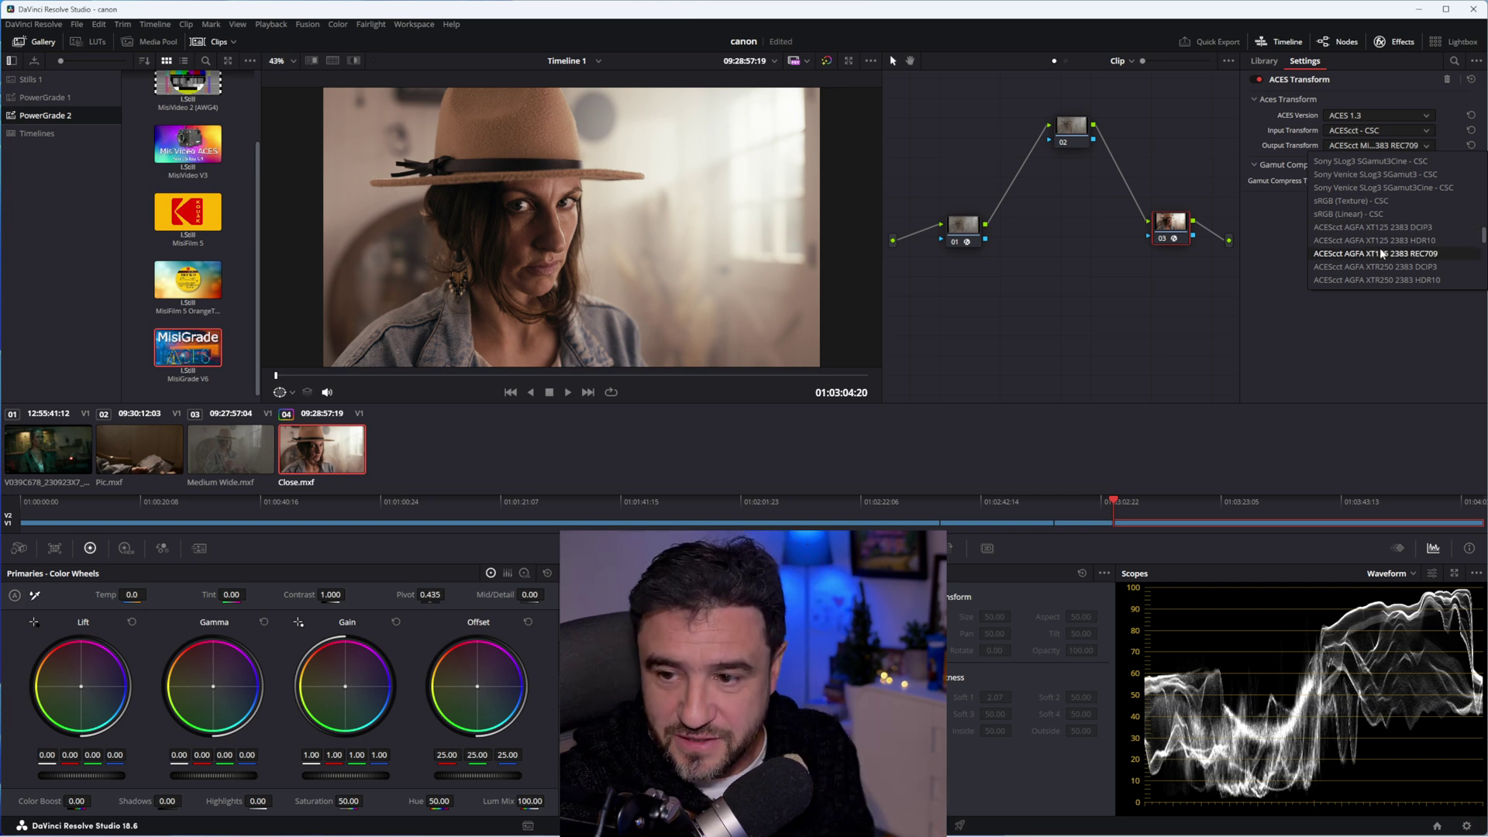
left_click(1271, 240)
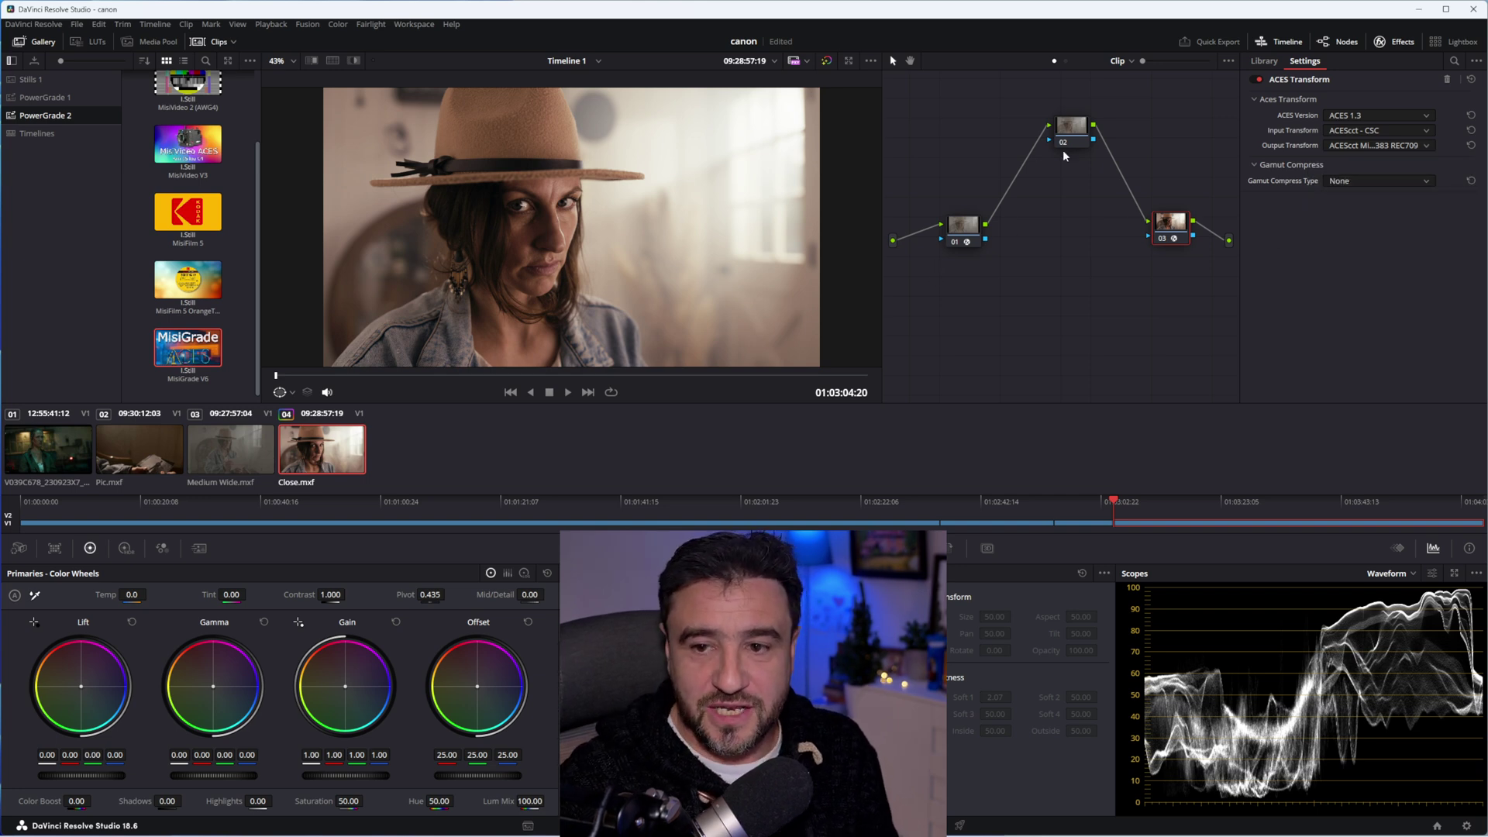
Select node 02, and in the project's color management set the timeline color space to ACES (AP1) with ACEScct gamma.
left_click_drag(1063, 150, 1054, 162)
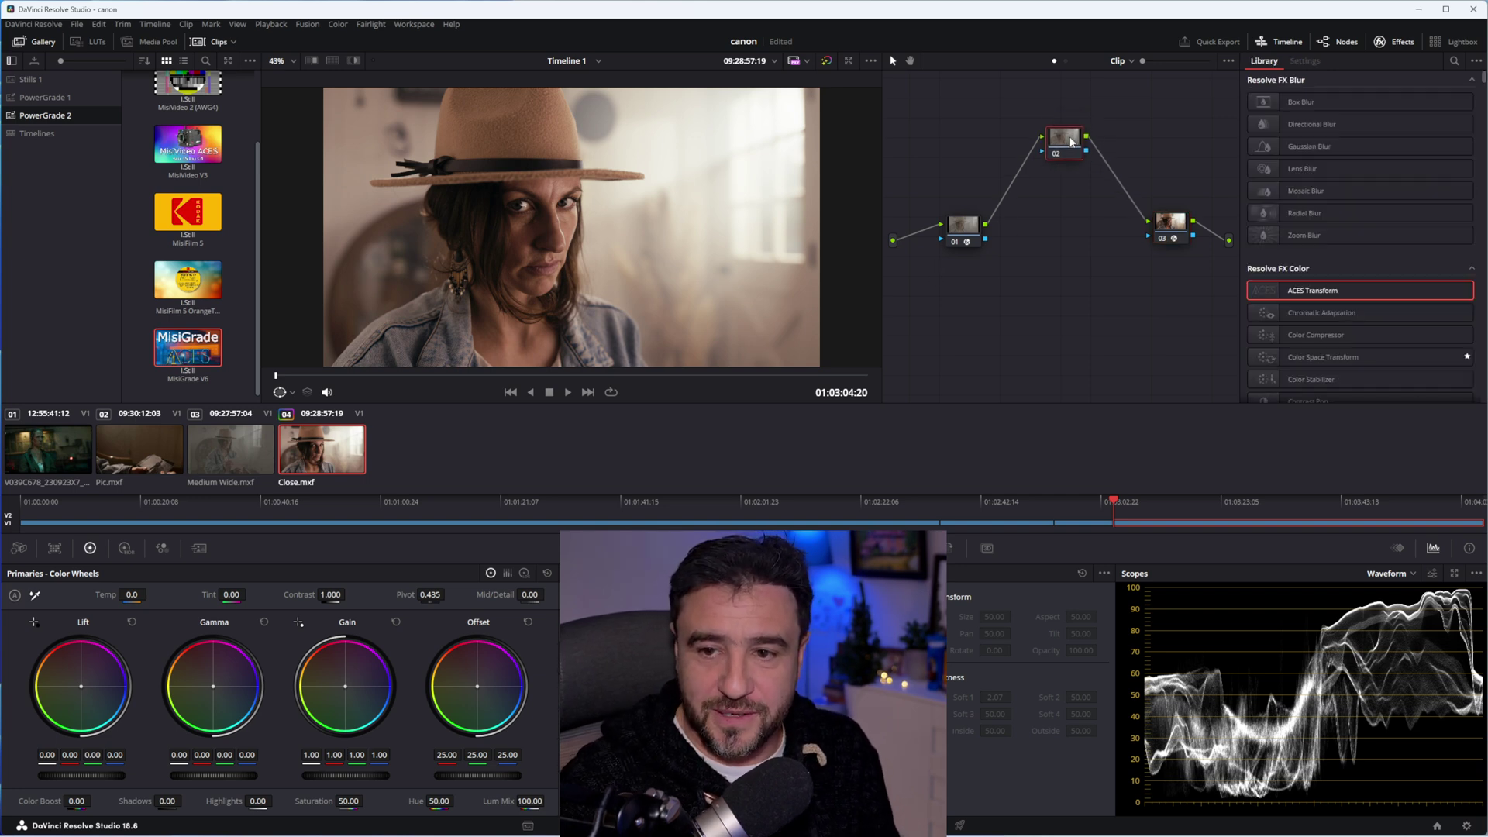
left_click(1465, 826)
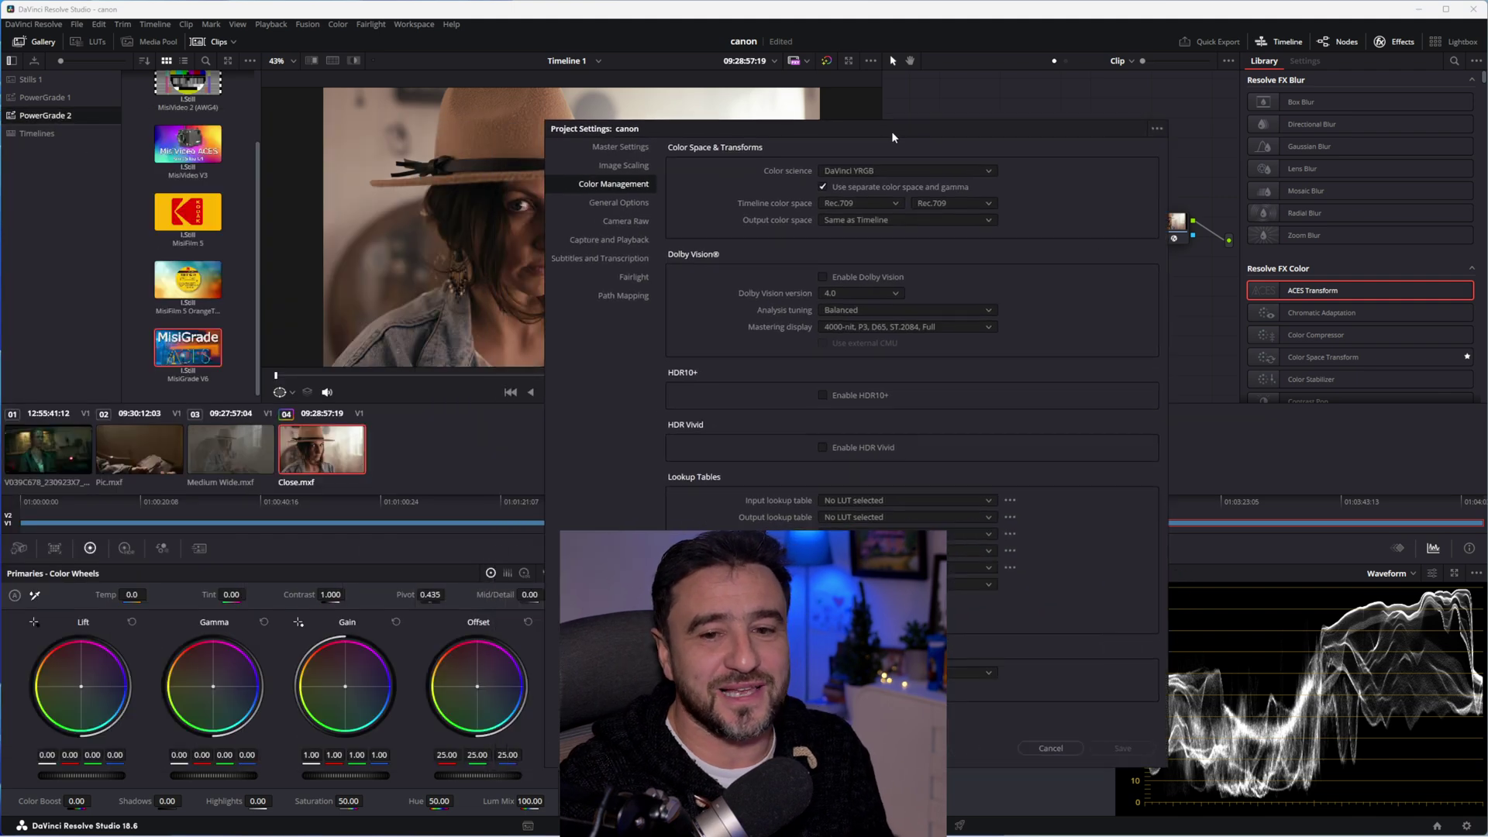
left_click(857, 202)
scroll(903, 264, "up", 10)
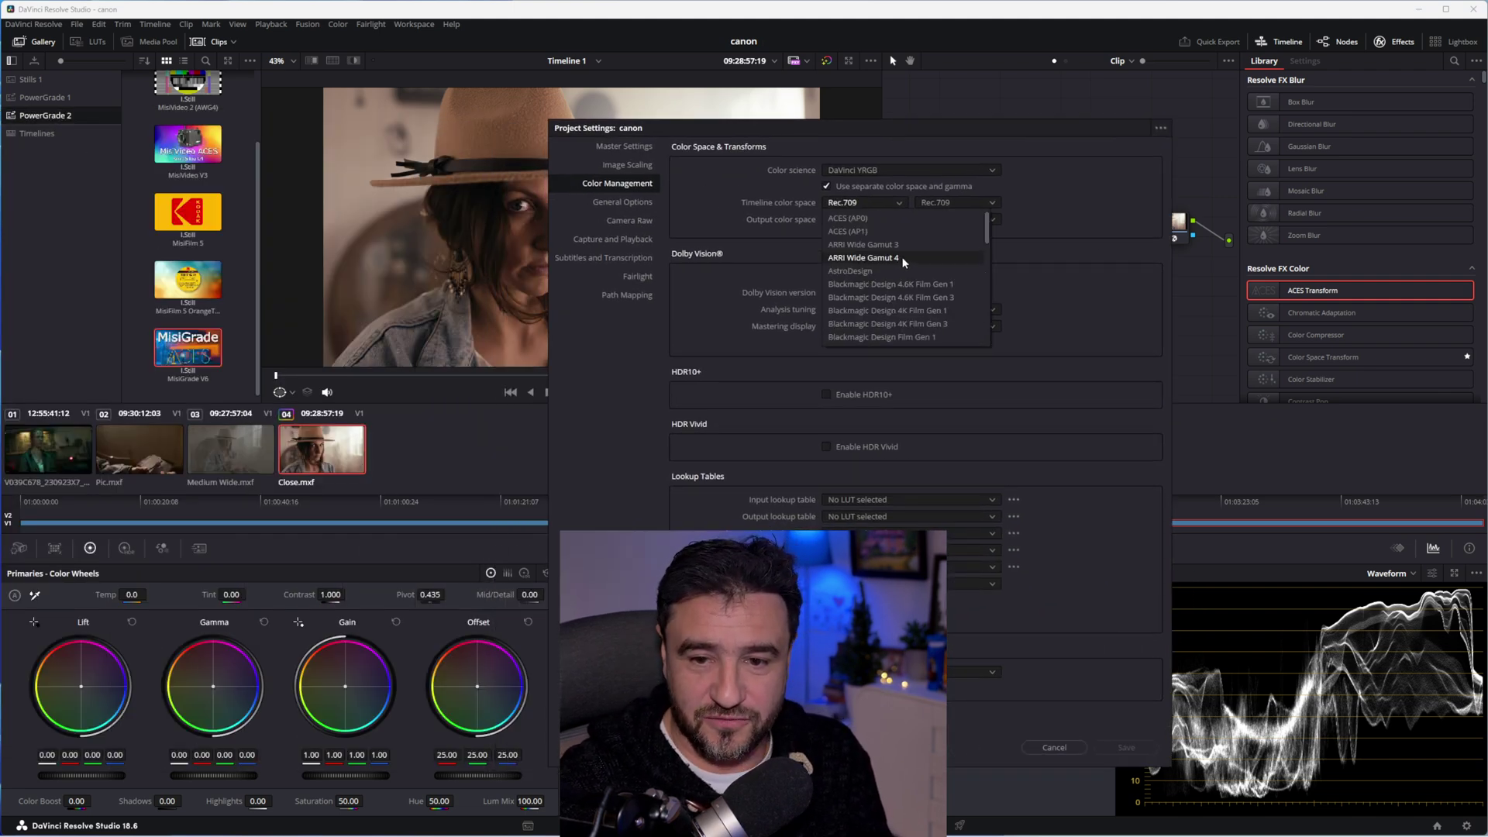
left_click(893, 234)
left_click(969, 202)
scroll(980, 262, "up", 5)
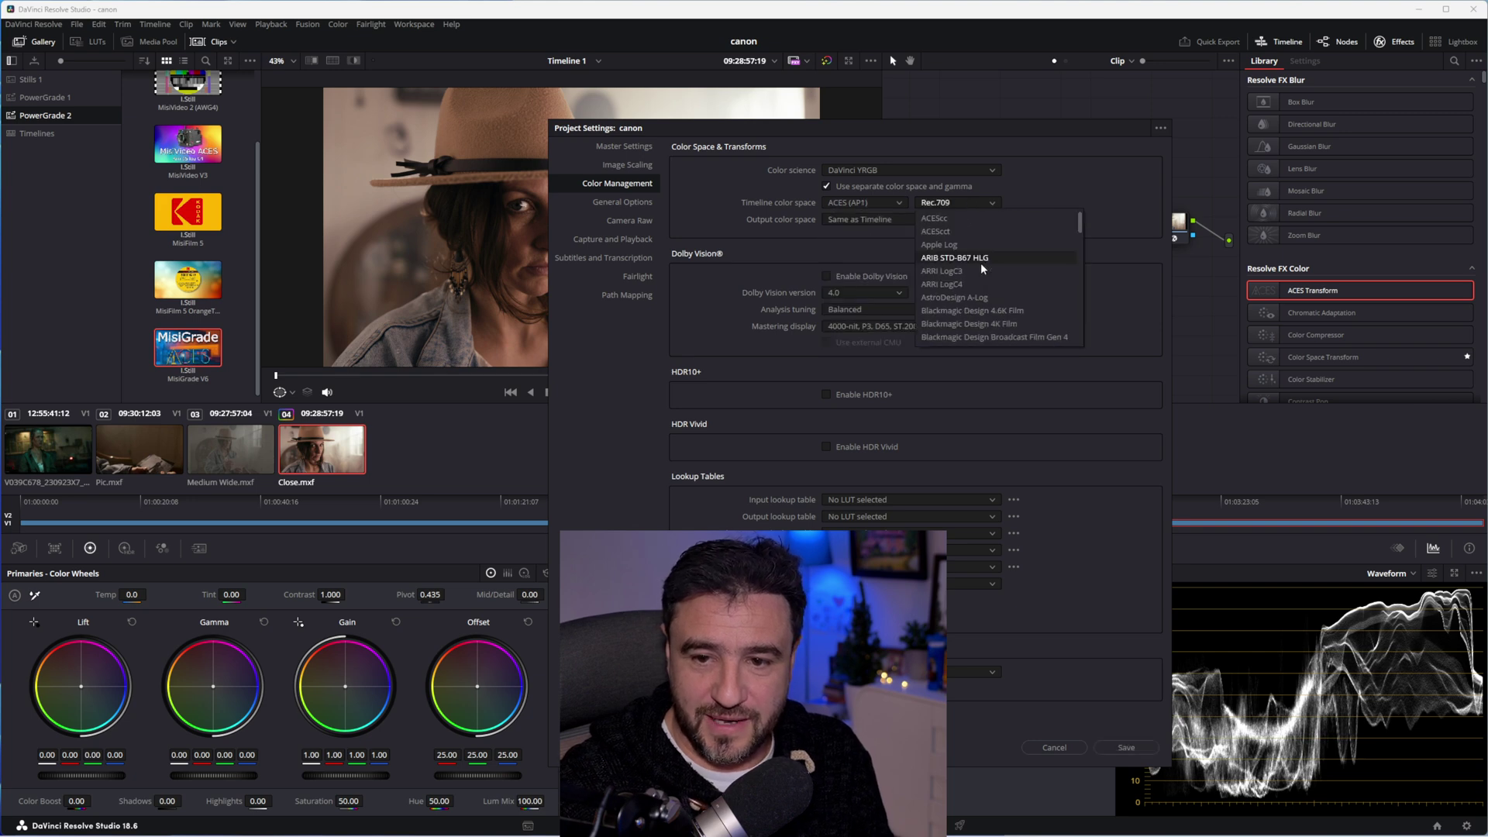
left_click(969, 234)
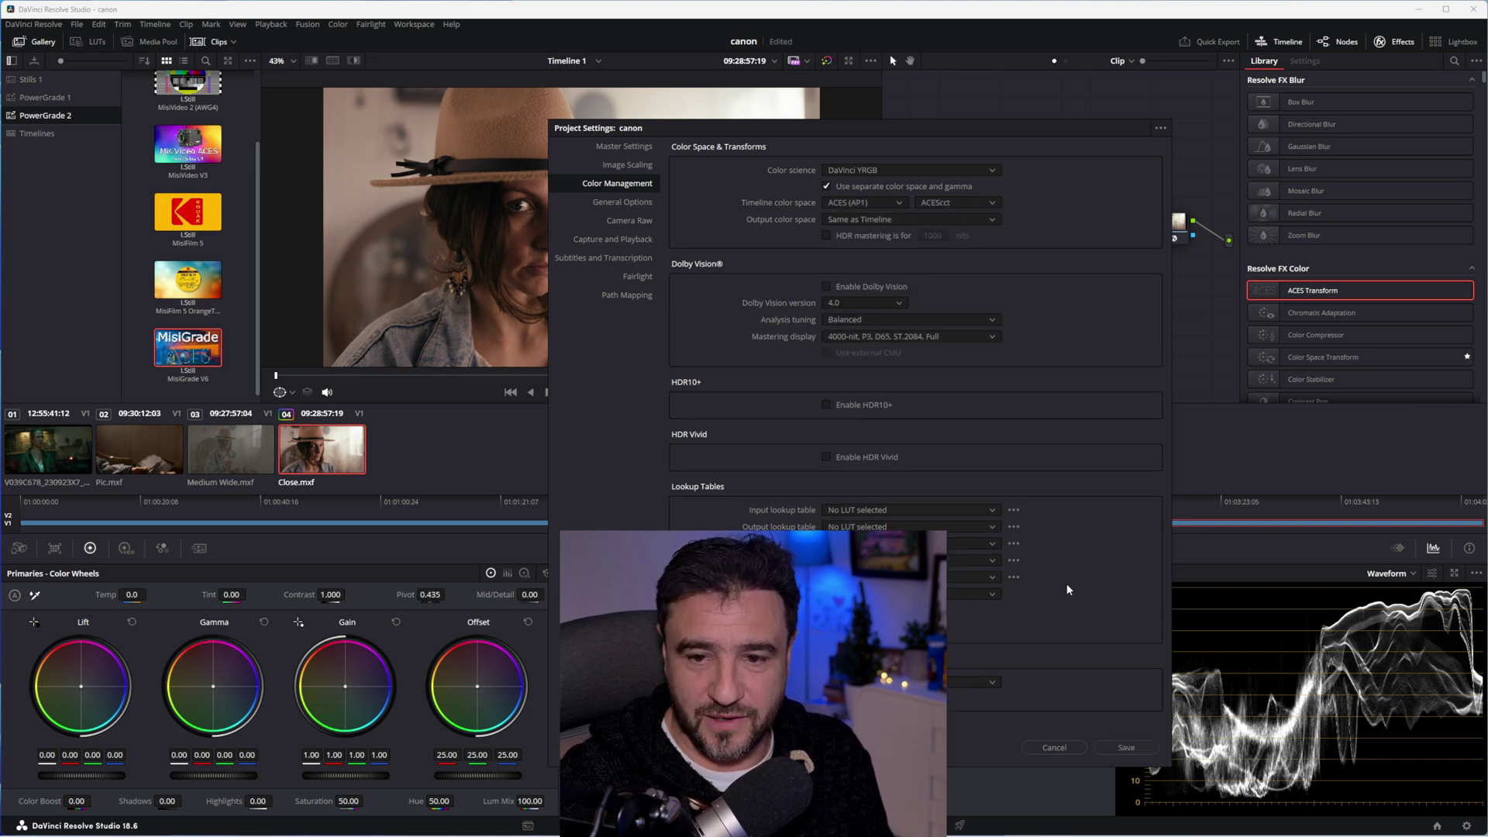
Set the project's output color space to Rec.709 with Gamma 2.4 and save the project settings.
left_click(859, 221)
scroll(864, 256, "down", 15)
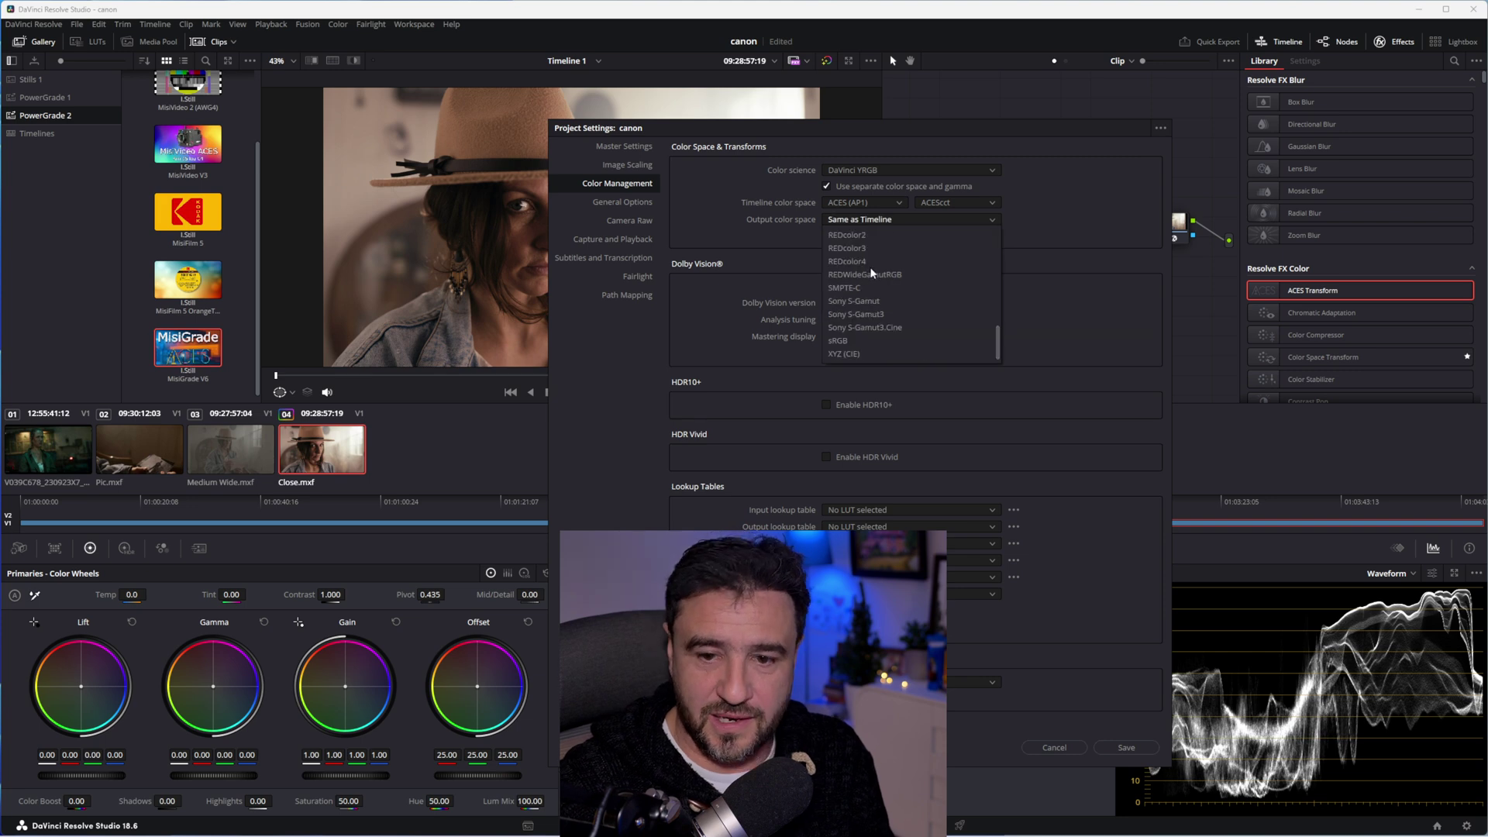
scroll(872, 273, "up", 4)
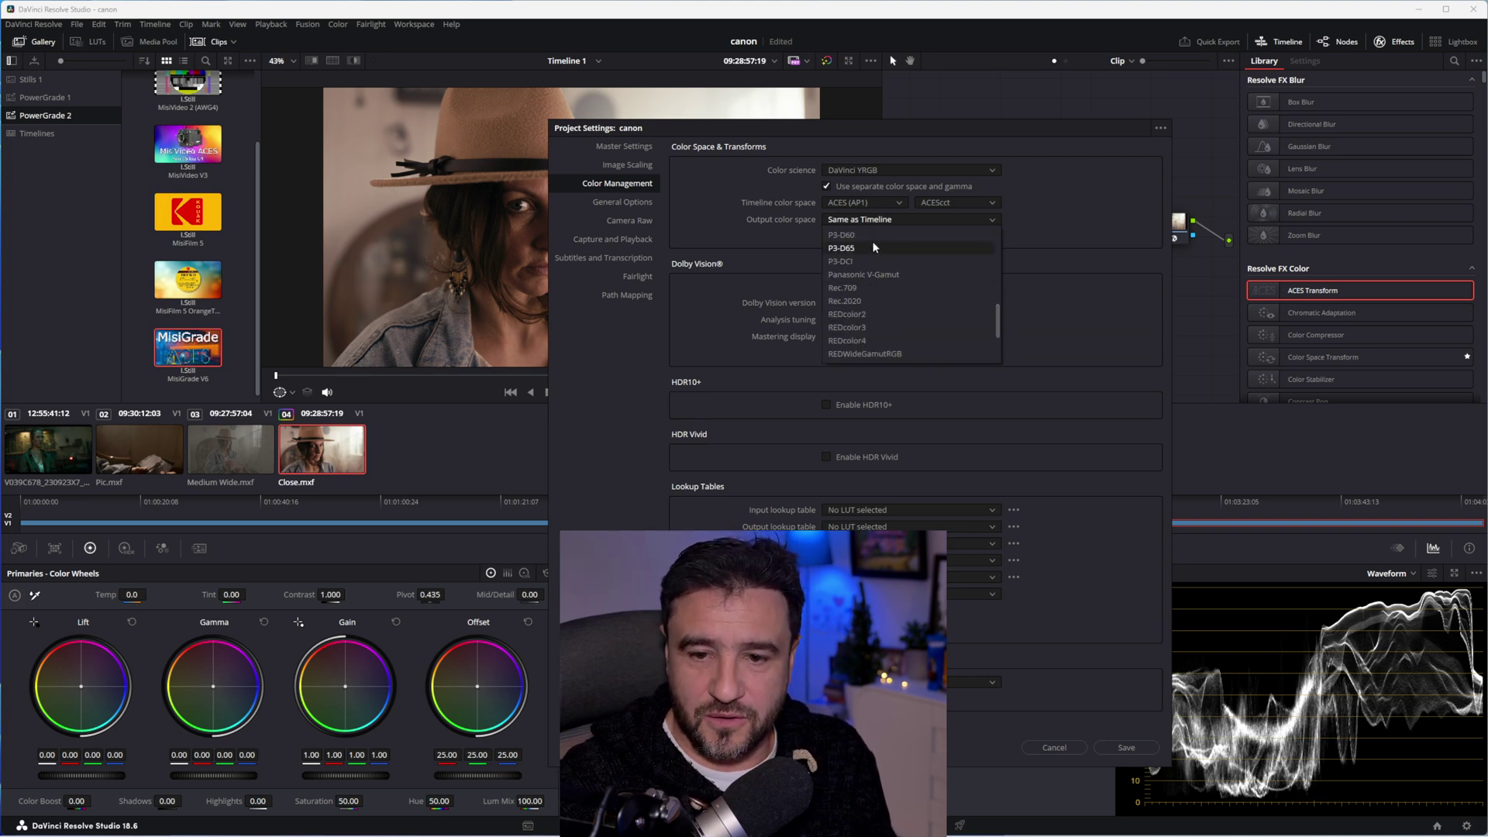
scroll(869, 291, "down", 3)
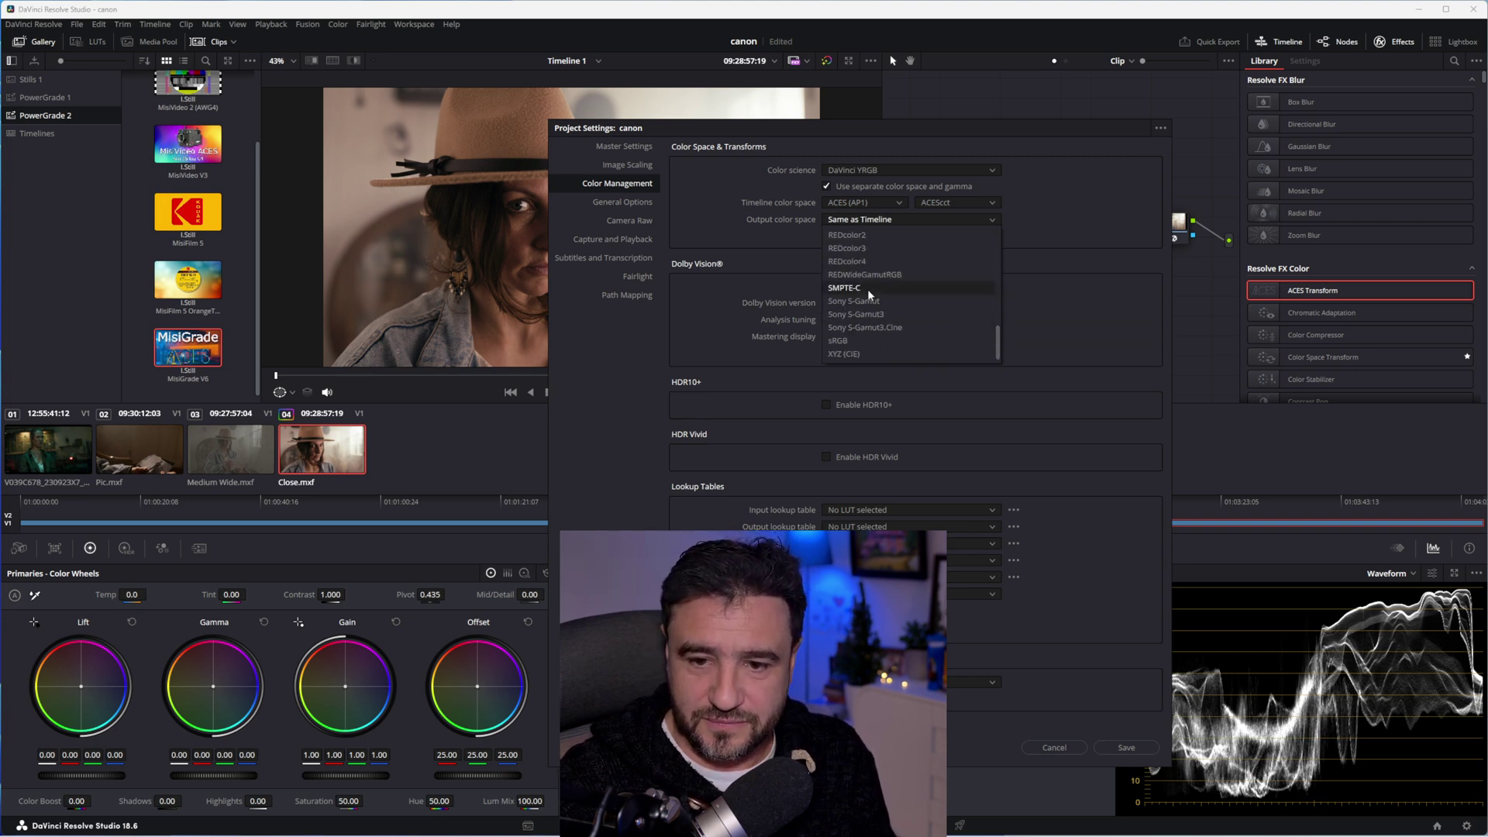
scroll(887, 319, "up", 6)
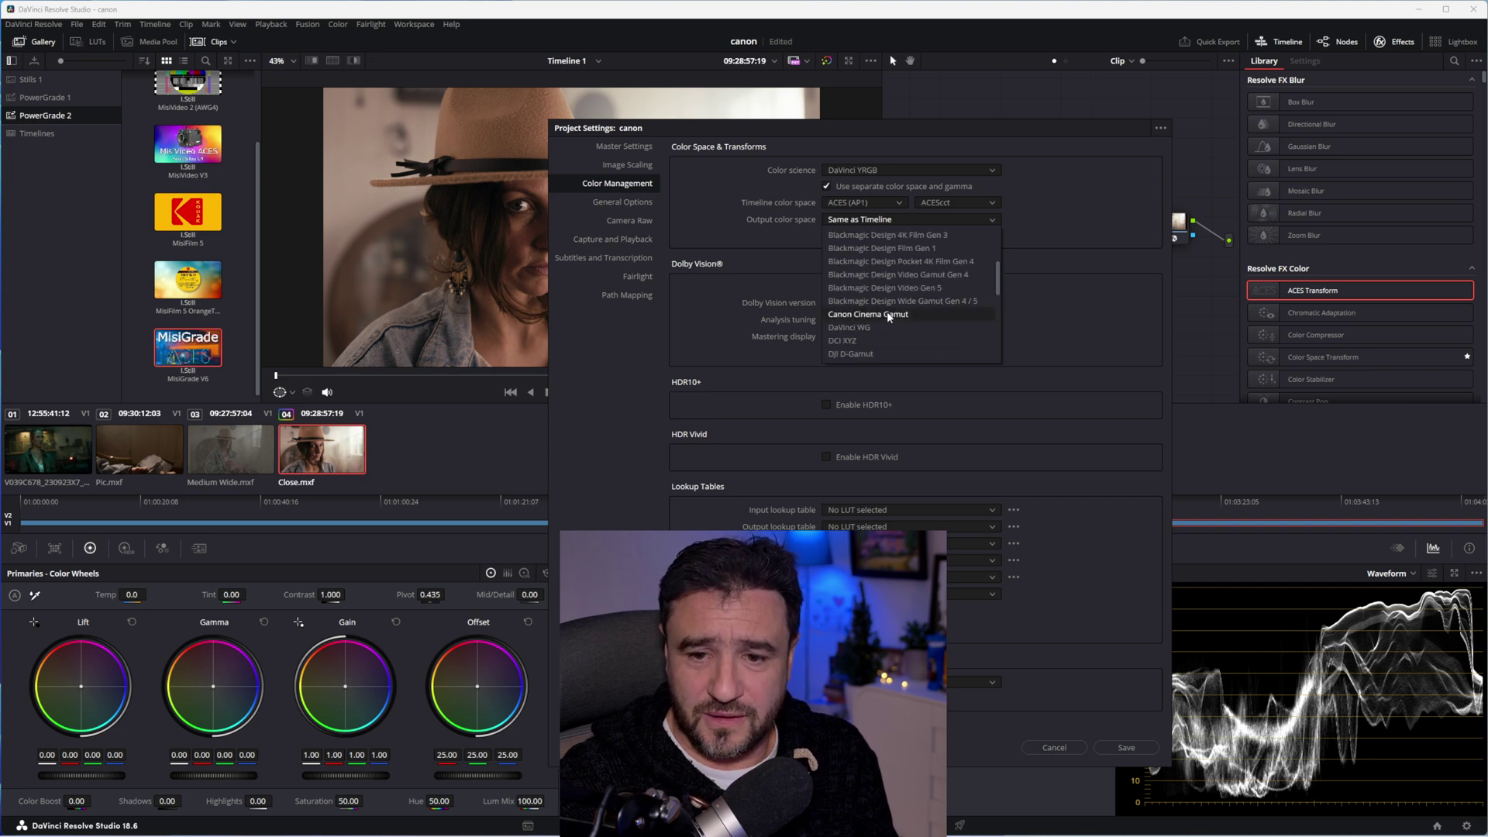
scroll(886, 310, "down", 6)
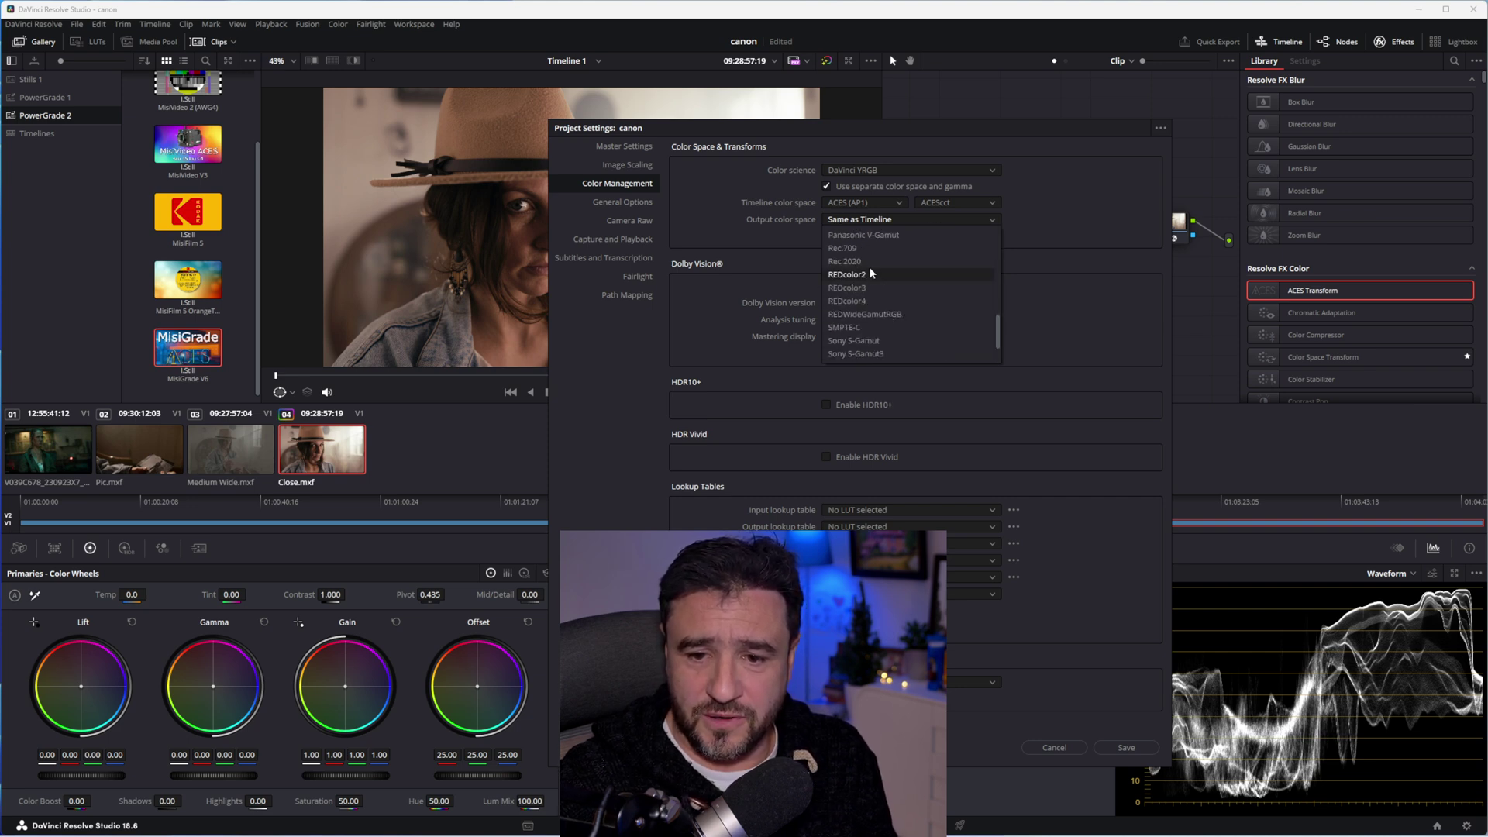
left_click(868, 250)
left_click(956, 219)
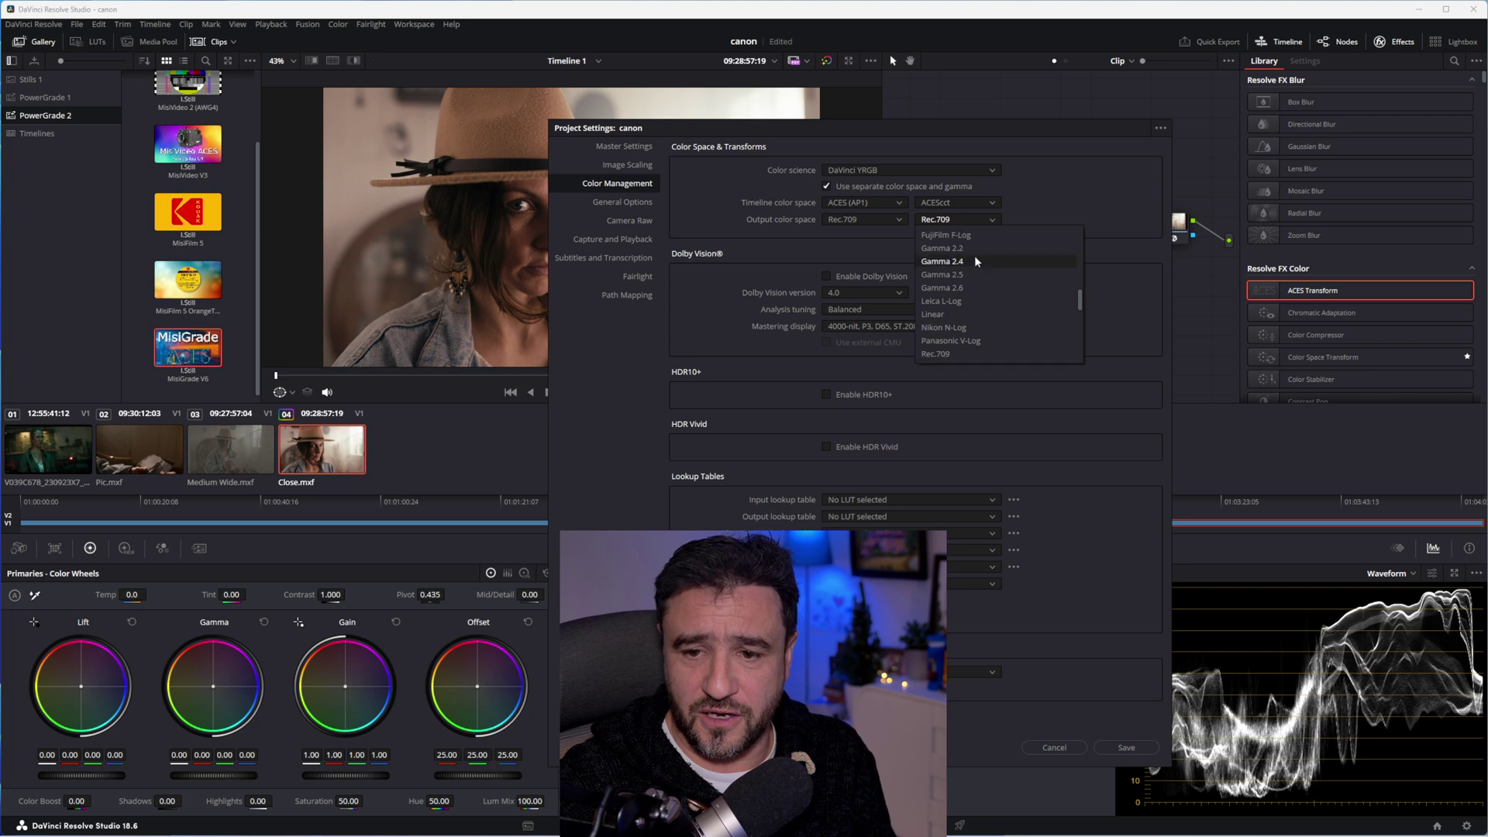
left_click(955, 262)
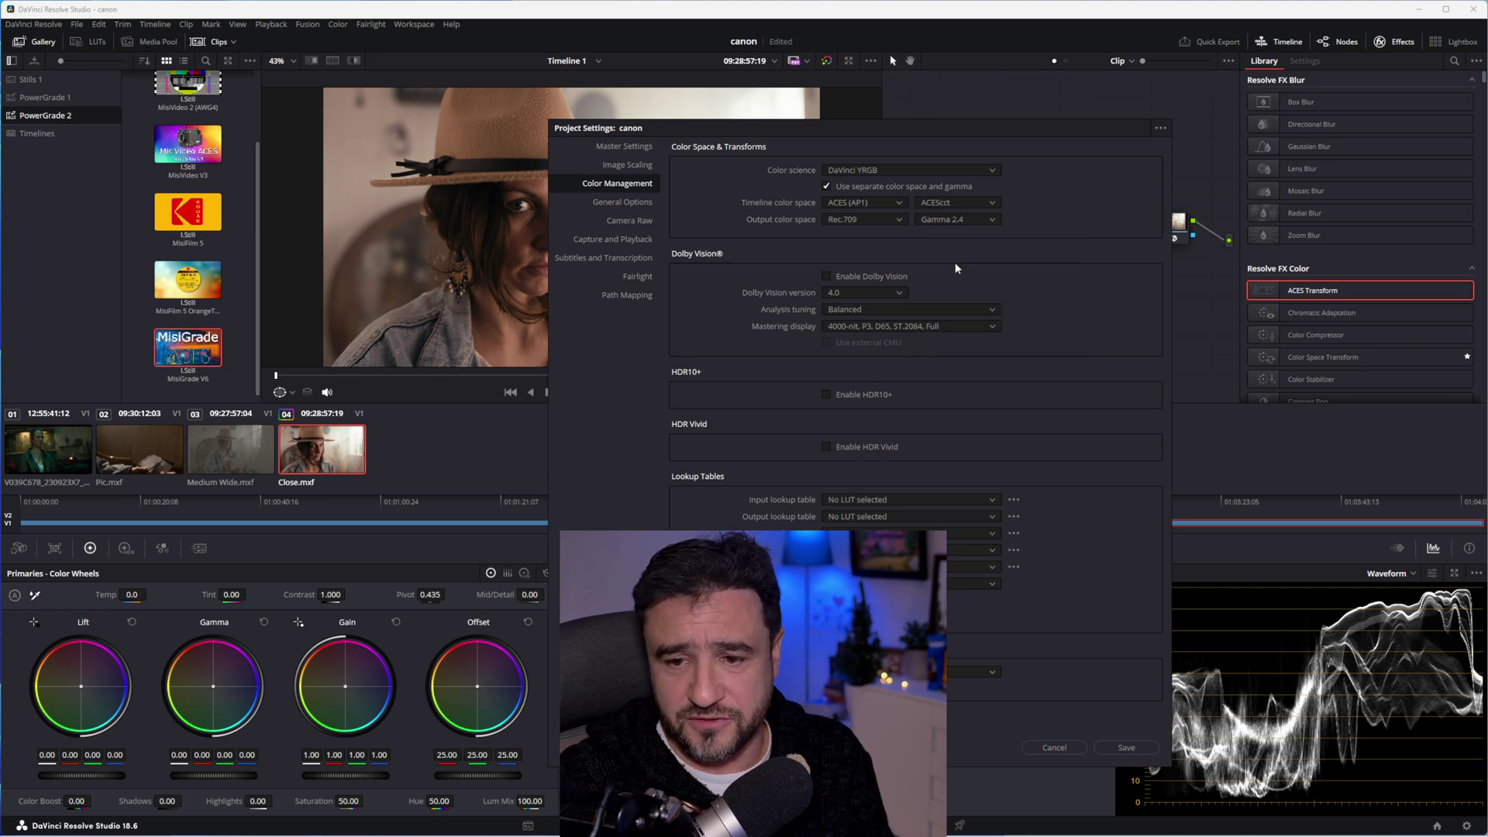
left_click(1130, 746)
Check whether Printer Light Hotkeys are enabled and review the numeric keypad shortcuts assigned to the printer lights.
mouse_move(1066, 152)
left_mouse_down()
mouse_move(1046, 165)
mouse_move(1055, 152)
left_mouse_up()
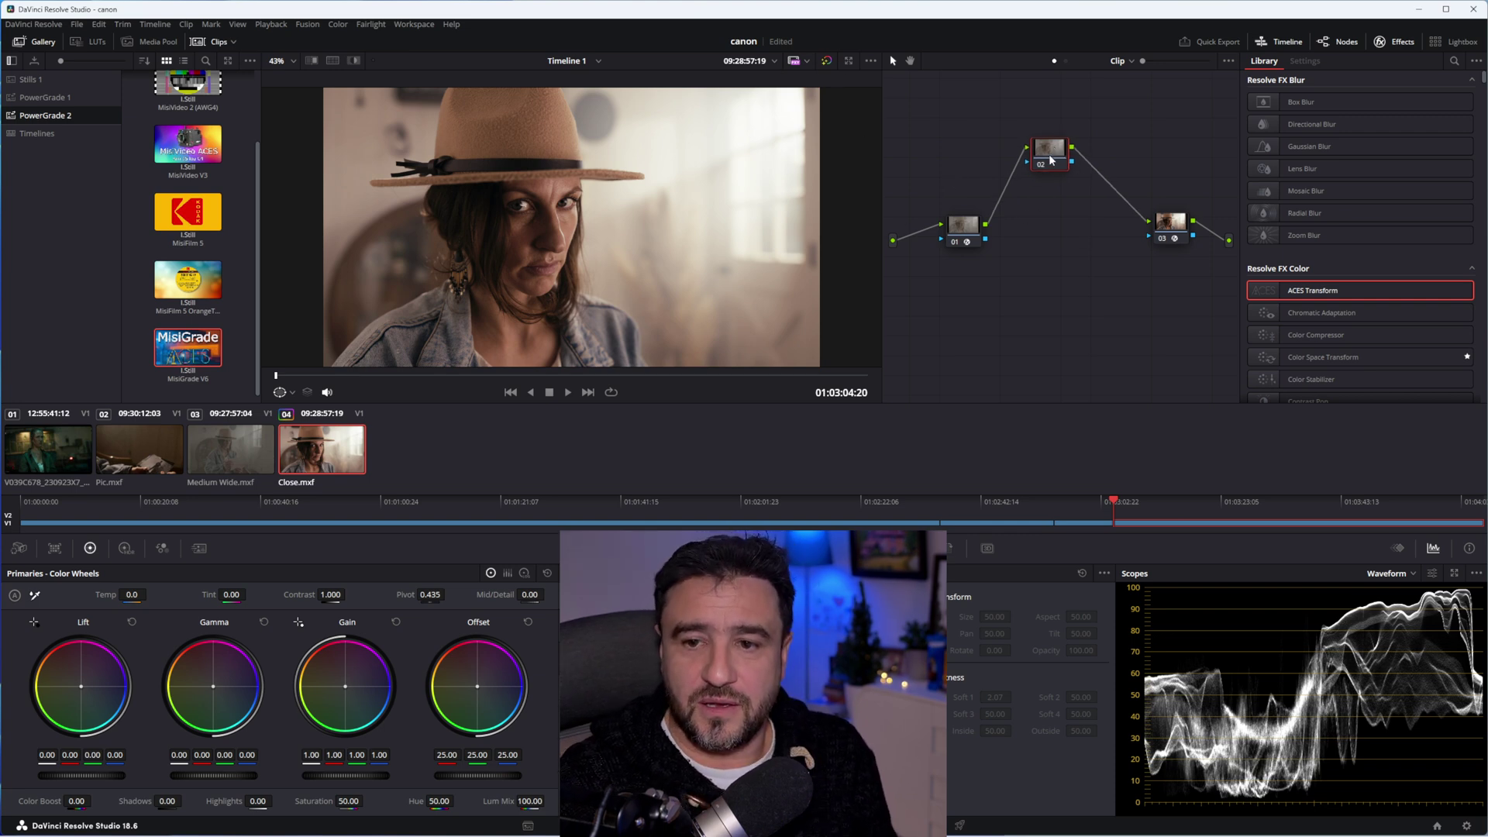
mouse_move(1069, 161)
left_mouse_down()
mouse_move(1065, 178)
mouse_move(1069, 140)
left_mouse_up()
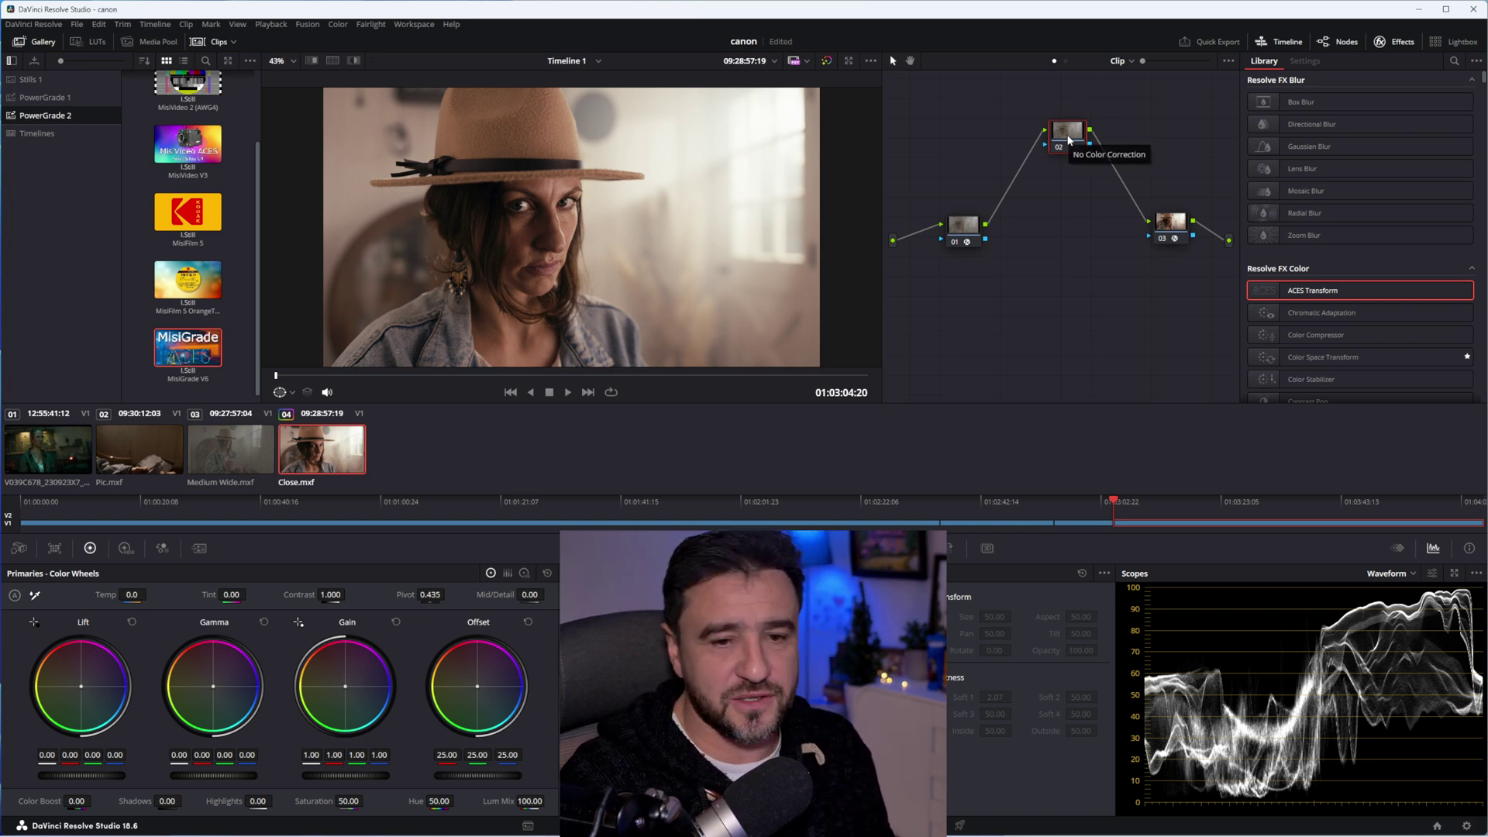
left_click(343, 25)
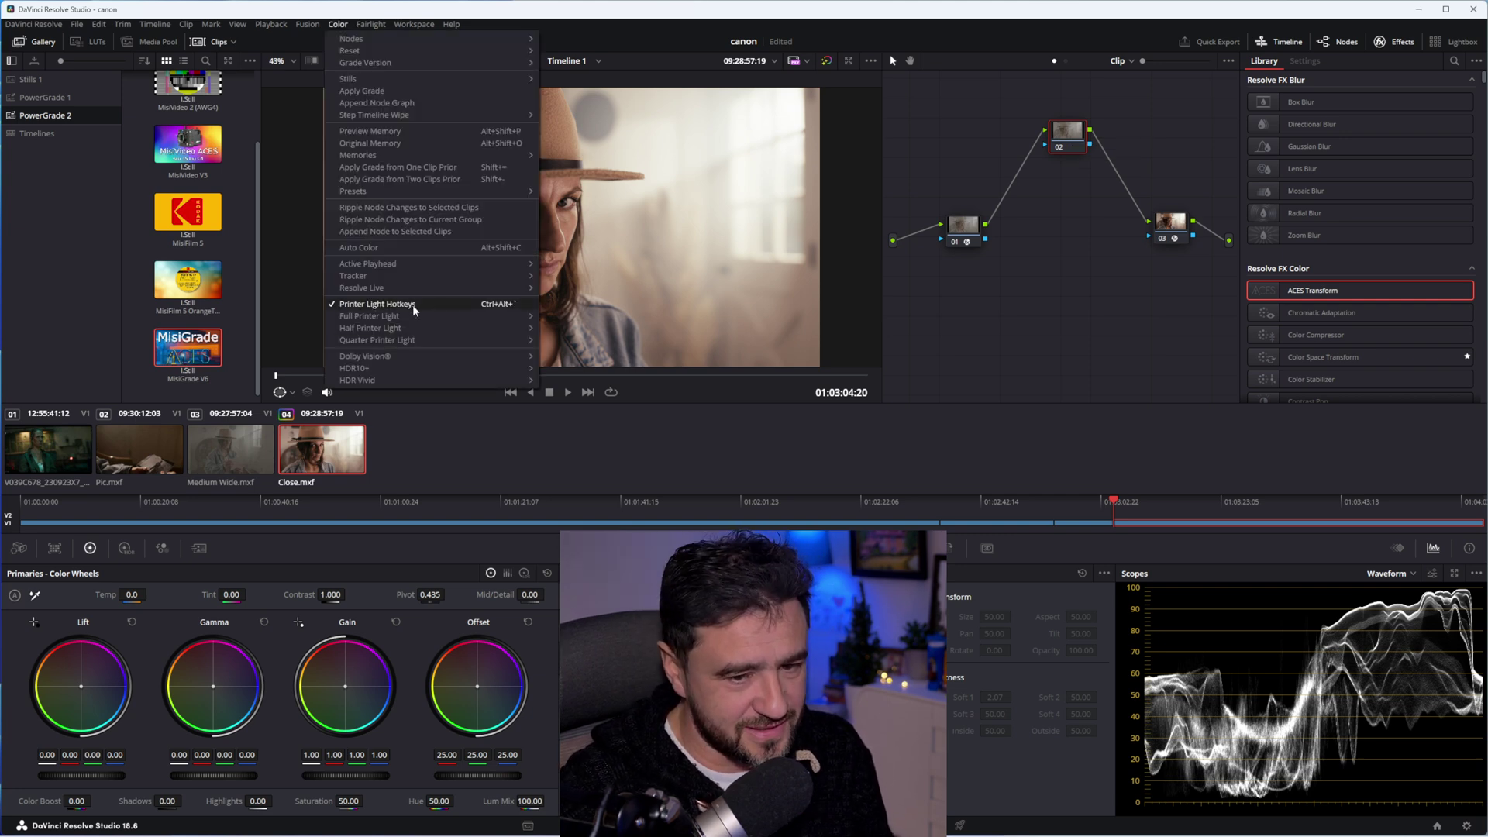
left_click(1034, 358)
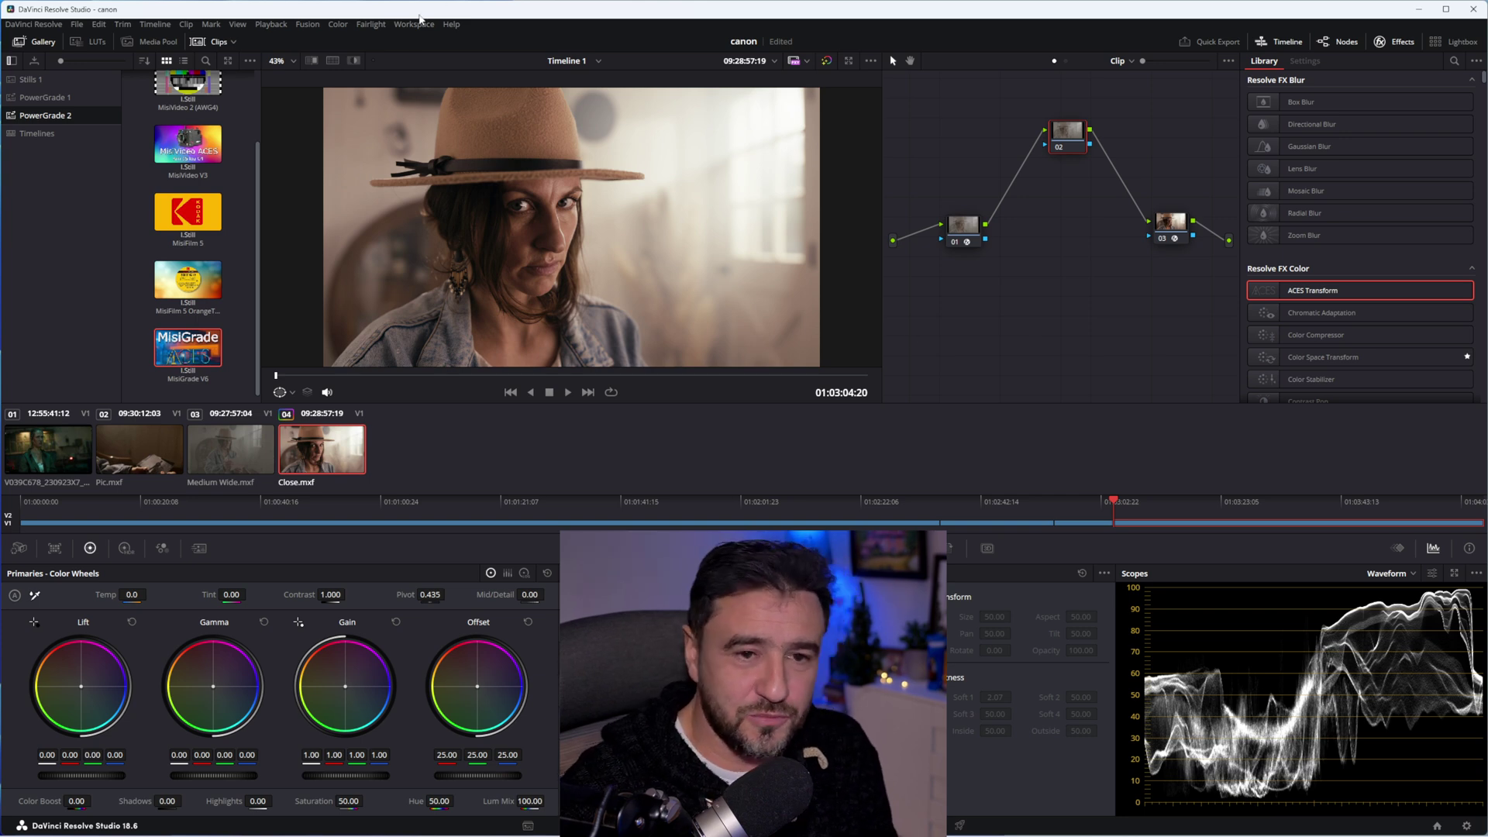
left_click(349, 26)
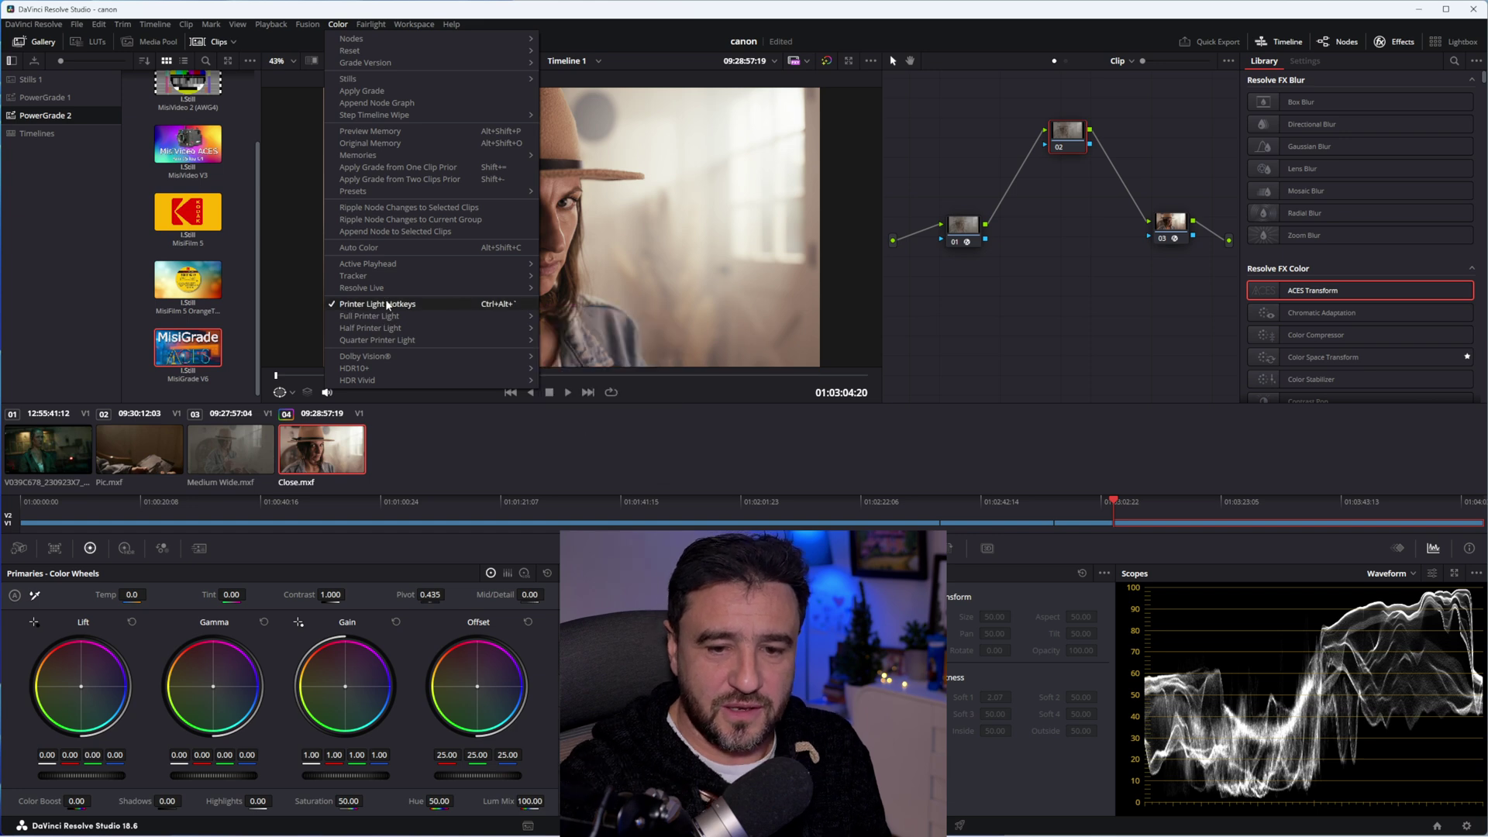
mouse_move(386, 321)
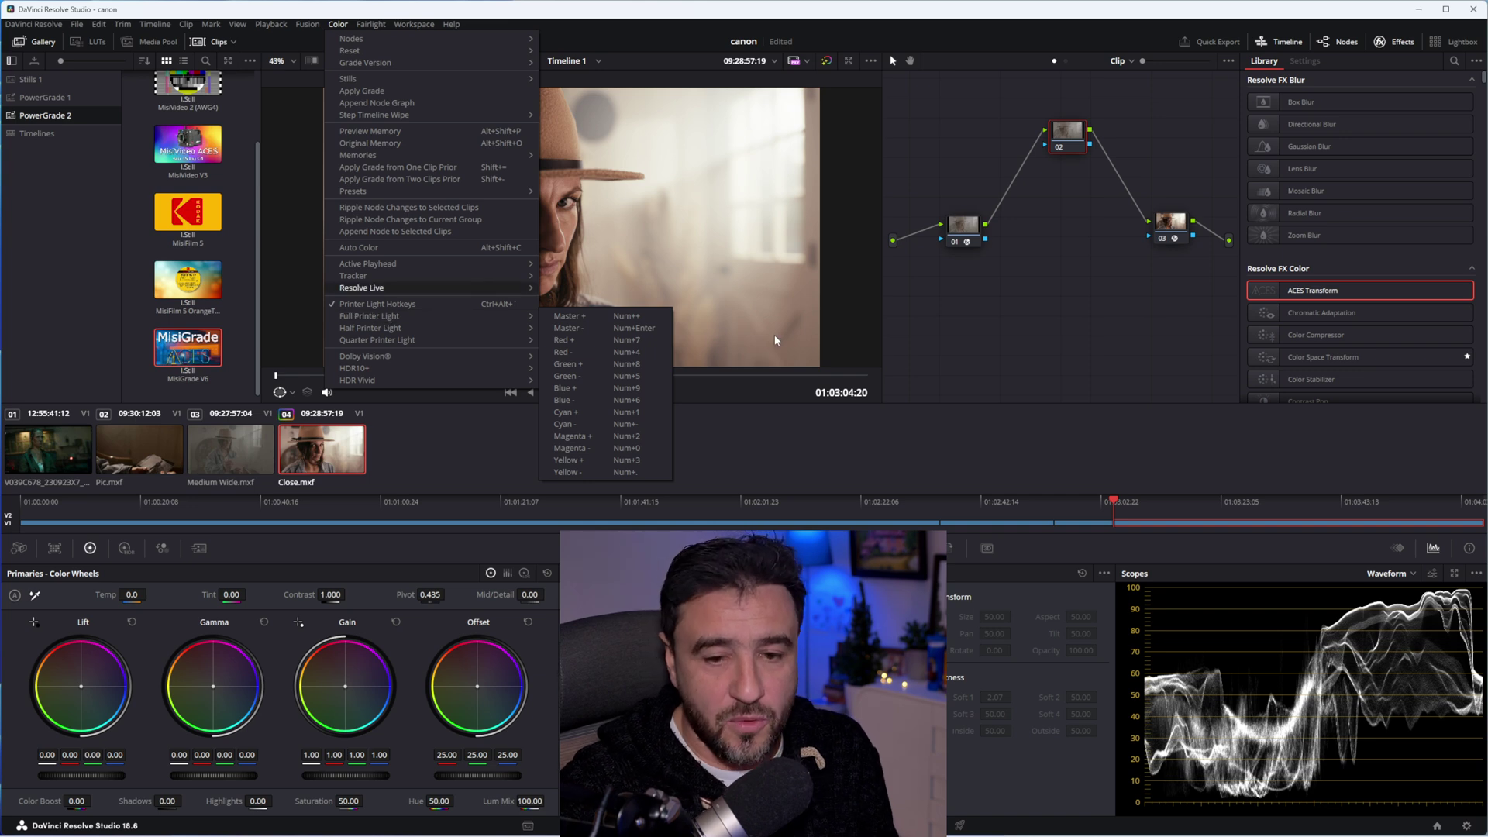
left_click(1074, 341)
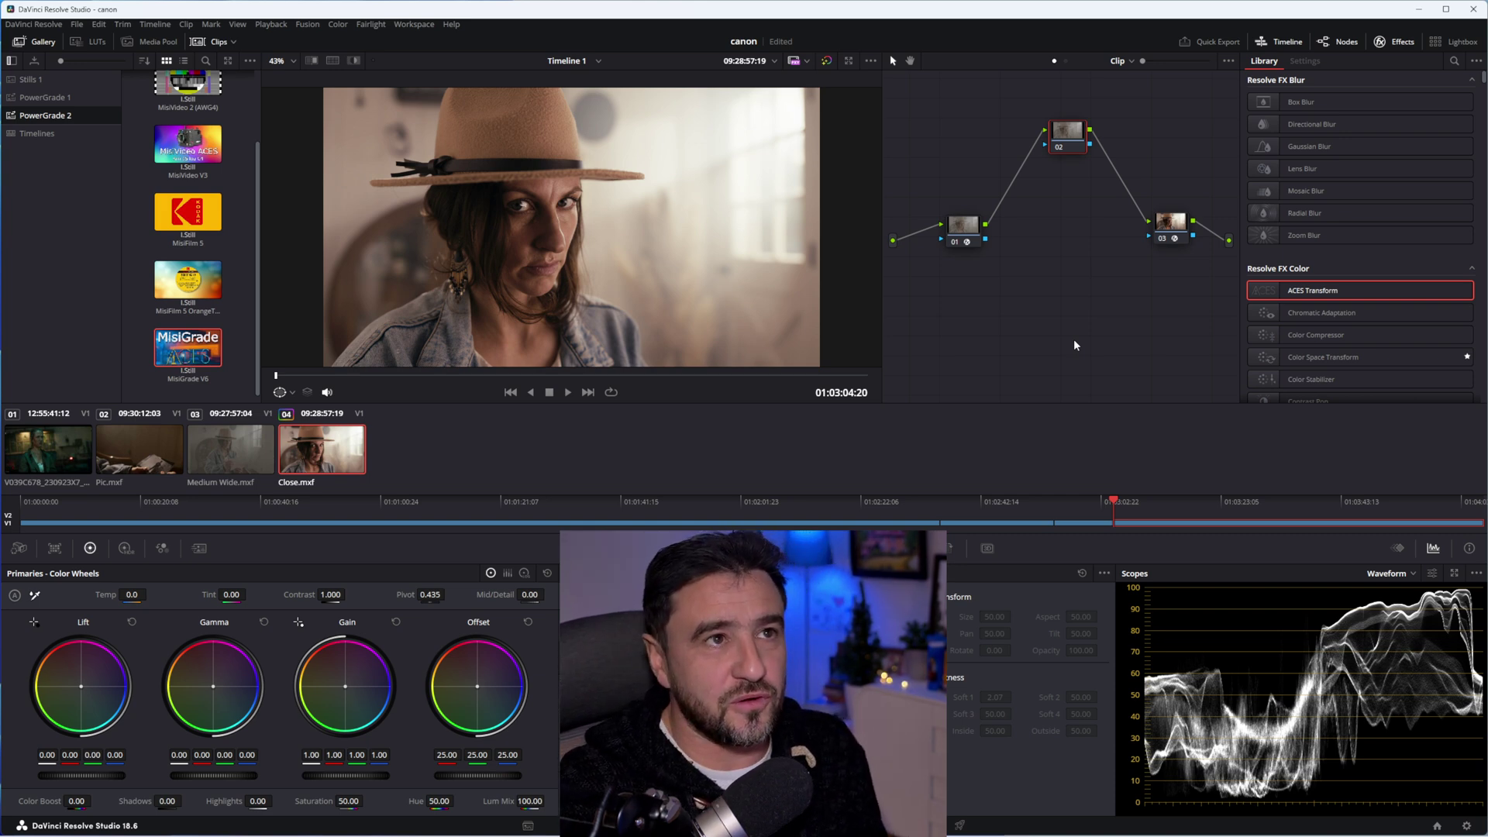
Brighten node 02 with the master printer light, bringing its Offset to 26.00 in red, green and blue.
key("KP_Subtract")
key("KP_Add")
key("KP_Add")
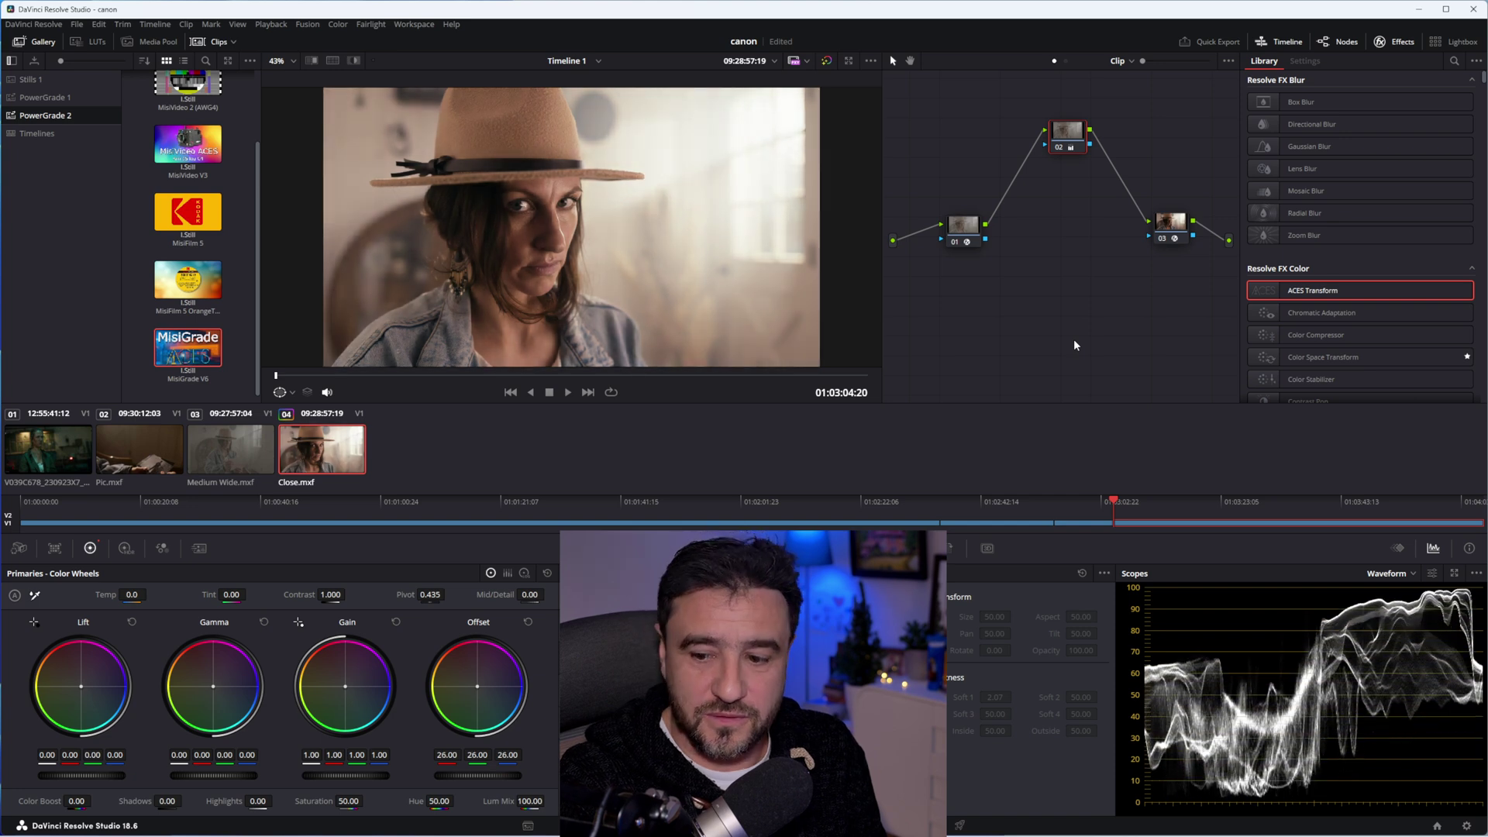
Darken node 02 with the master printer light, bringing its Offset to 10.00 in red, green and blue.
key("KP_Subtract")
key("KP_Subtract")
key("KP_Subtract")
key("KP_Subtract")
key("KP_Subtract")
key("KP_Subtract")
key("KP_Subtract")
key("KP_Subtract")
key("KP_Subtract")
key("KP_Subtract")
key("KP_Subtract")
key("KP_Subtract")
key("KP_Subtract")
key("KP_Subtract")
key("KP_Subtract")
key("KP_Subtract")
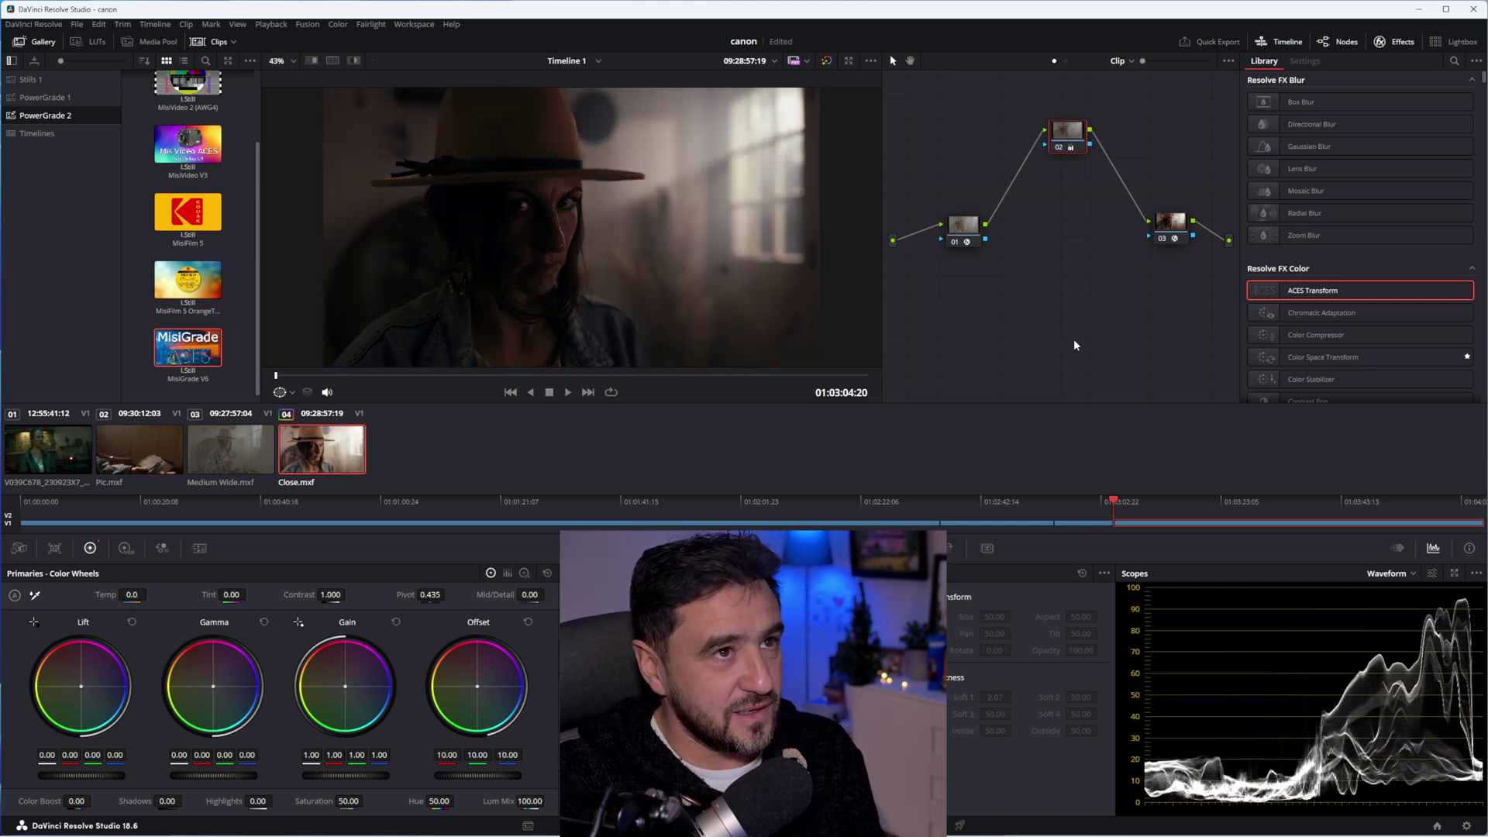
Brighten node 02 with the master printer light until its Offset reaches 40.00 in all three channels.
key("KP_Add")
key("KP_Add")
key("KP_Add")
key("KP_Add")
key("KP_Add")
key("KP_Add")
key("KP_Add")
key("KP_Add")
key("KP_Add")
key("KP_Add")
key("KP_Add")
key("KP_Add")
key("KP_Add")
key("KP_Add")
key("KP_Add")
key("KP_Add")
key("KP_Add")
key("KP_Add")
key("KP_Add")
key("KP_Add")
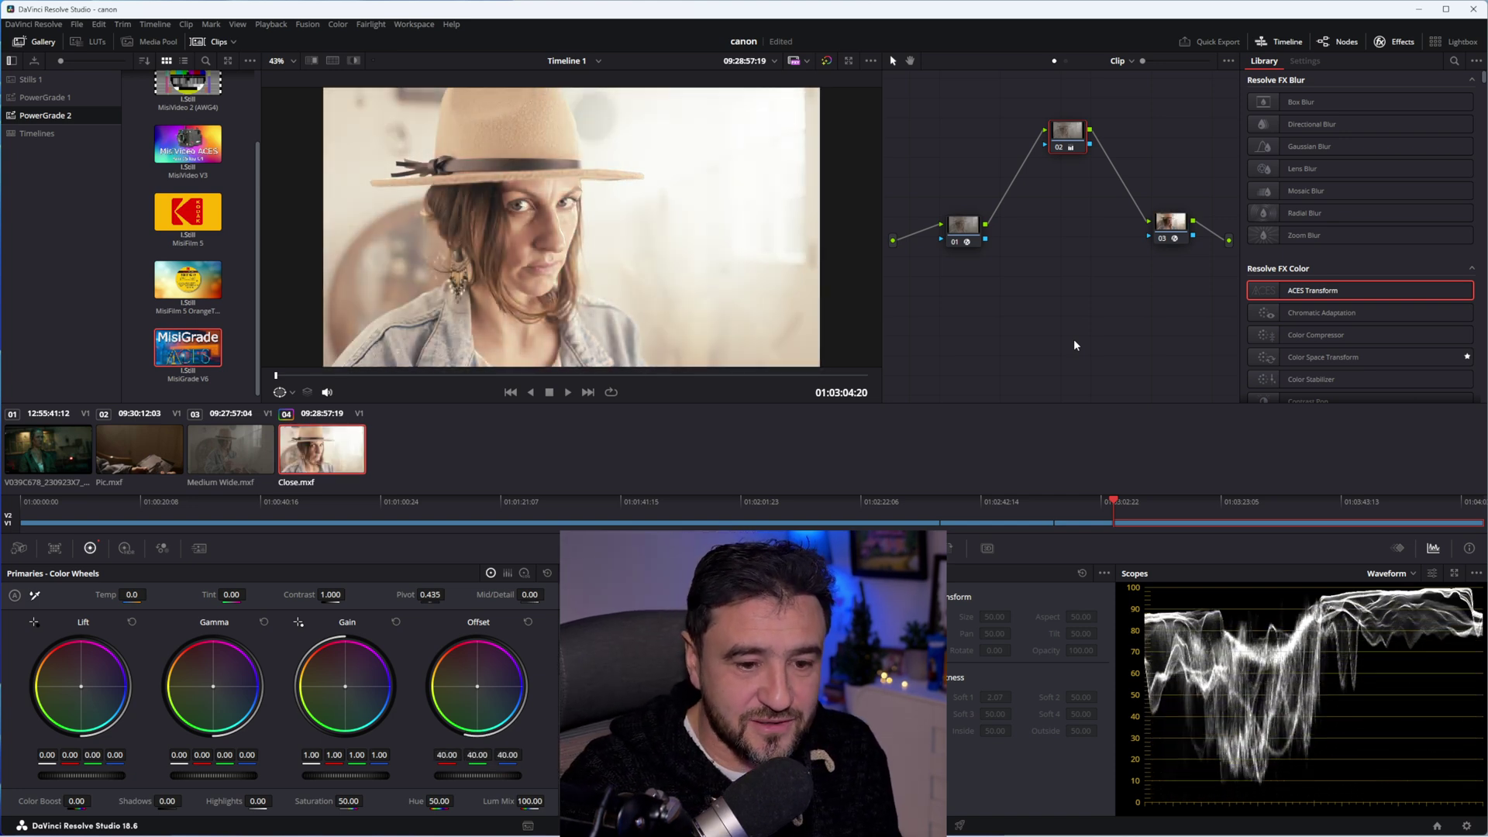
Lower the exposure of node 02 with the master printer light to an Offset of 19.00 in every channel.
key("KP_Subtract")
key("KP_Subtract")
key("KP_Subtract")
key("KP_Subtract")
key("KP_Subtract")
key("KP_Subtract")
key("KP_Subtract")
key("KP_Subtract")
key("KP_Subtract")
key("KP_Subtract")
key("KP_Subtract")
key("KP_Subtract")
key("KP_Subtract")
key("KP_Subtract")
key("KP_Subtract")
key("KP_Subtract")
key("KP_Subtract")
key("KP_Subtract")
key("KP_Subtract")
key("KP_Subtract")
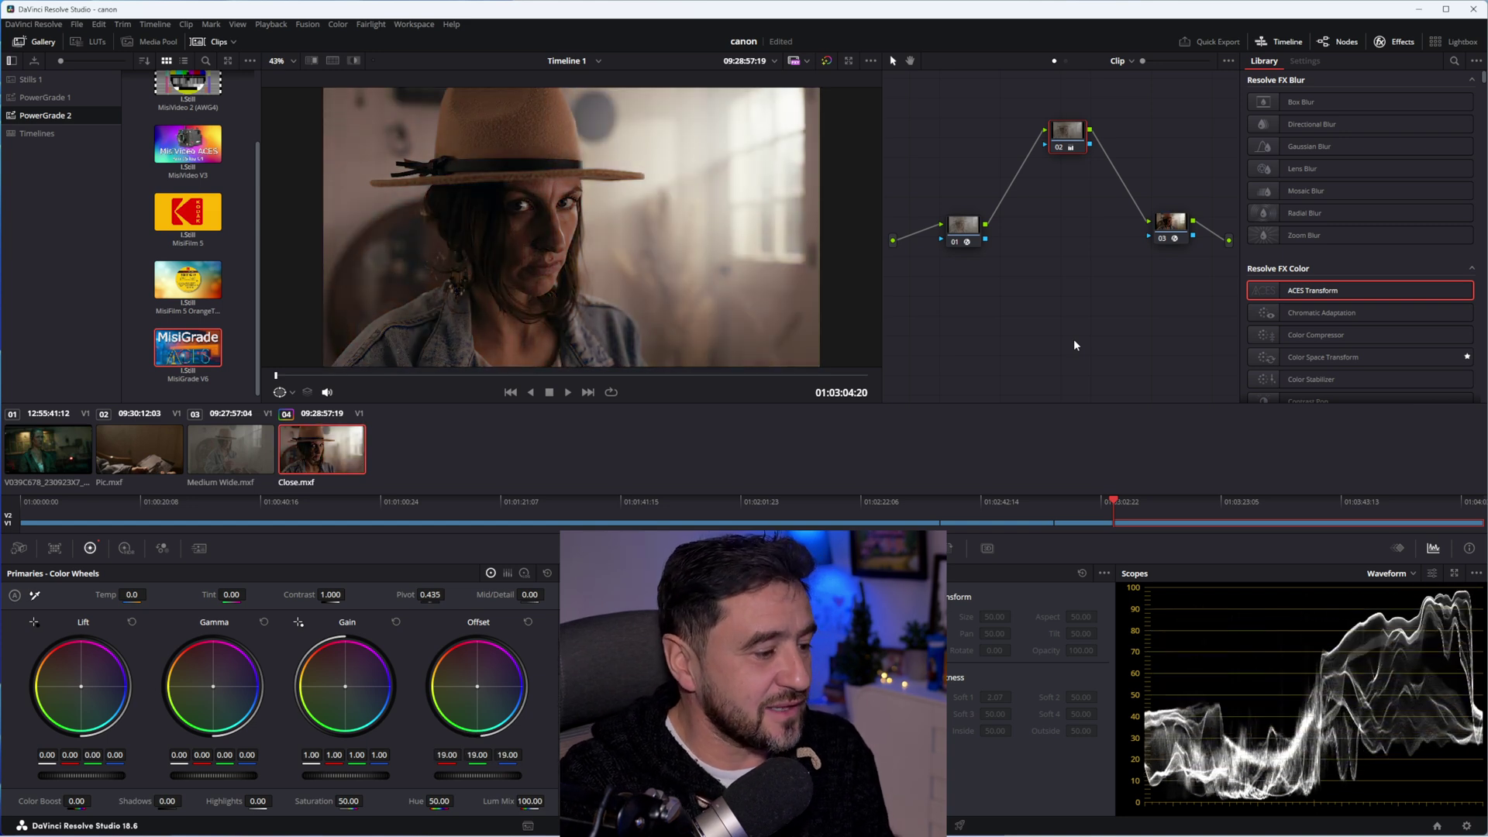
Swing node 02's master printer light up and back down, bringing the Offset to 15.00 in red, green and blue.
key("KP_Add")
key("KP_Add")
key("KP_Add")
key("KP_Add")
key("KP_Add")
key("KP_Add")
key("KP_Add")
key("KP_Add")
key("KP_Add")
key("KP_Add")
key("KP_Add")
key("KP_Add")
key("KP_Add")
key("KP_Add")
key("KP_Add")
key("KP_Add")
key("KP_Add")
key("KP_Add")
key("KP_Add")
key("KP_Add")
key("KP_Subtract")
key("KP_Subtract")
key("KP_Subtract")
key("KP_Subtract")
key("KP_Subtract")
key("KP_Subtract")
key("KP_Subtract")
key("KP_Subtract")
key("KP_Subtract")
key("KP_Subtract")
key("KP_Subtract")
key("KP_Subtract")
key("KP_Subtract")
key("KP_Subtract")
key("KP_Subtract")
key("KP_Subtract")
key("KP_Subtract")
key("KP_Subtract")
key("KP_Subtract")
key("KP_Subtract")
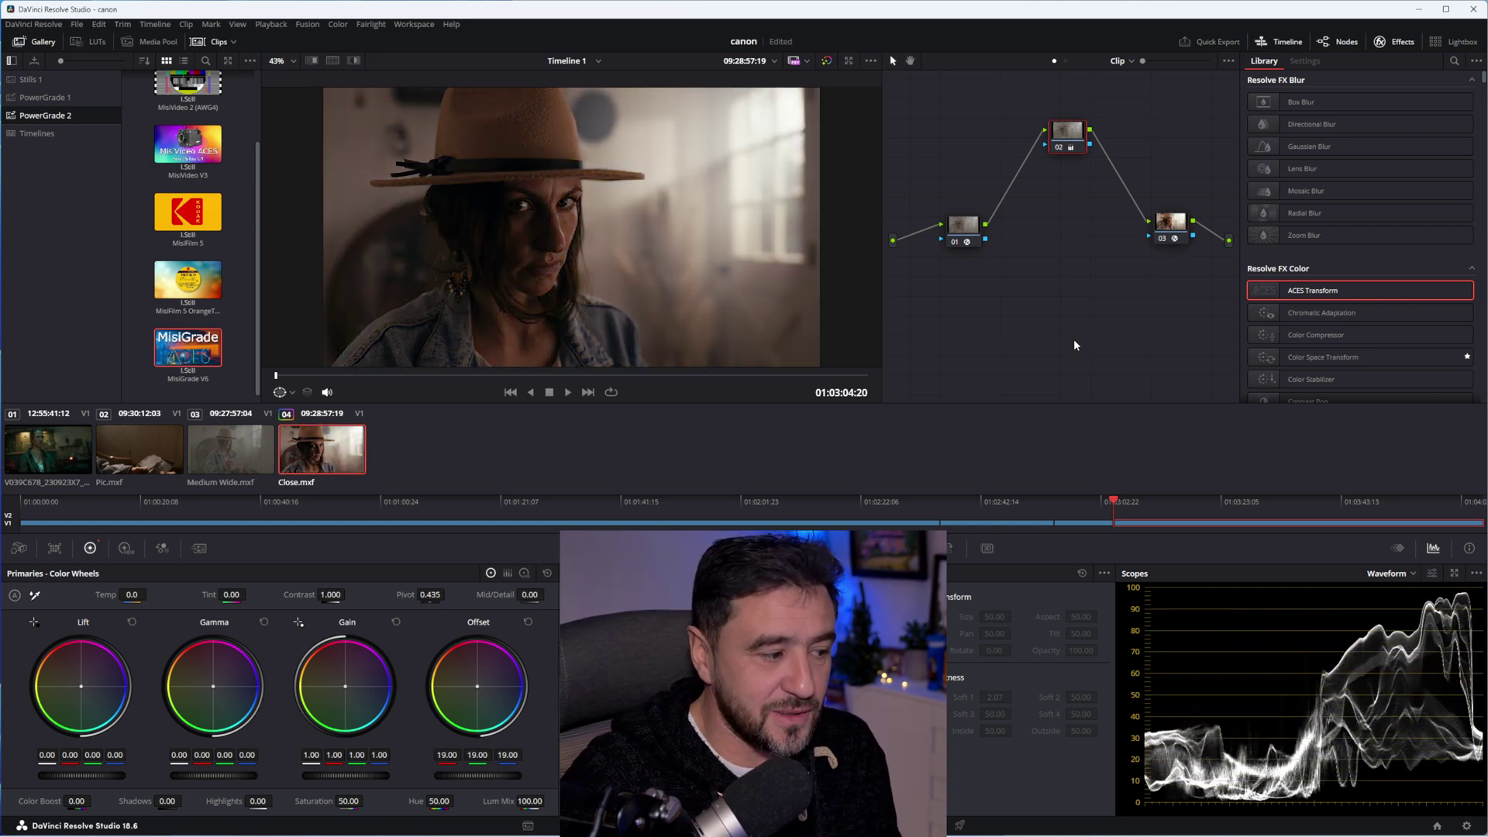
key("KP_Subtract")
key("KP_Subtract")
key("KP_Subtract")
key("KP_Subtract")
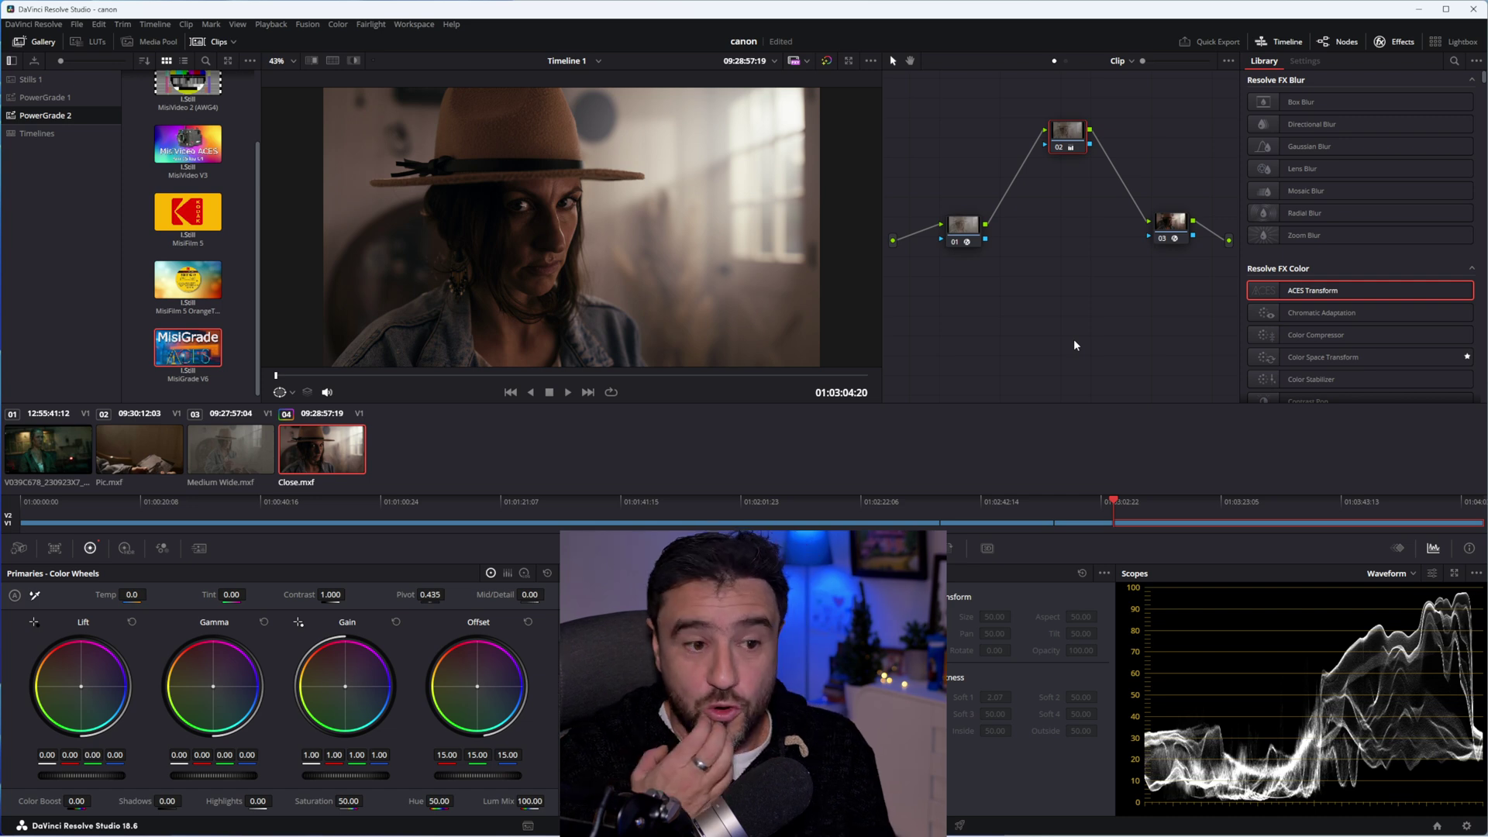
Raise node 02 with the master printer light and shift it toward cyan, giving Offset values of 19.00 red, 21.00 green and 21.00 blue.
key("KP_Add")
key("KP_Add")
key("KP_Add")
key("KP_Add")
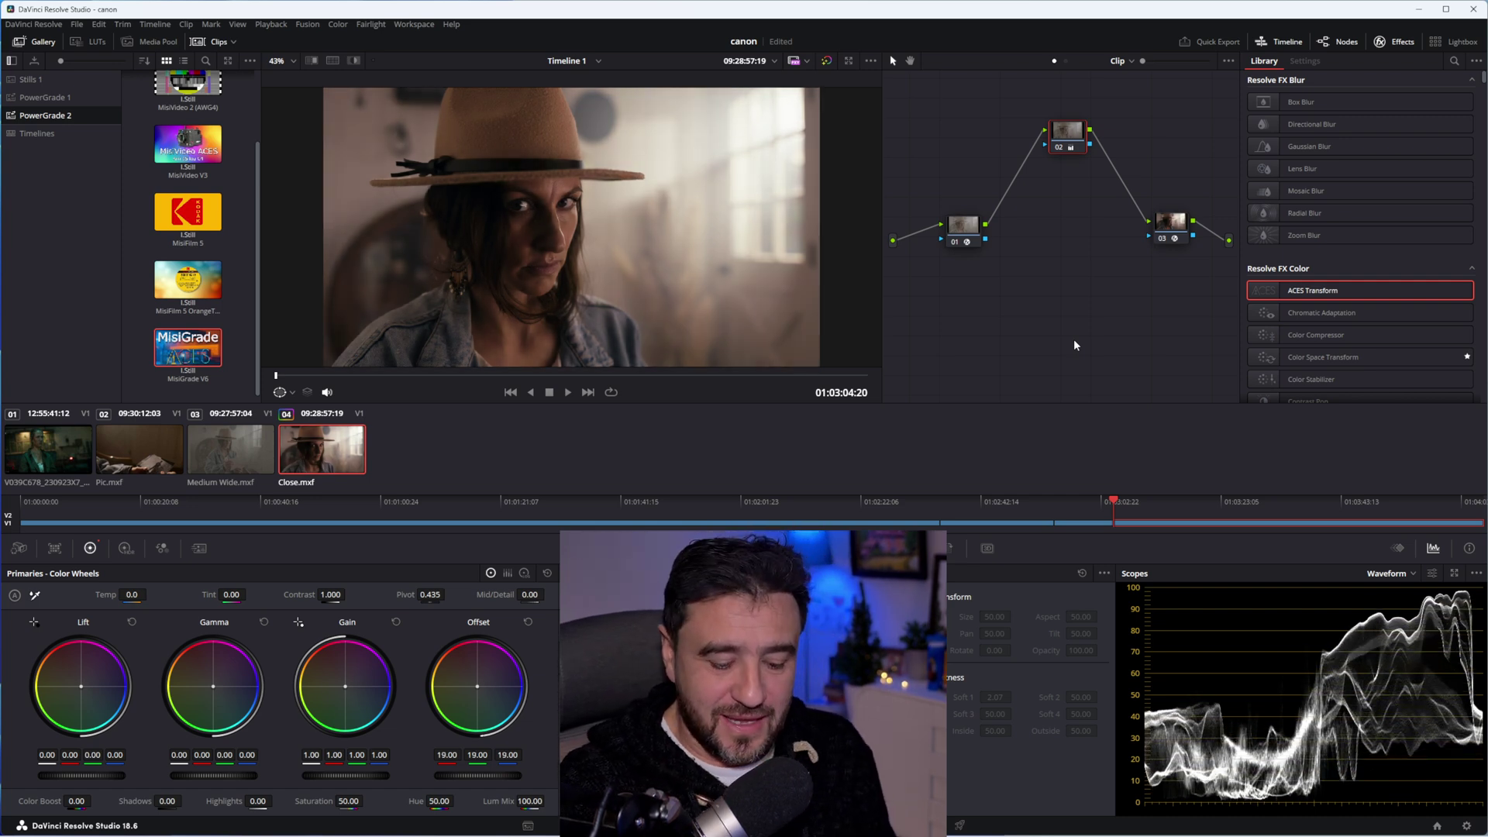
key("KP_Subtract")
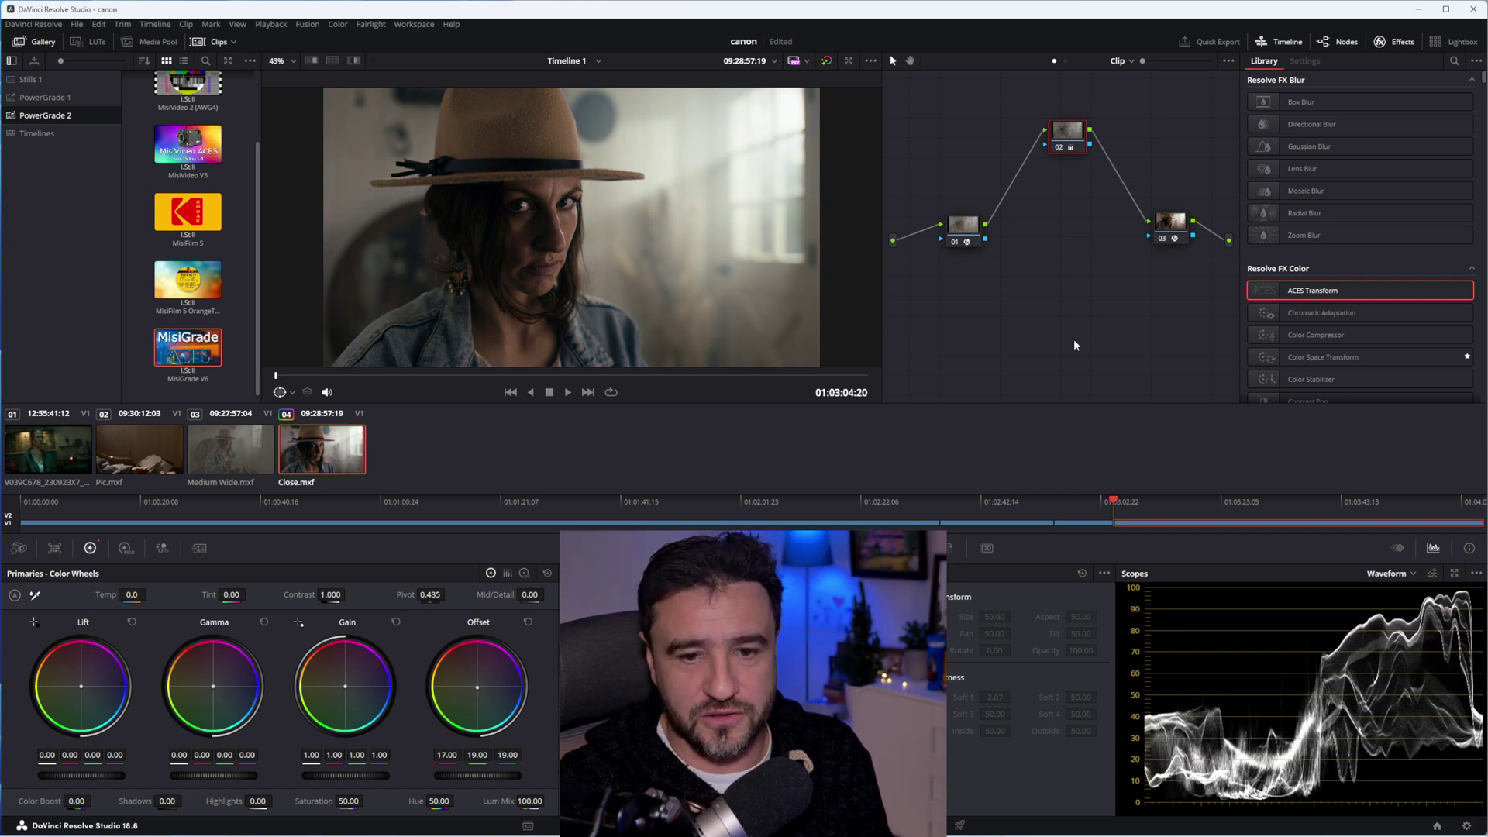
key("KP_Add")
key("KP_Add")
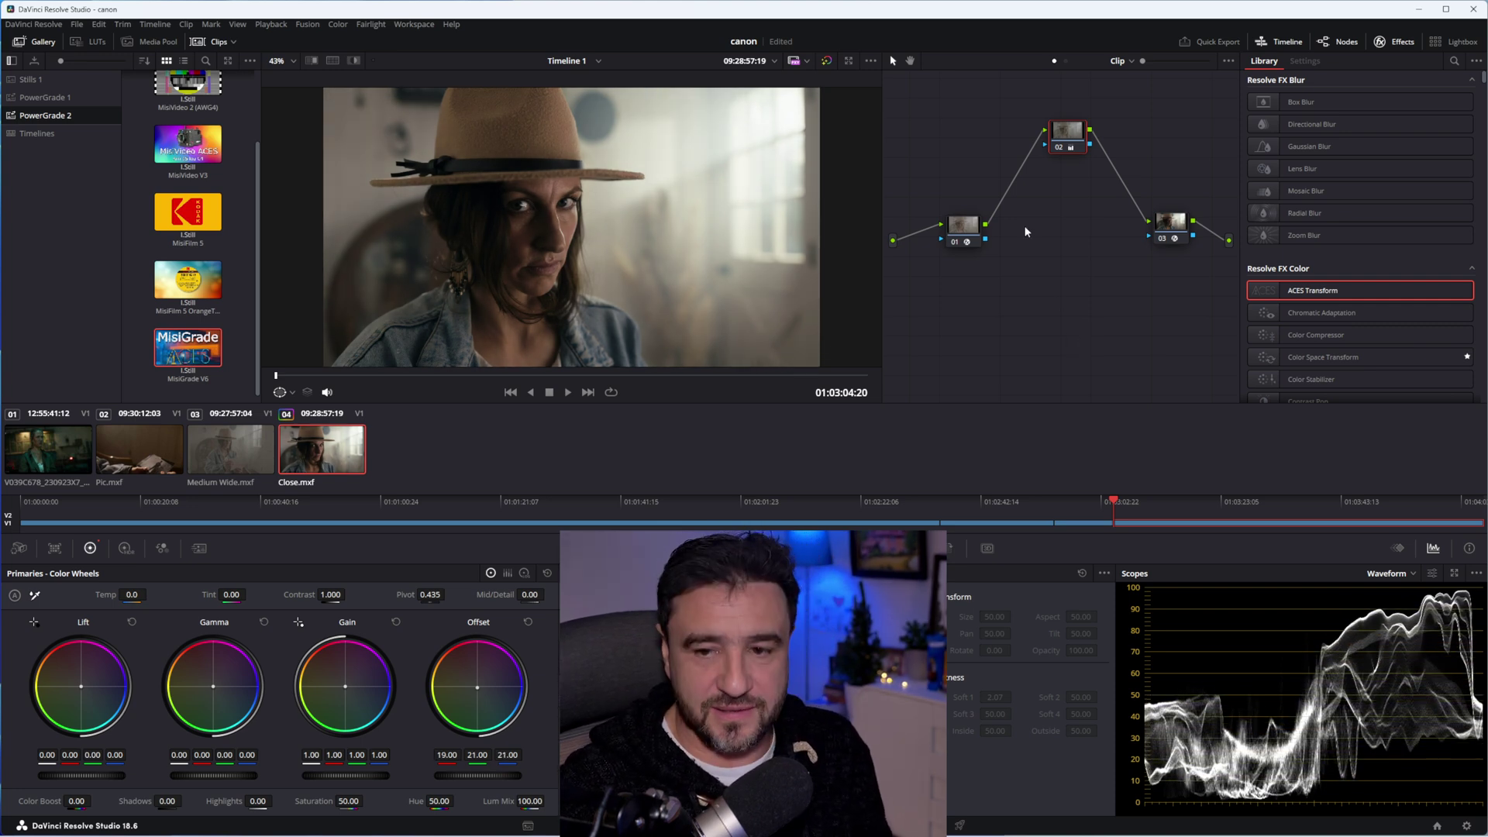
Select the first clip on the timeline and copy the whole grade of Close.mxf onto it.
right_click(1016, 299)
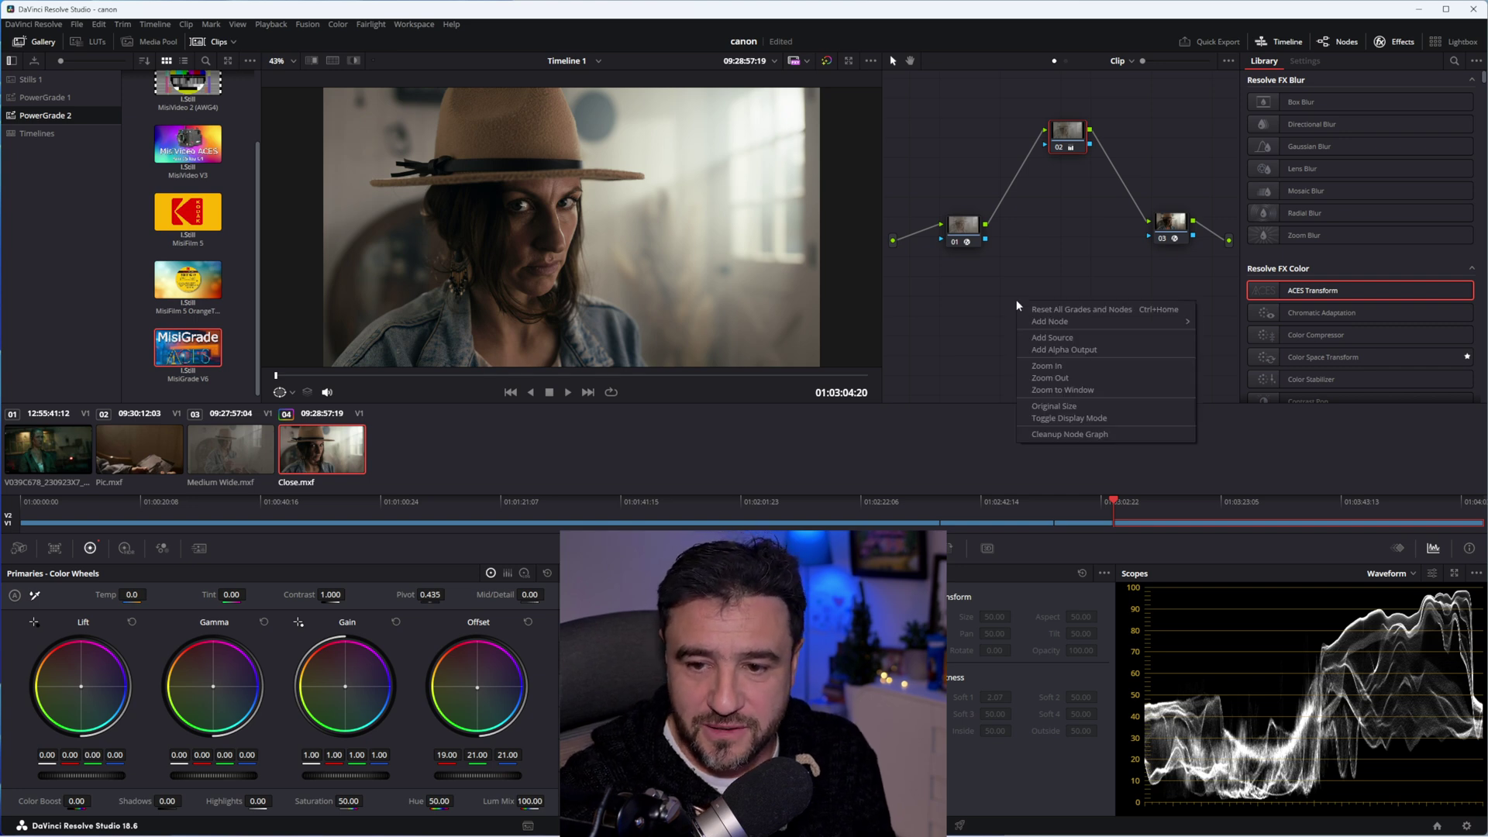
left_click(975, 305)
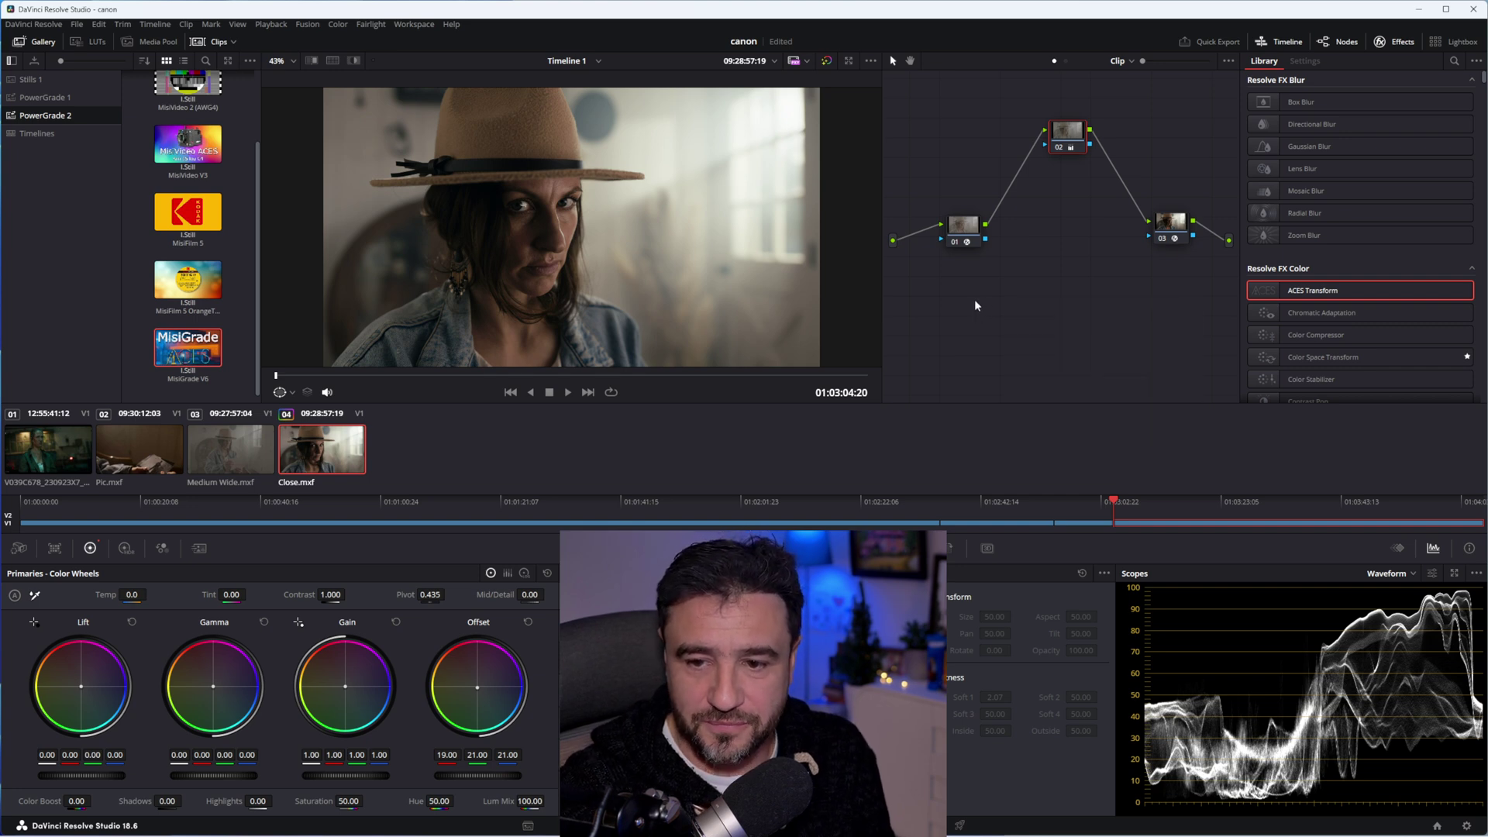
left_click(60, 465)
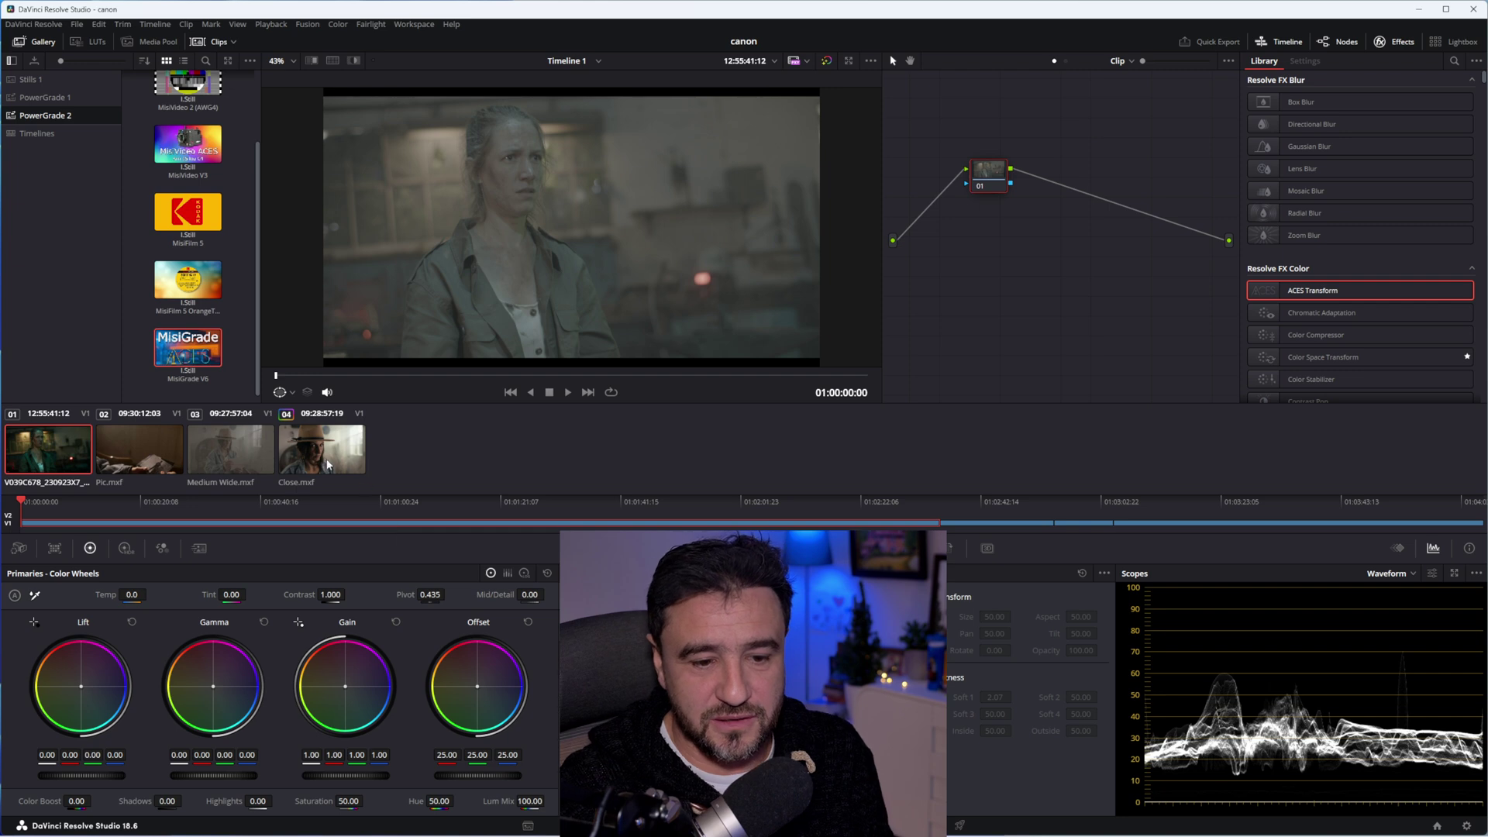
middle_click(318, 451)
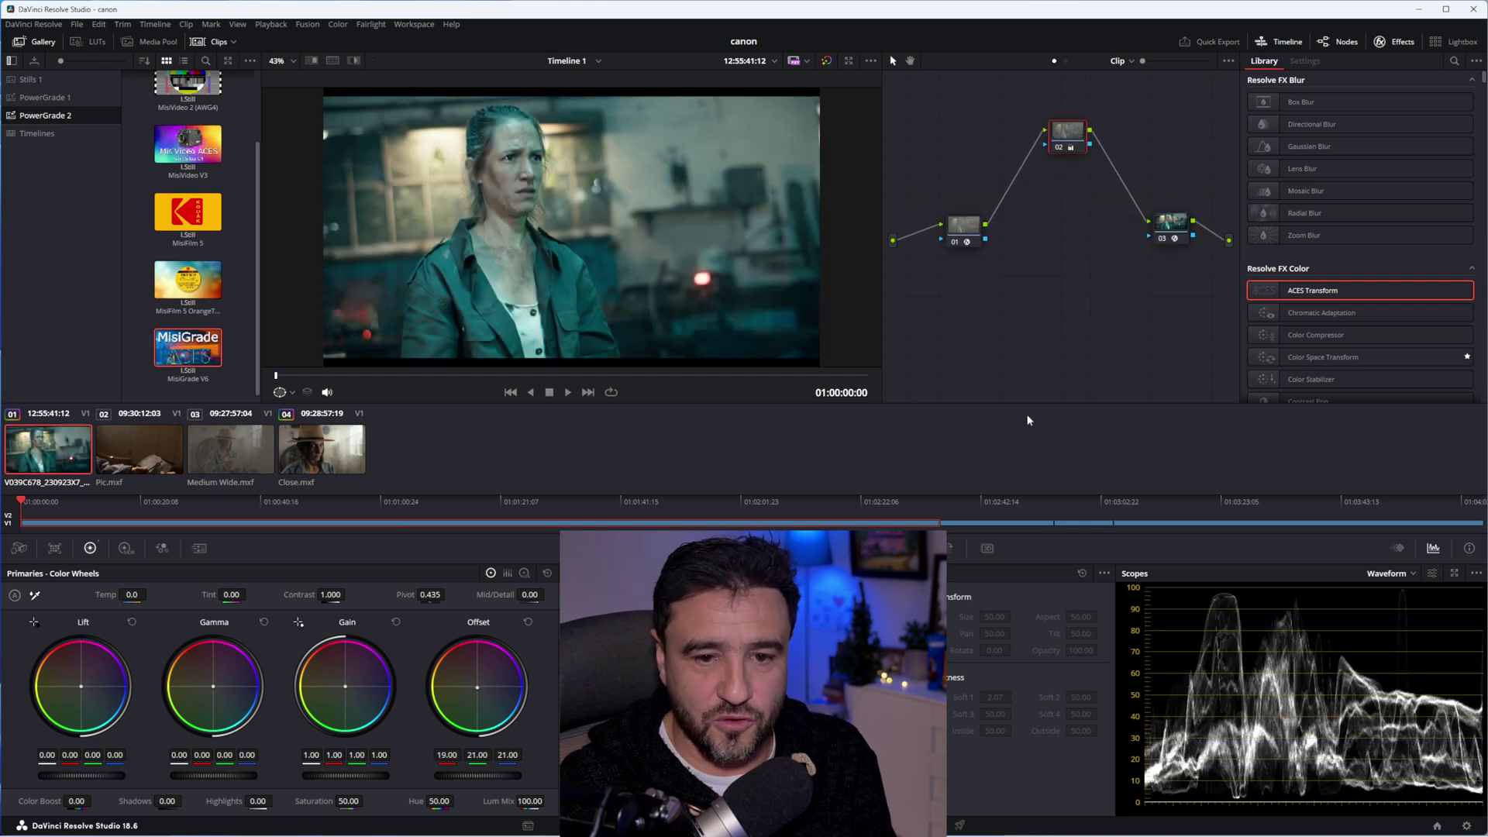
Set the ACES Transform input on node 01 of the first clip to Canon C70 Canon Log 2 Daylight Cinema.
left_click(968, 237)
left_click(1387, 130)
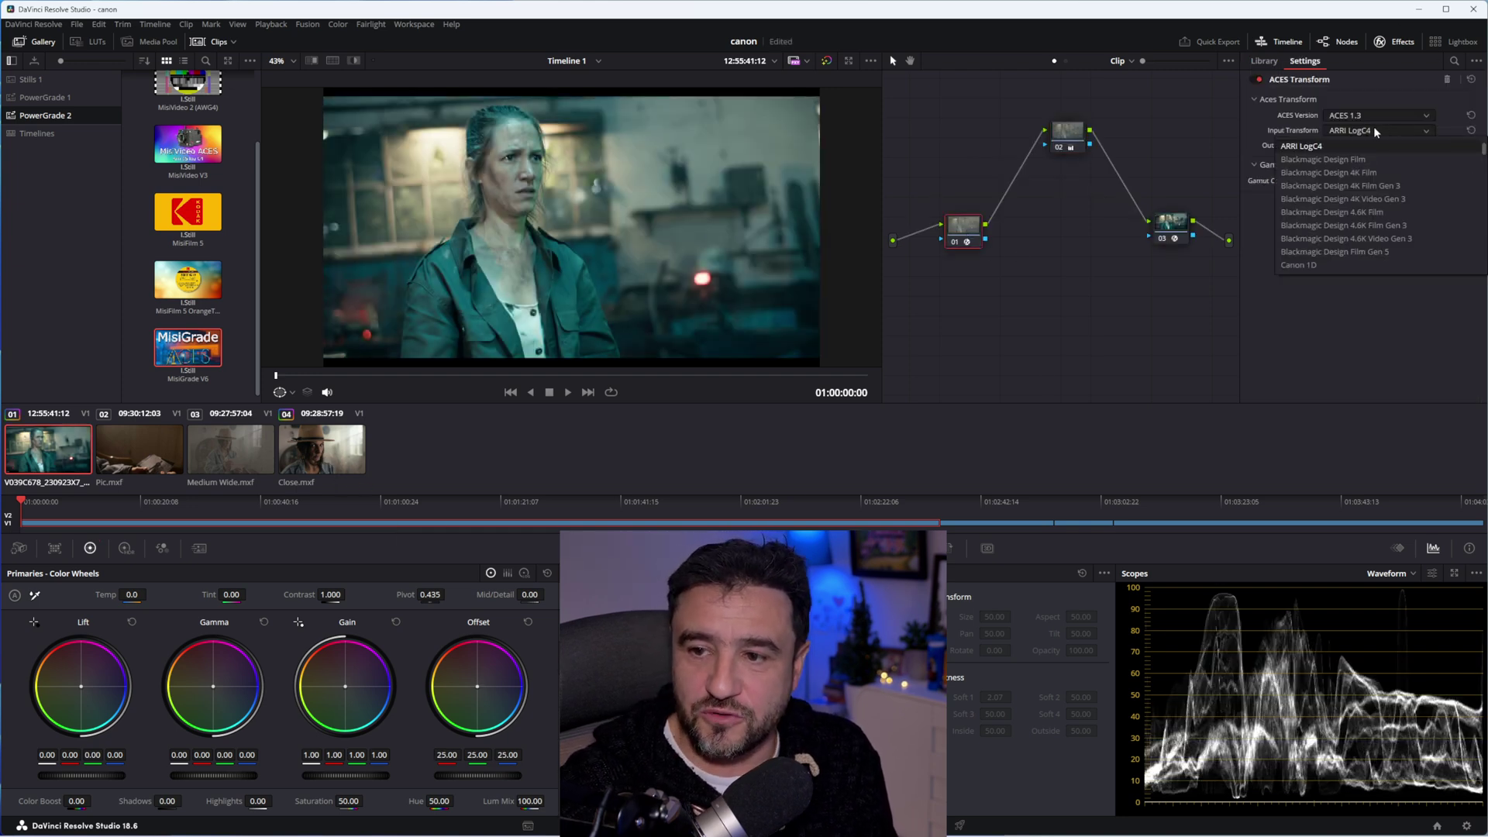
scroll(1366, 198, "down", 5)
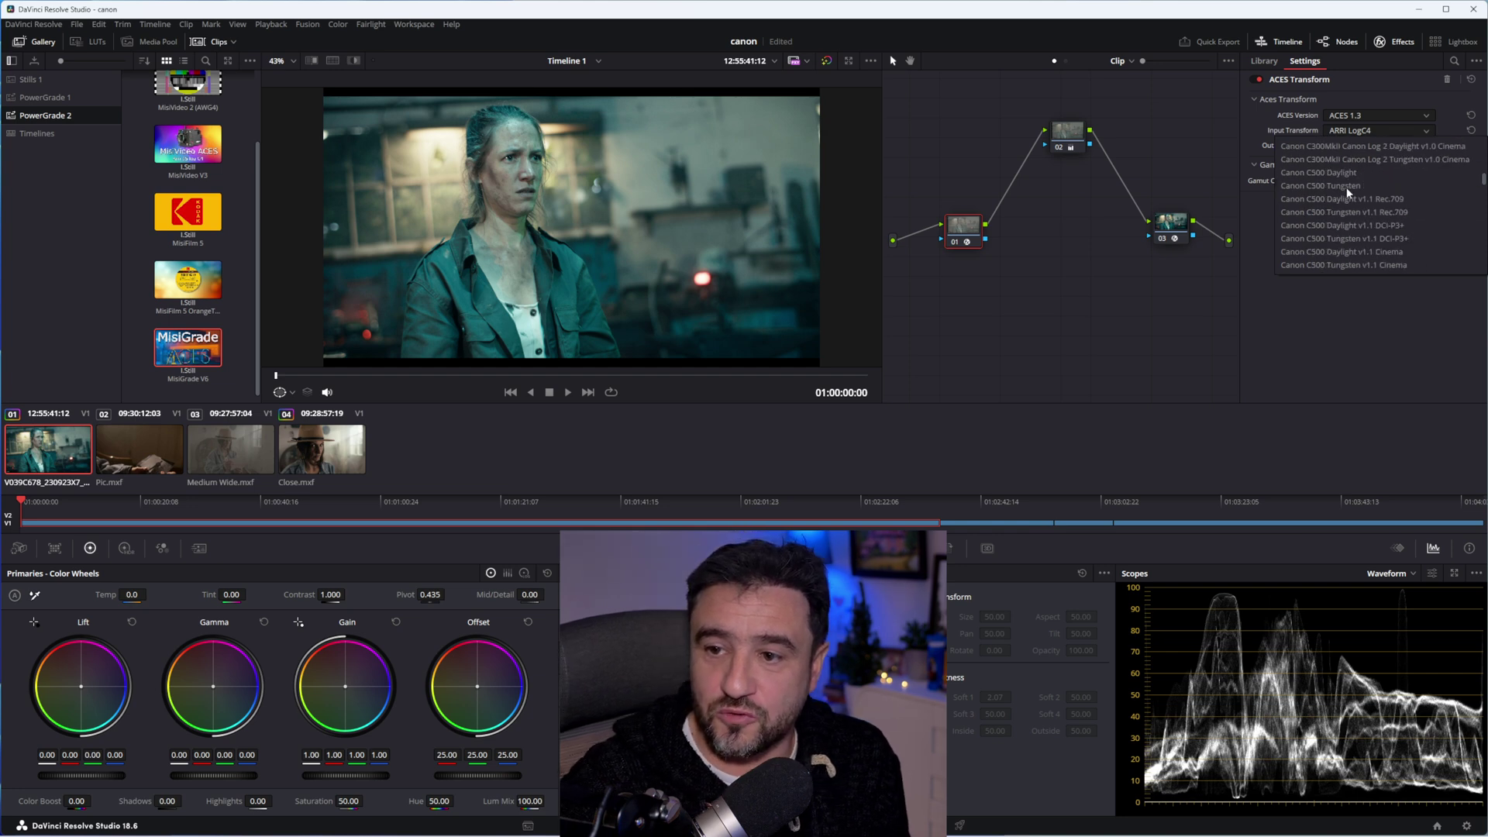
scroll(1368, 216, "down", 8)
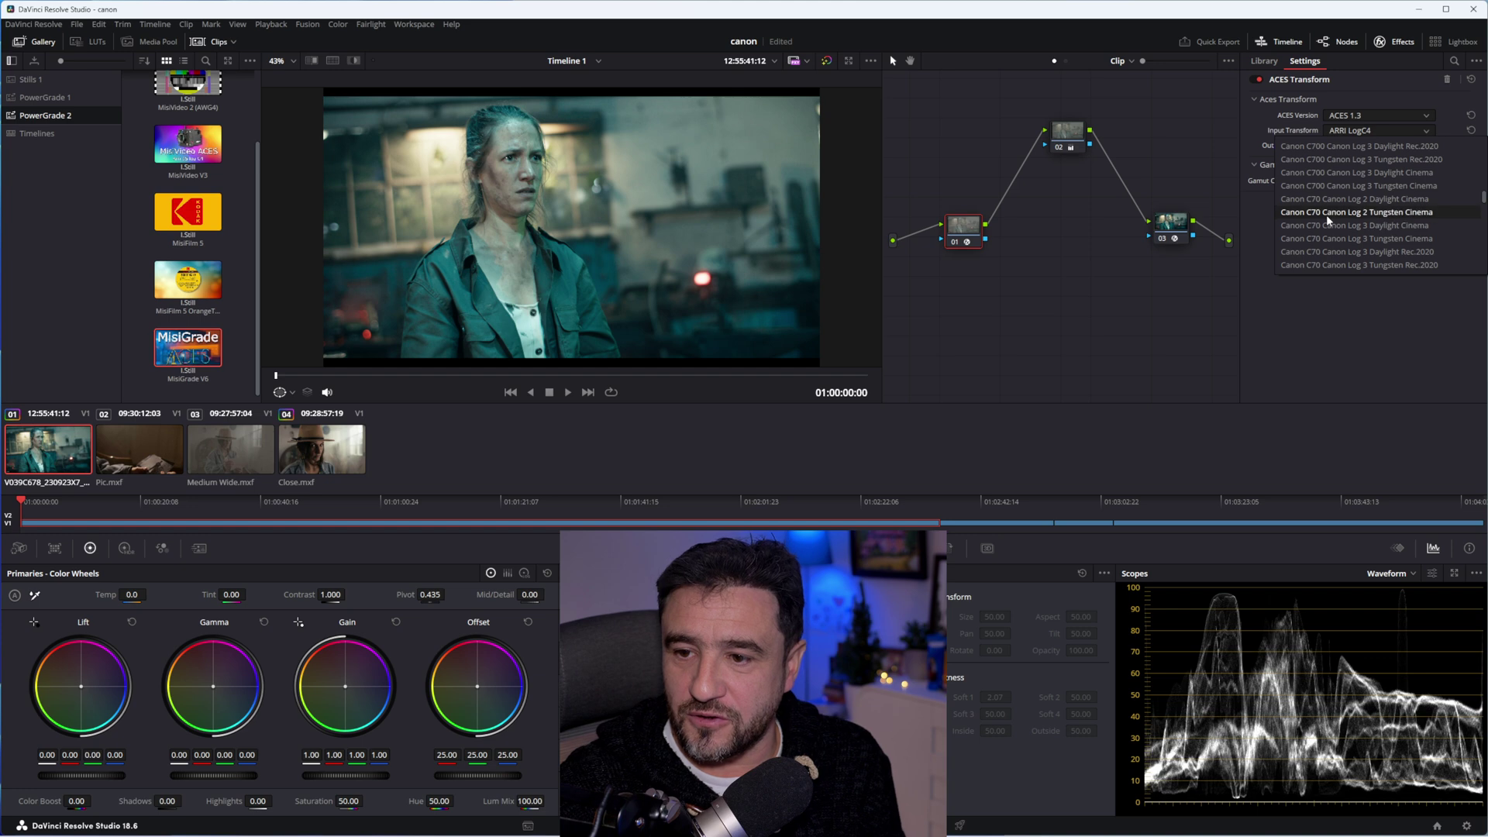
left_click(1334, 201)
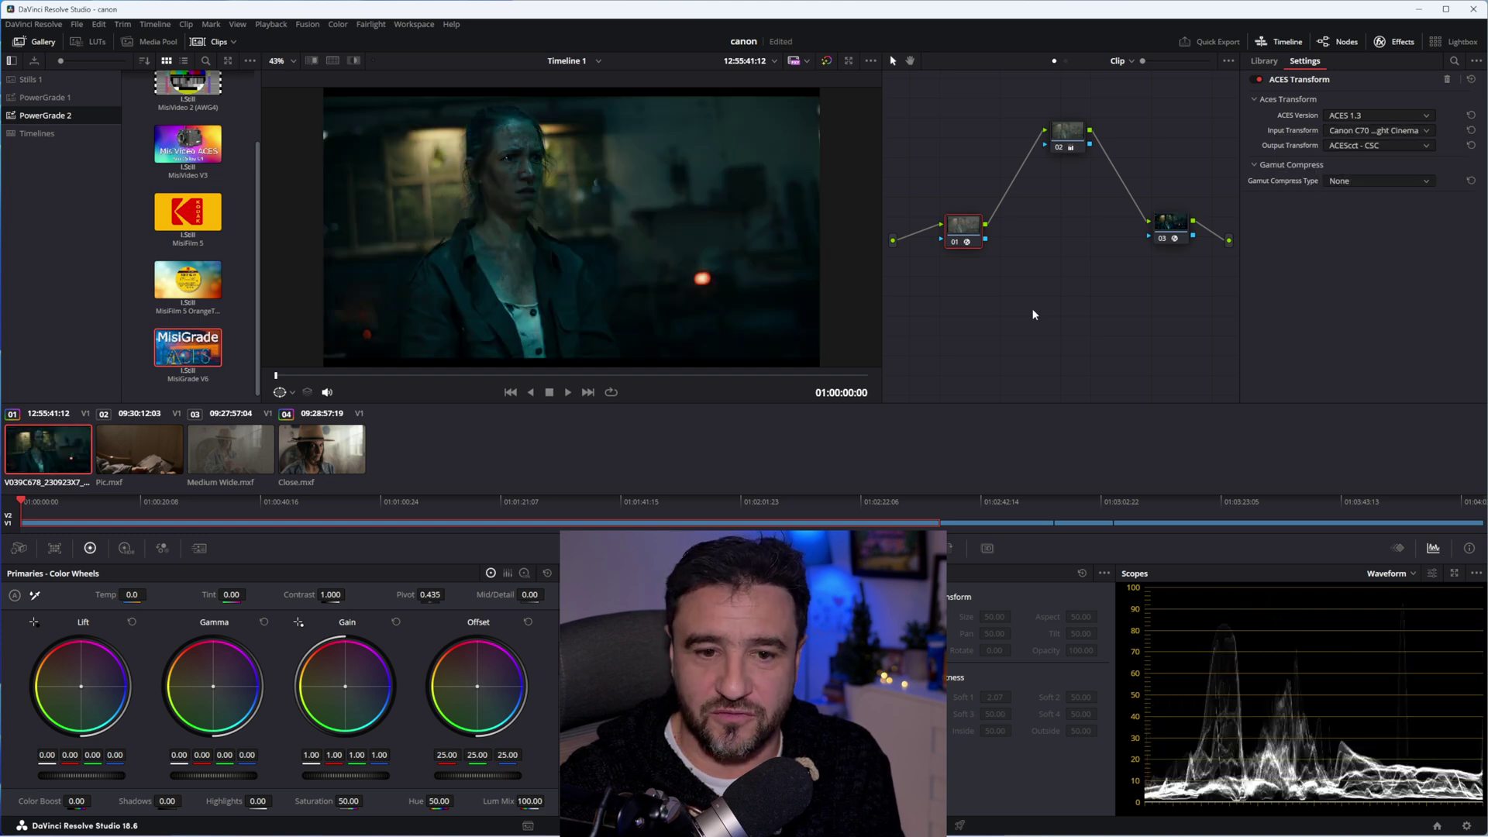
Select node 02 and warm it with the printer lights to Offset values of 32.00 red, 28.00 green and 22.00 blue.
left_click(1068, 132)
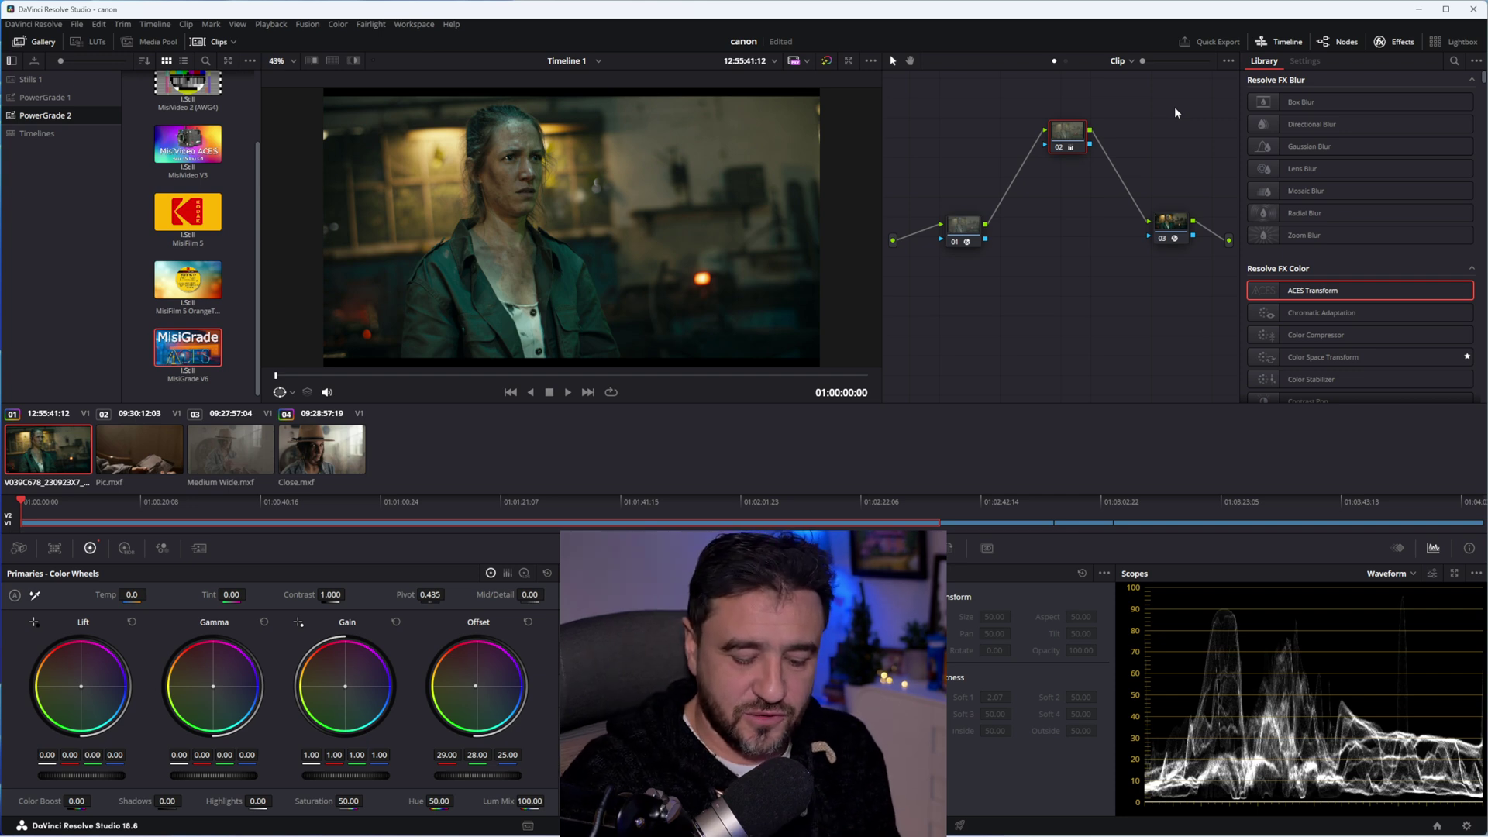
key("KP_7")
key("KP_7")
key("KP_7")
key("KP_6")
key("KP_6")
key("KP_6")
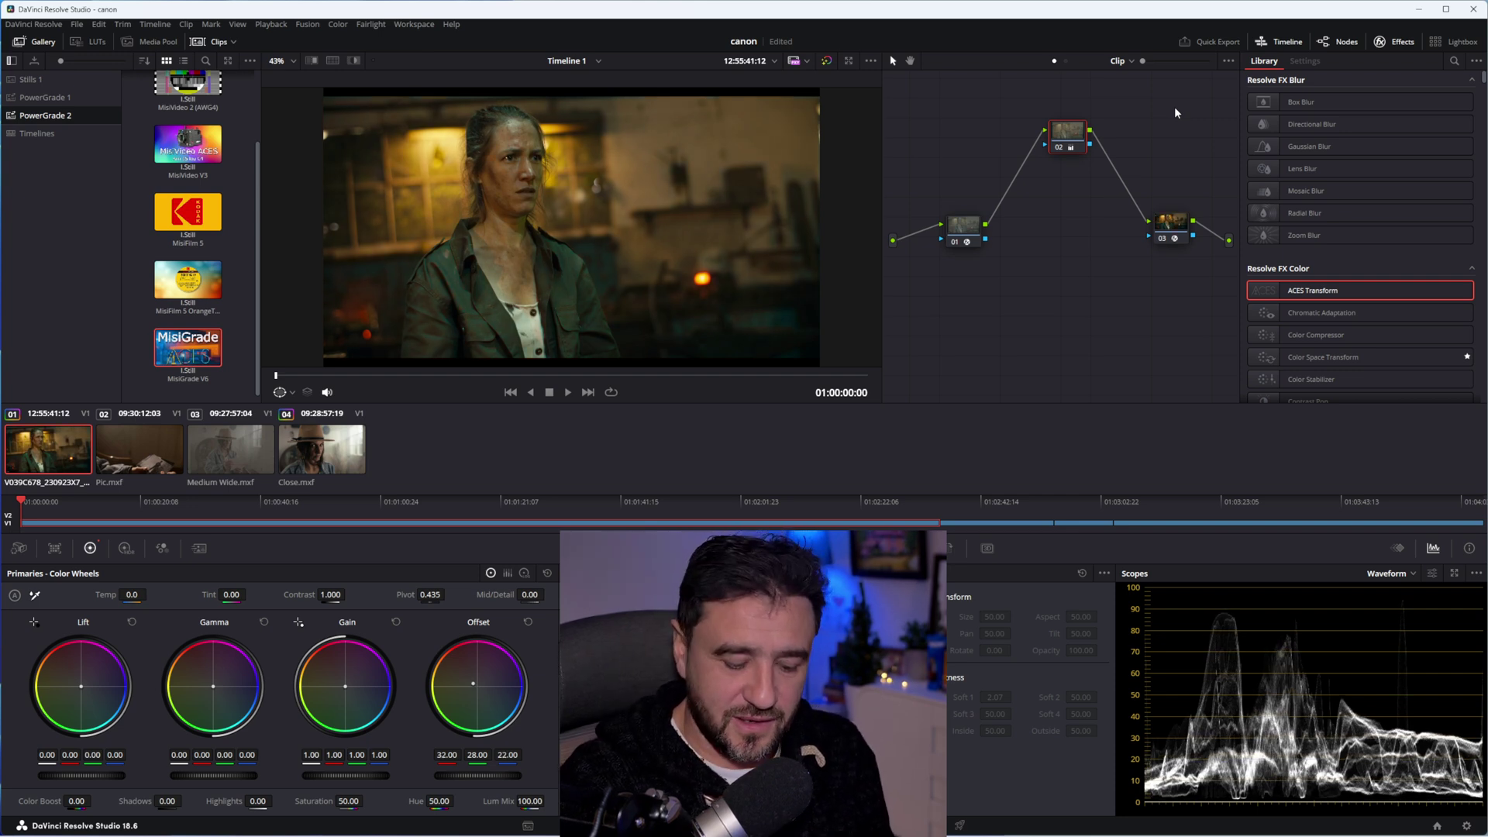
Reduce the warm shift on node 02 with the printer lights to Offset values of 29.00 red, 28.00 green and 25.00 blue.
key("KP_4")
key("KP_4")
key("KP_4")
key("KP_9")
key("KP_9")
key("KP_9")
key("KP_7")
key("KP_7")
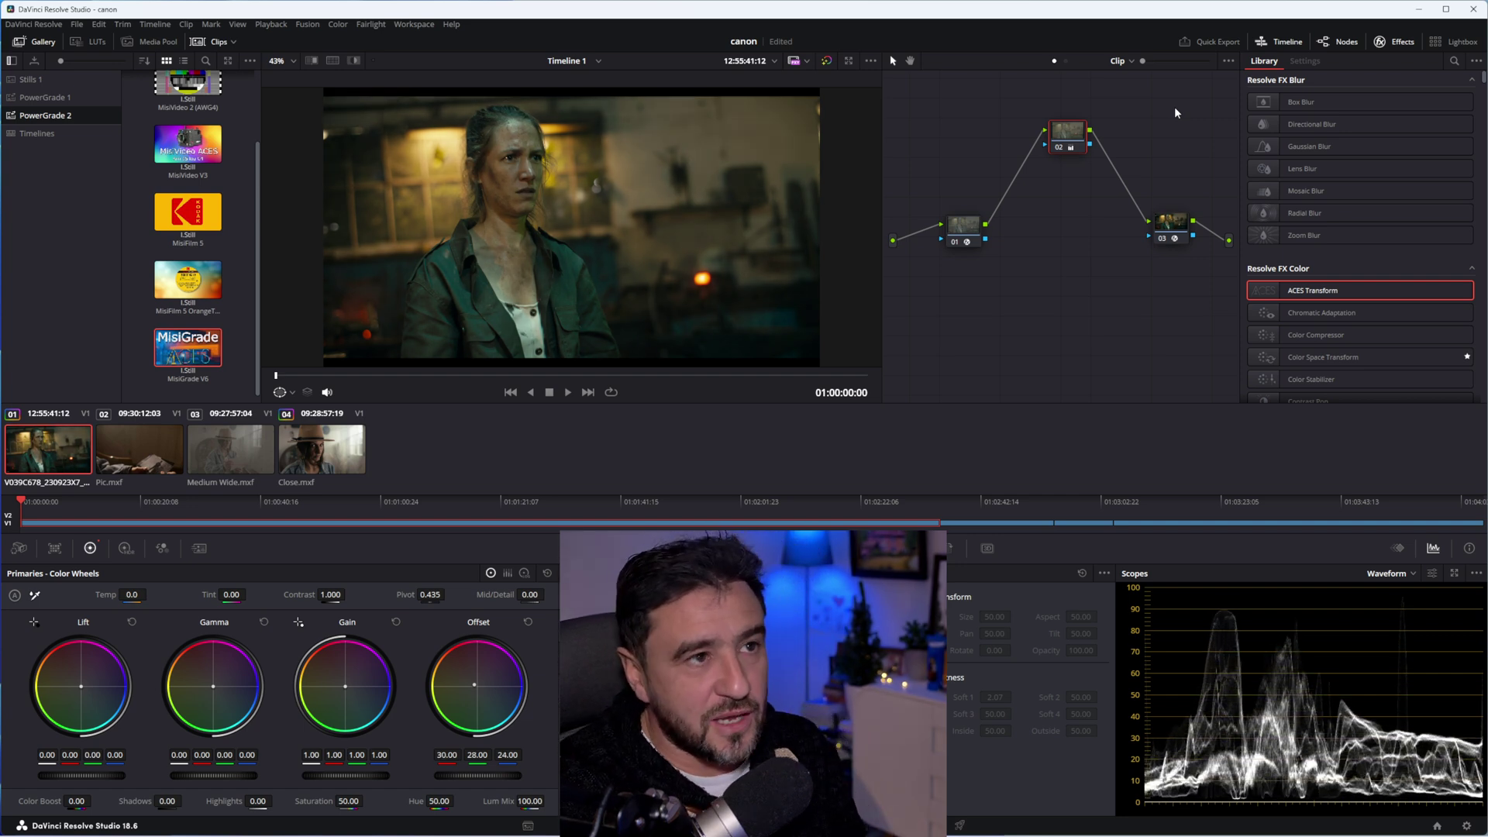
key("KP_3")
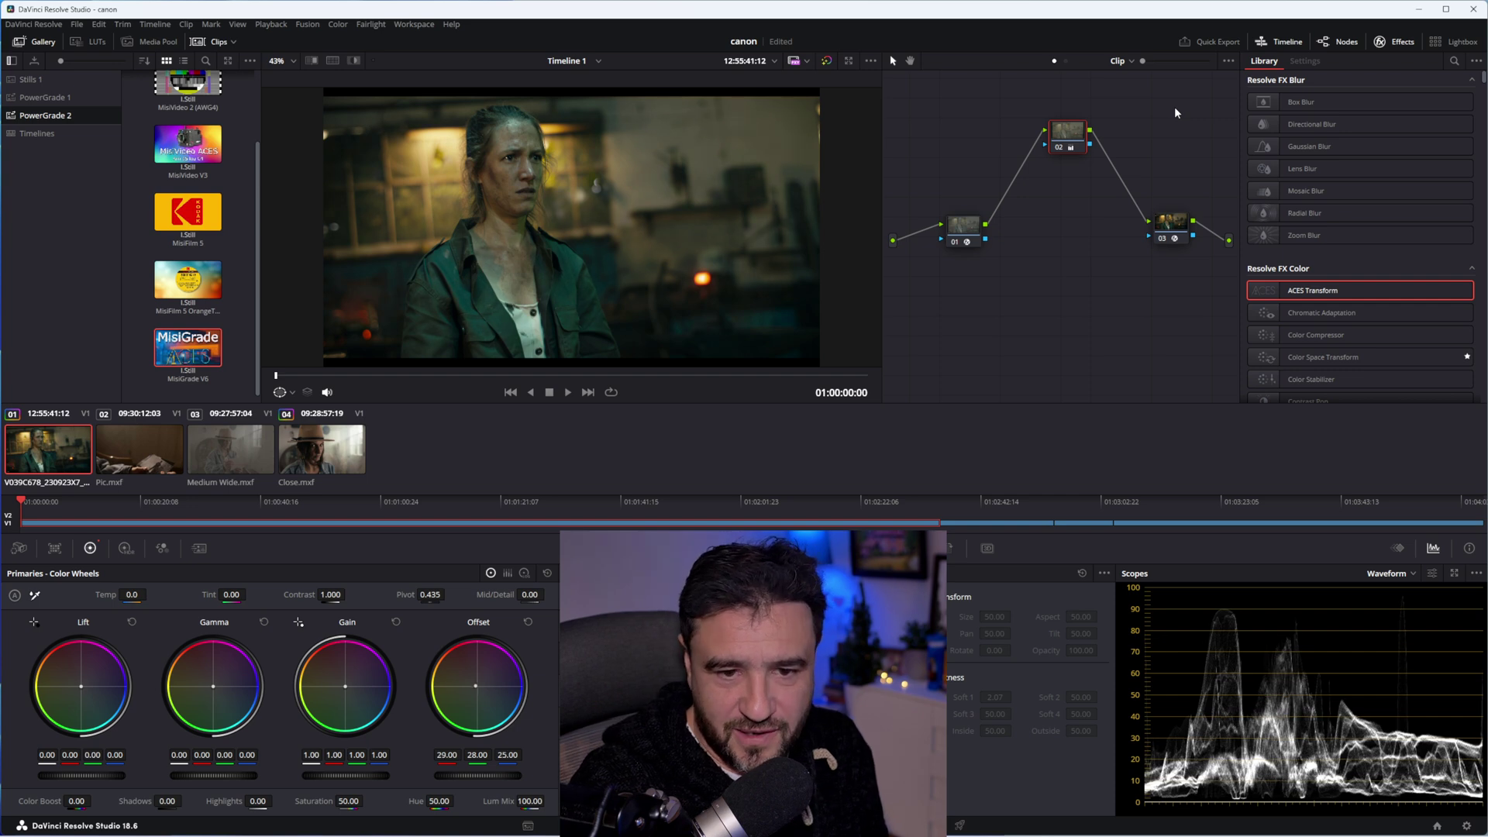
Reset all grades and nodes on the first clip and on Close.mxf, leaving Close.mxf selected.
left_click_drag(1074, 135, 1069, 140)
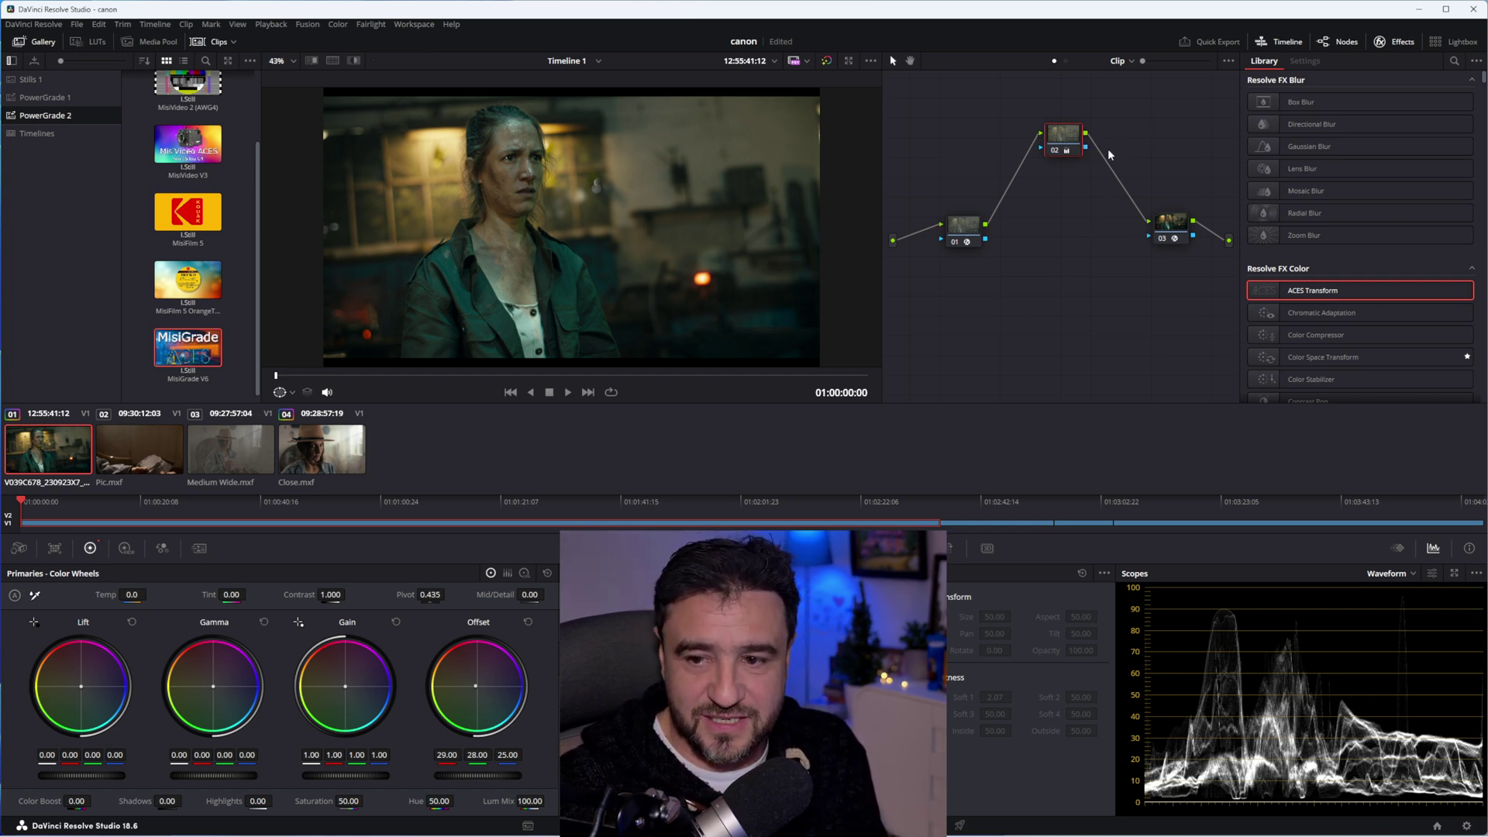
left_click_drag(1058, 145, 1047, 152)
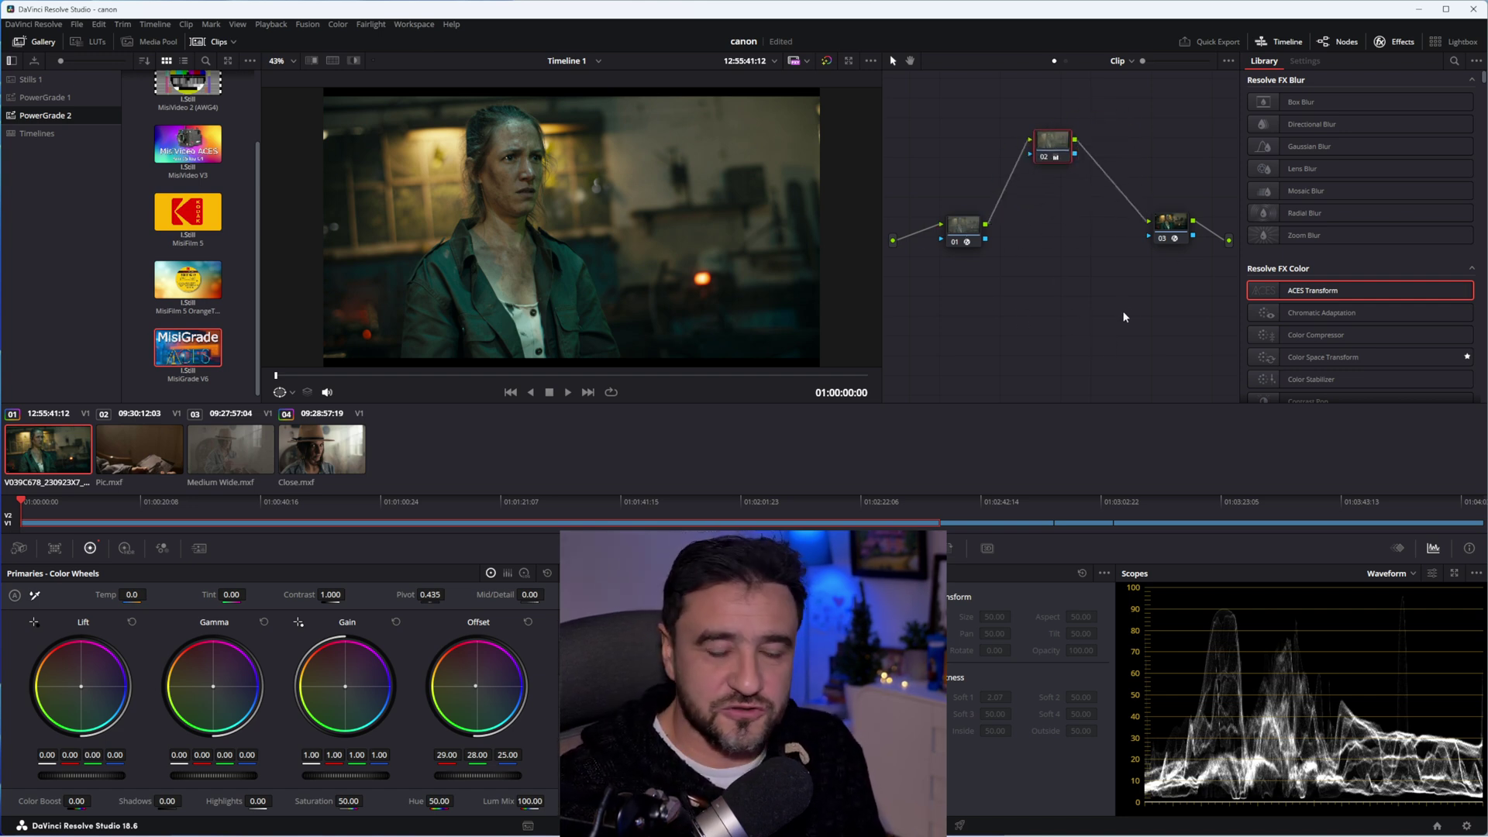
right_click(1026, 313)
left_click(1031, 319)
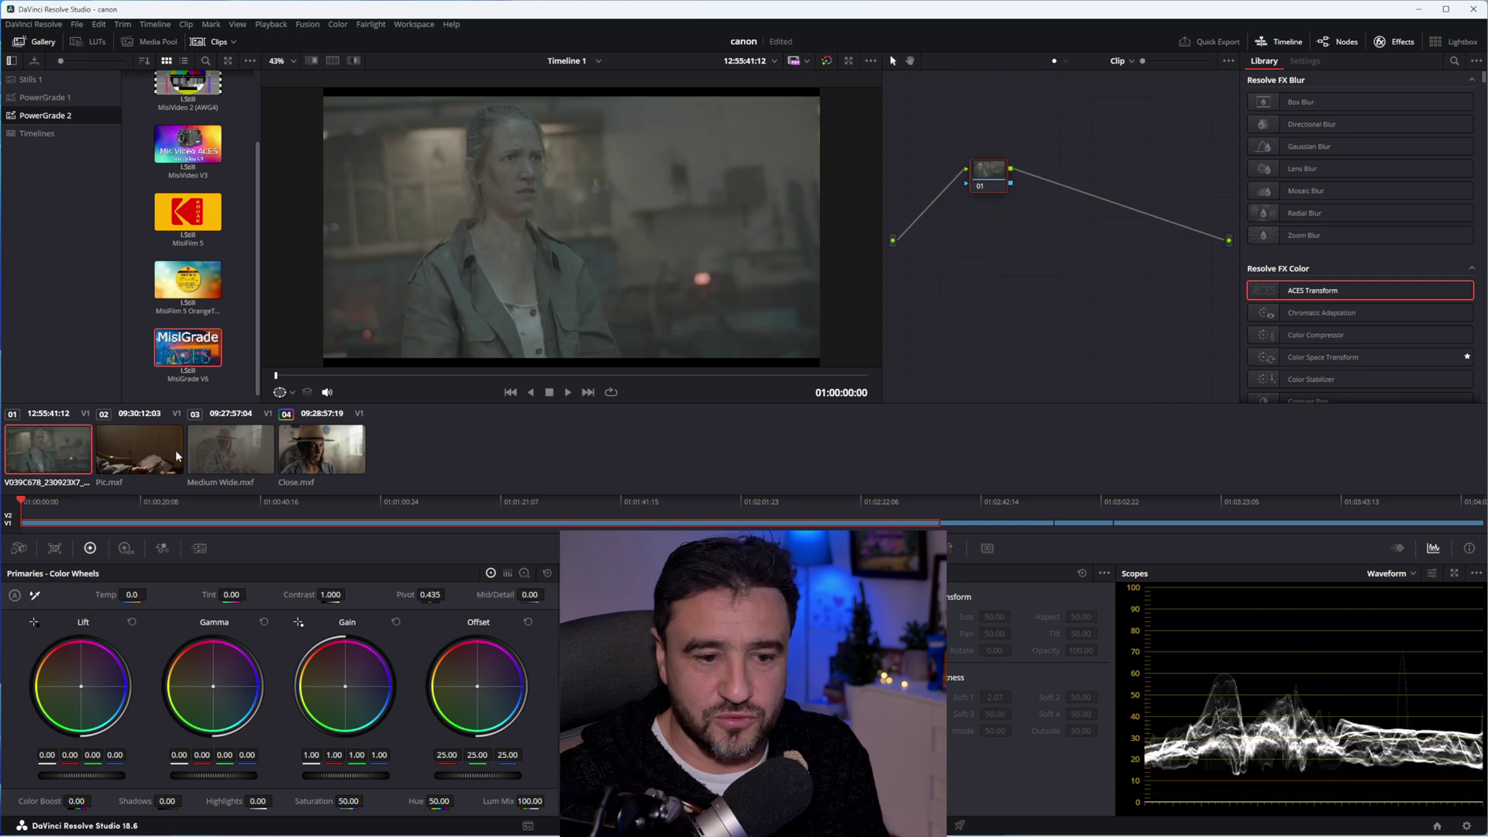
left_click(325, 458)
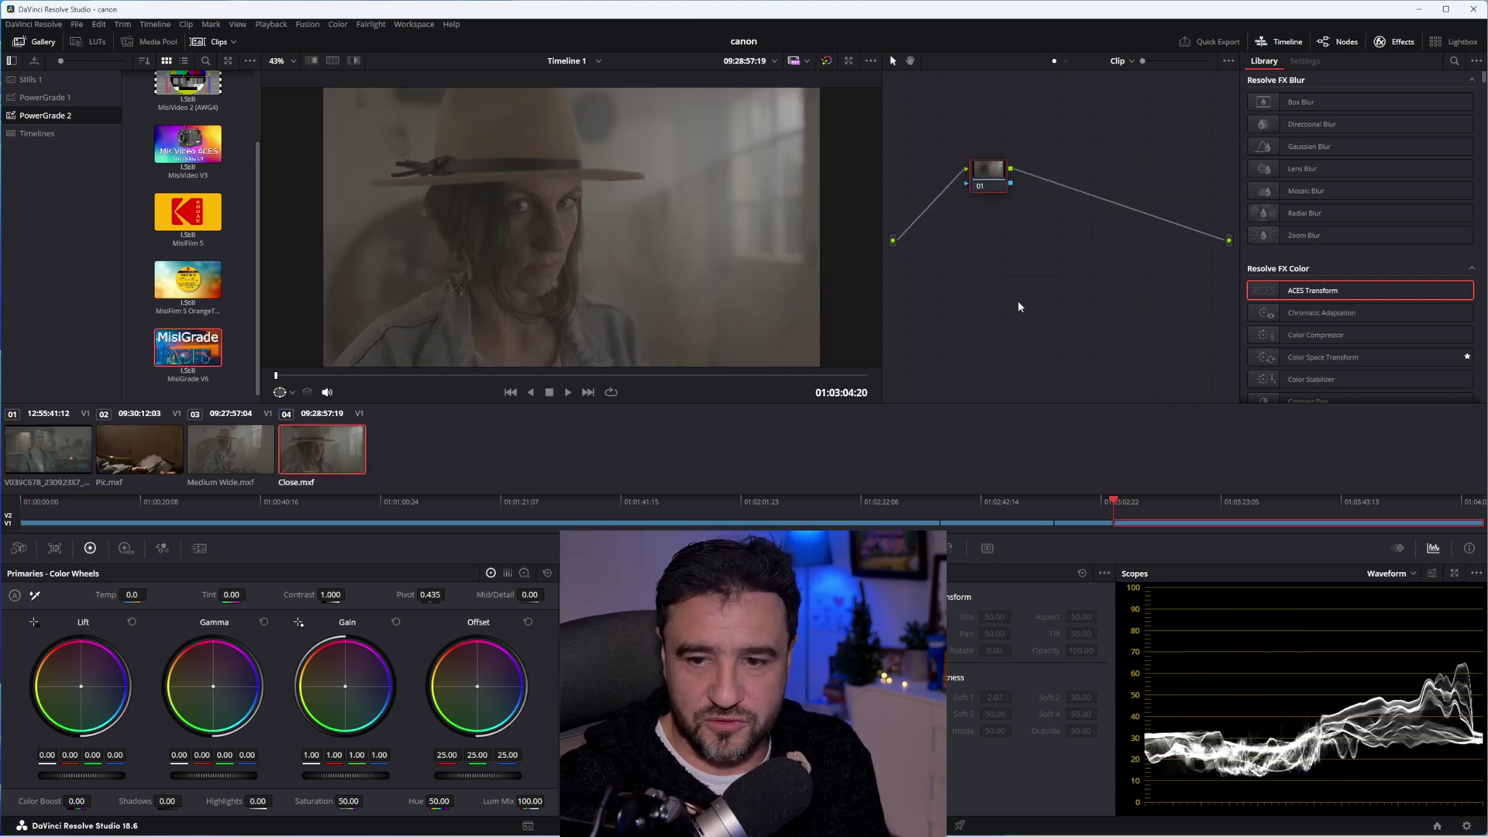
Set the project's color science to ACEScct in the color management settings.
left_click(1466, 826)
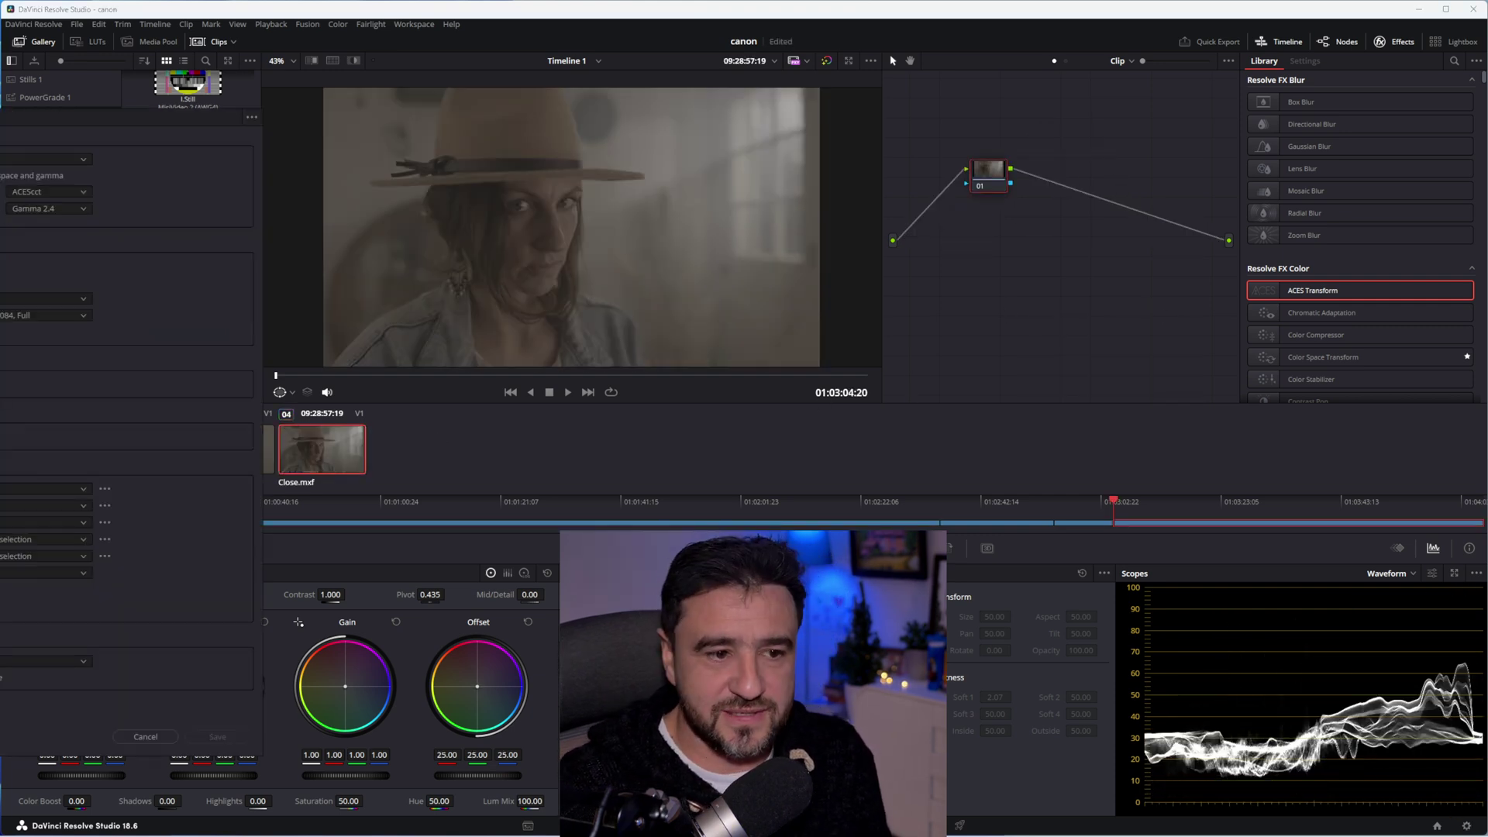
left_click(932, 192)
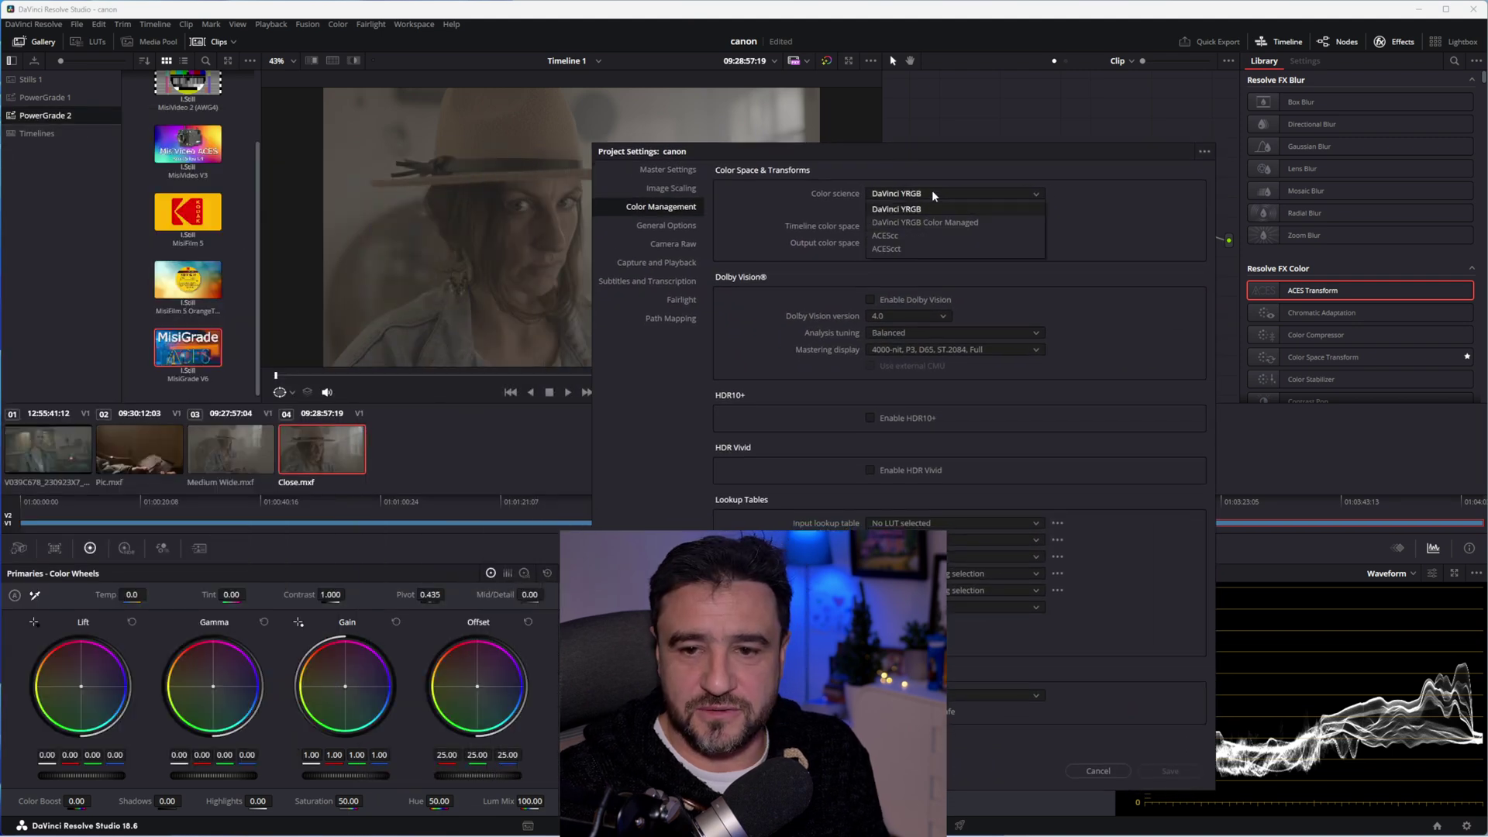
left_click(904, 248)
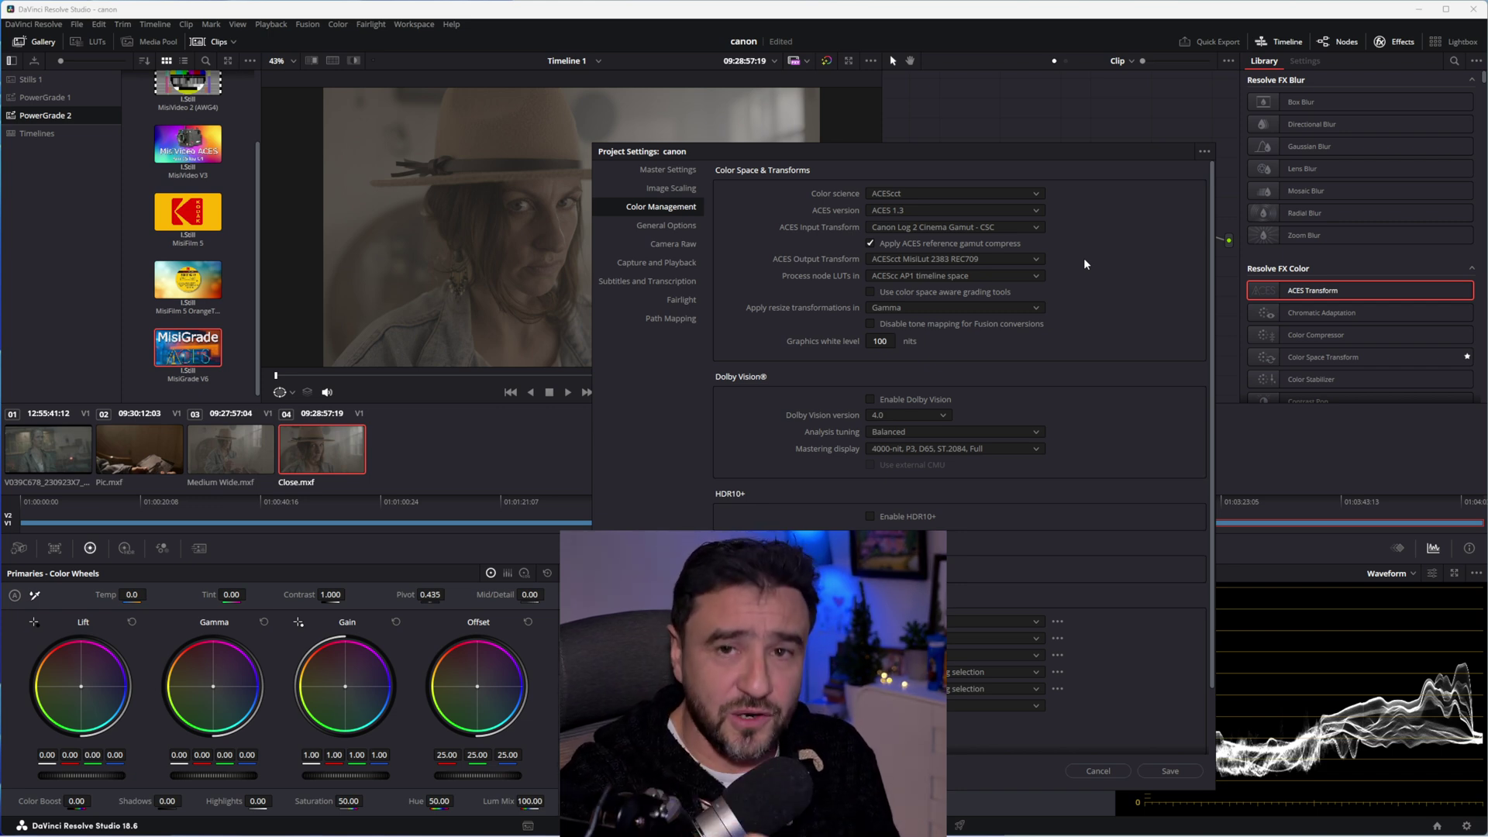
Choose ACEScct MisiLut 2383 REC709 as the project's ACES Output Transform and save the project settings.
left_click(948, 260)
scroll(954, 335, "up", 10)
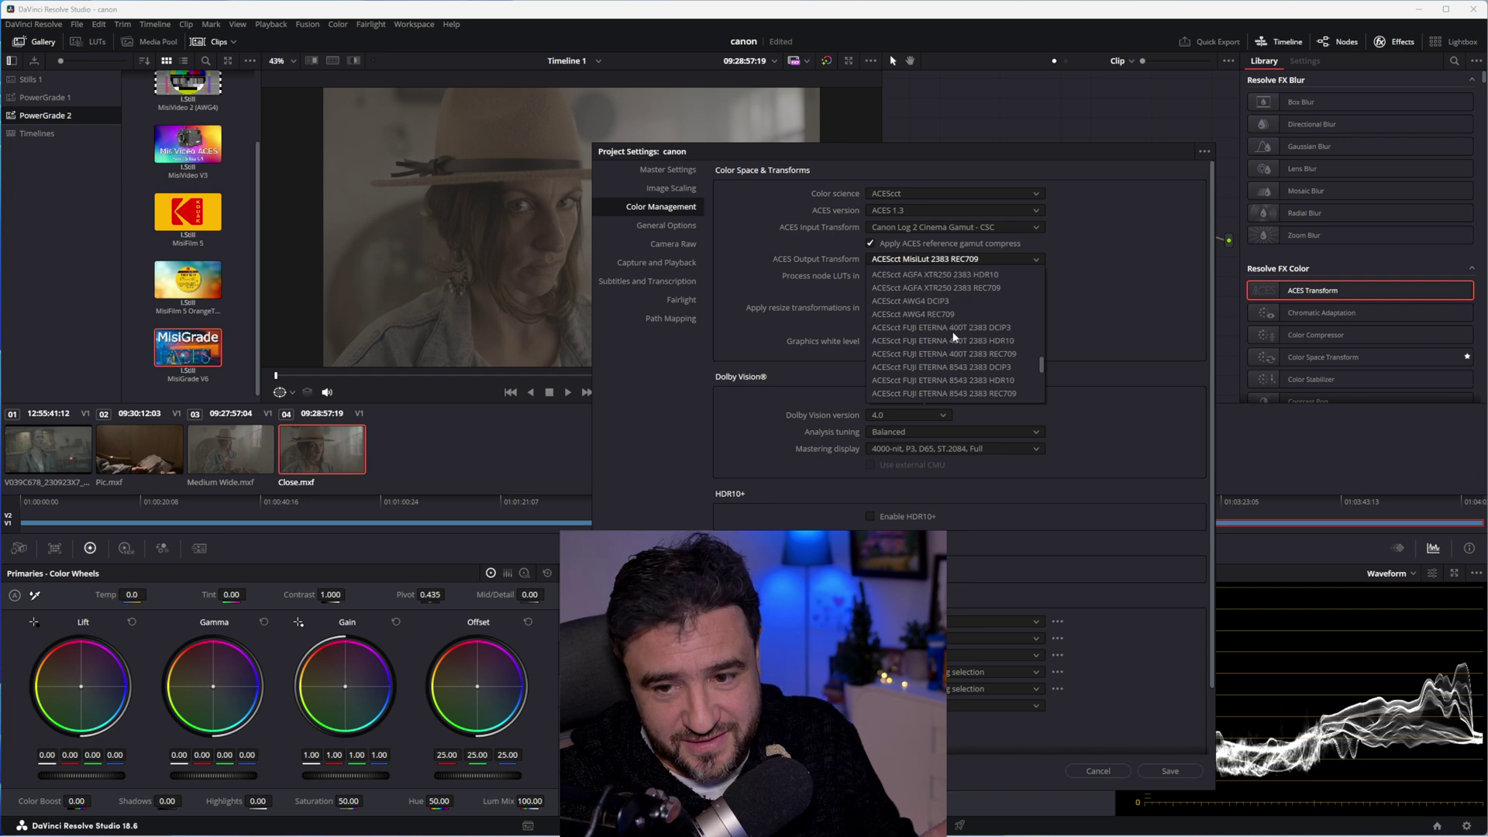
scroll(951, 328, "down", 1)
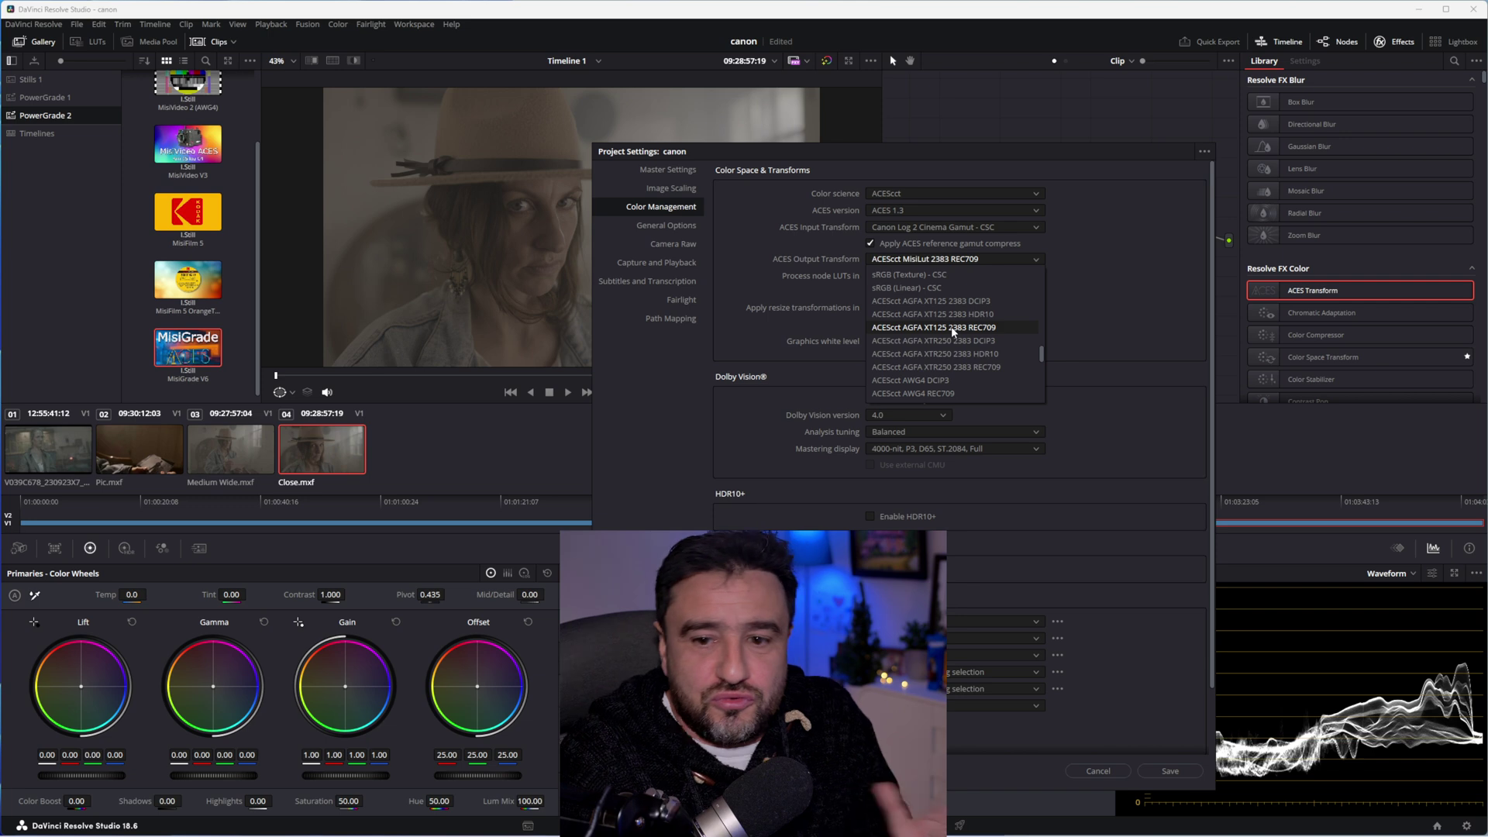
scroll(951, 329, "down", 6)
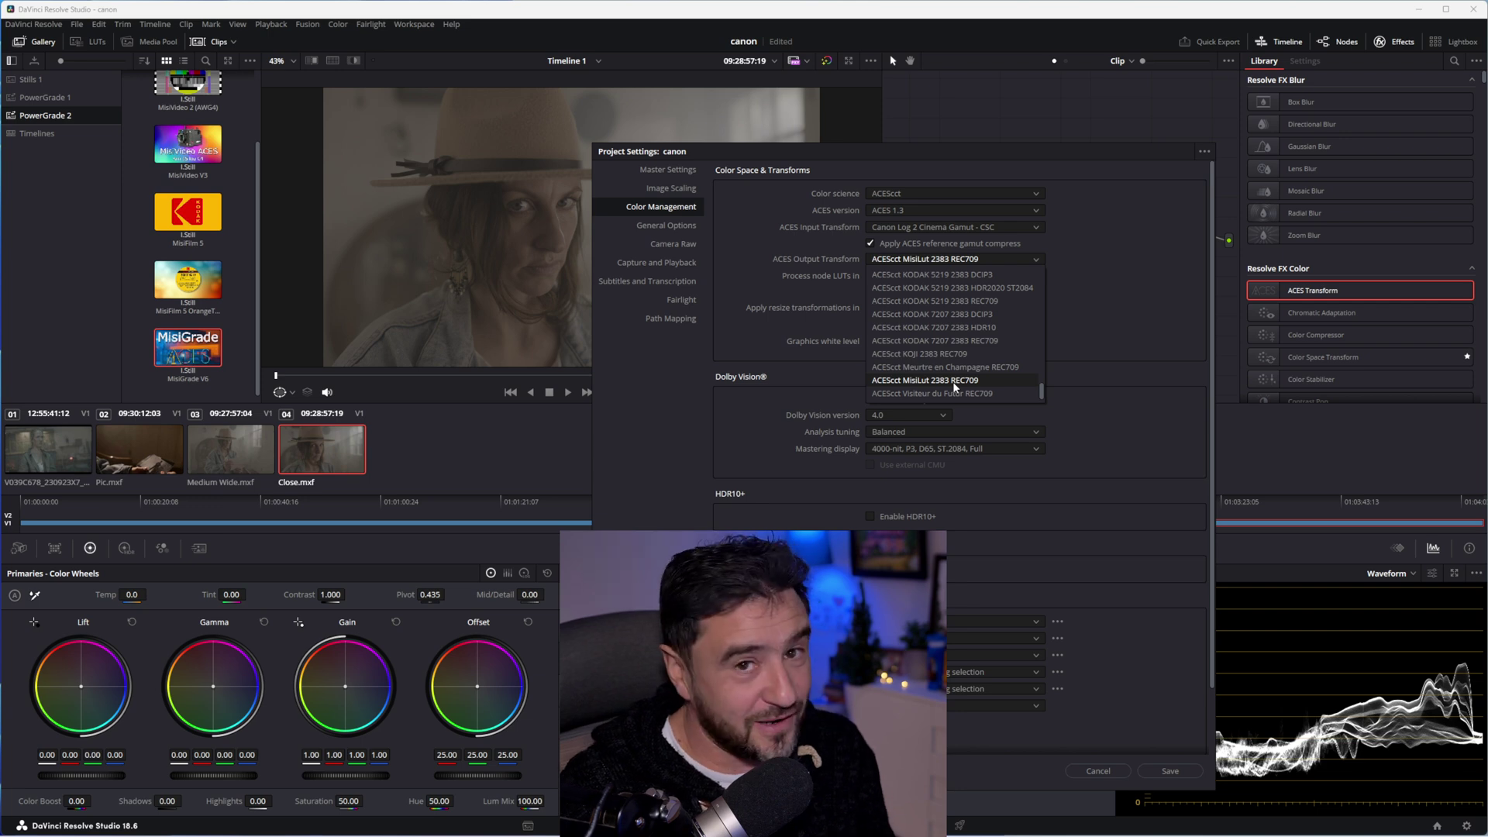
left_click(951, 382)
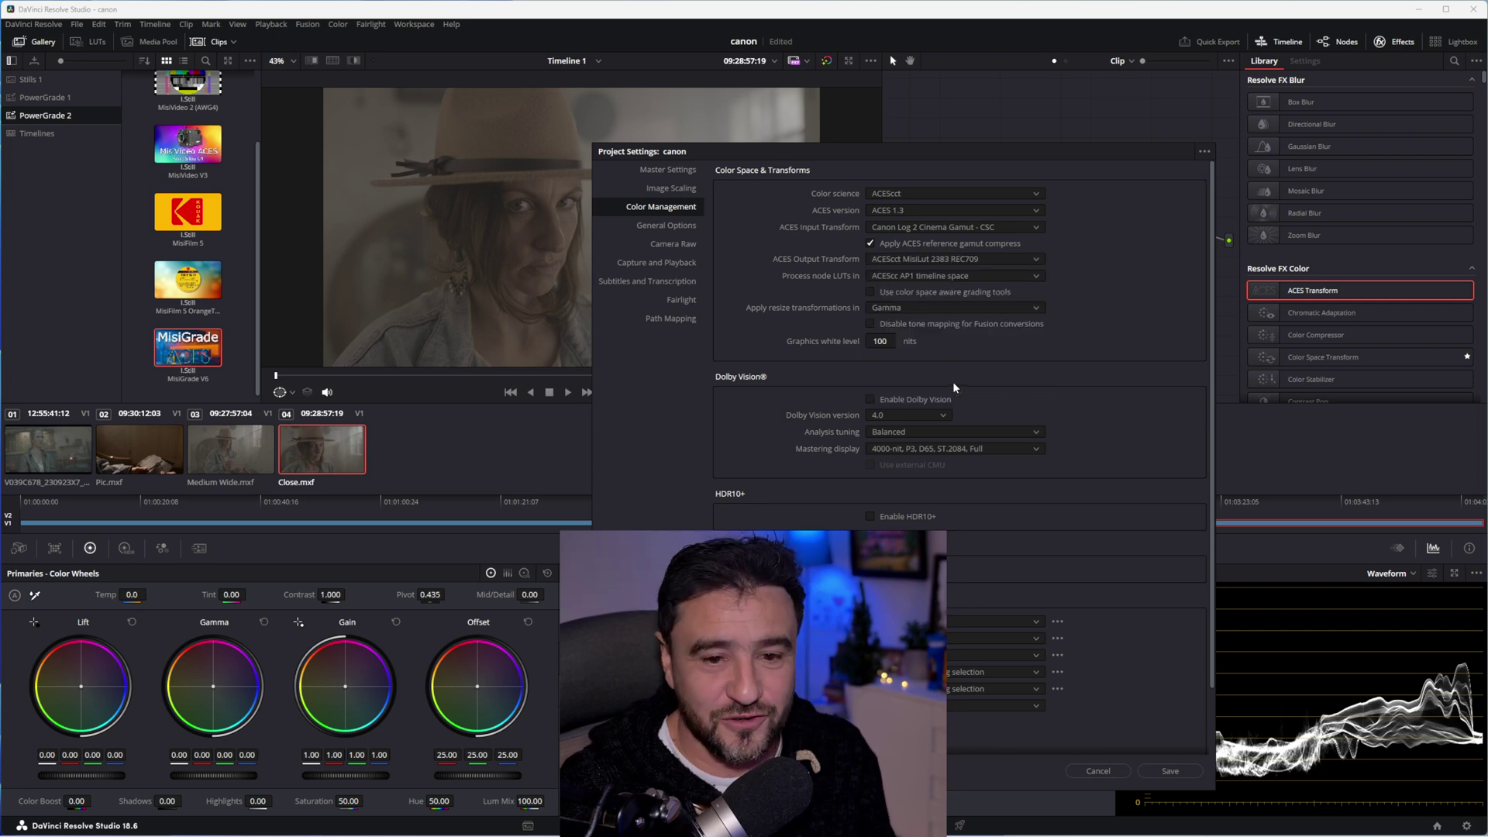
left_click(1171, 772)
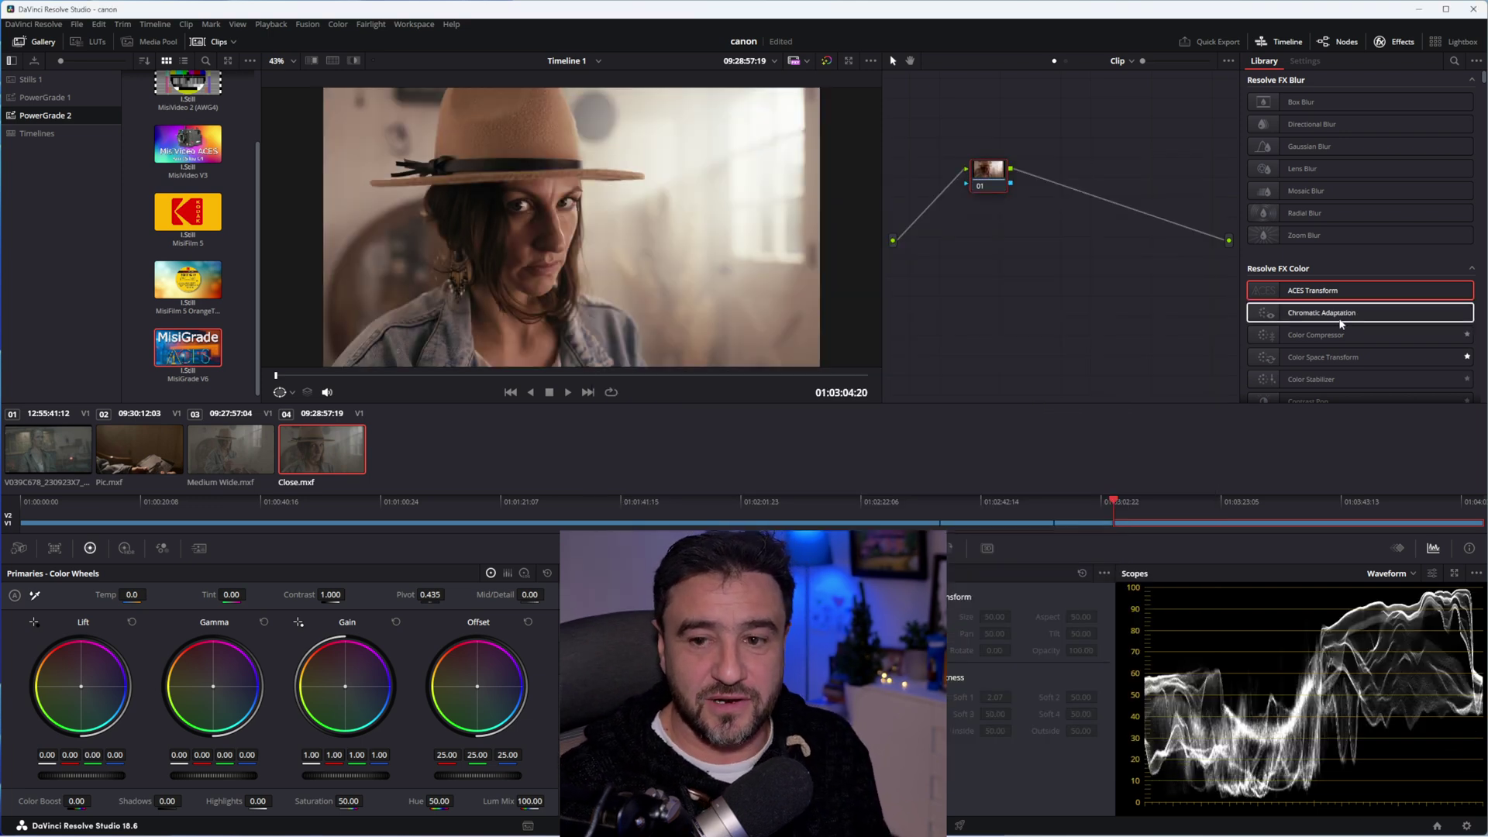
Hide the effects library, and briefly open the project's color management settings before closing them without changes.
left_click(1395, 41)
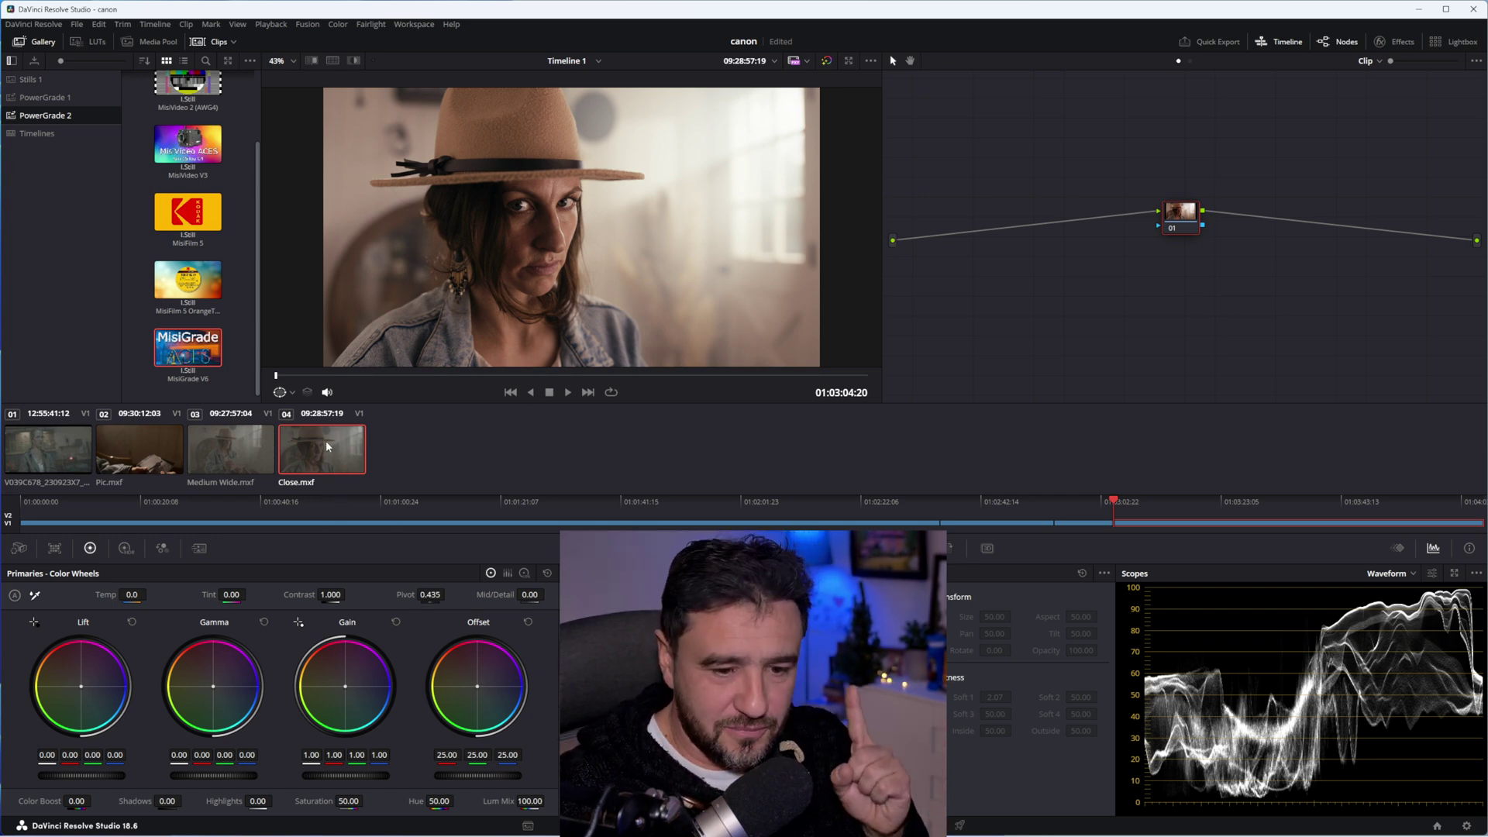
left_click(1466, 825)
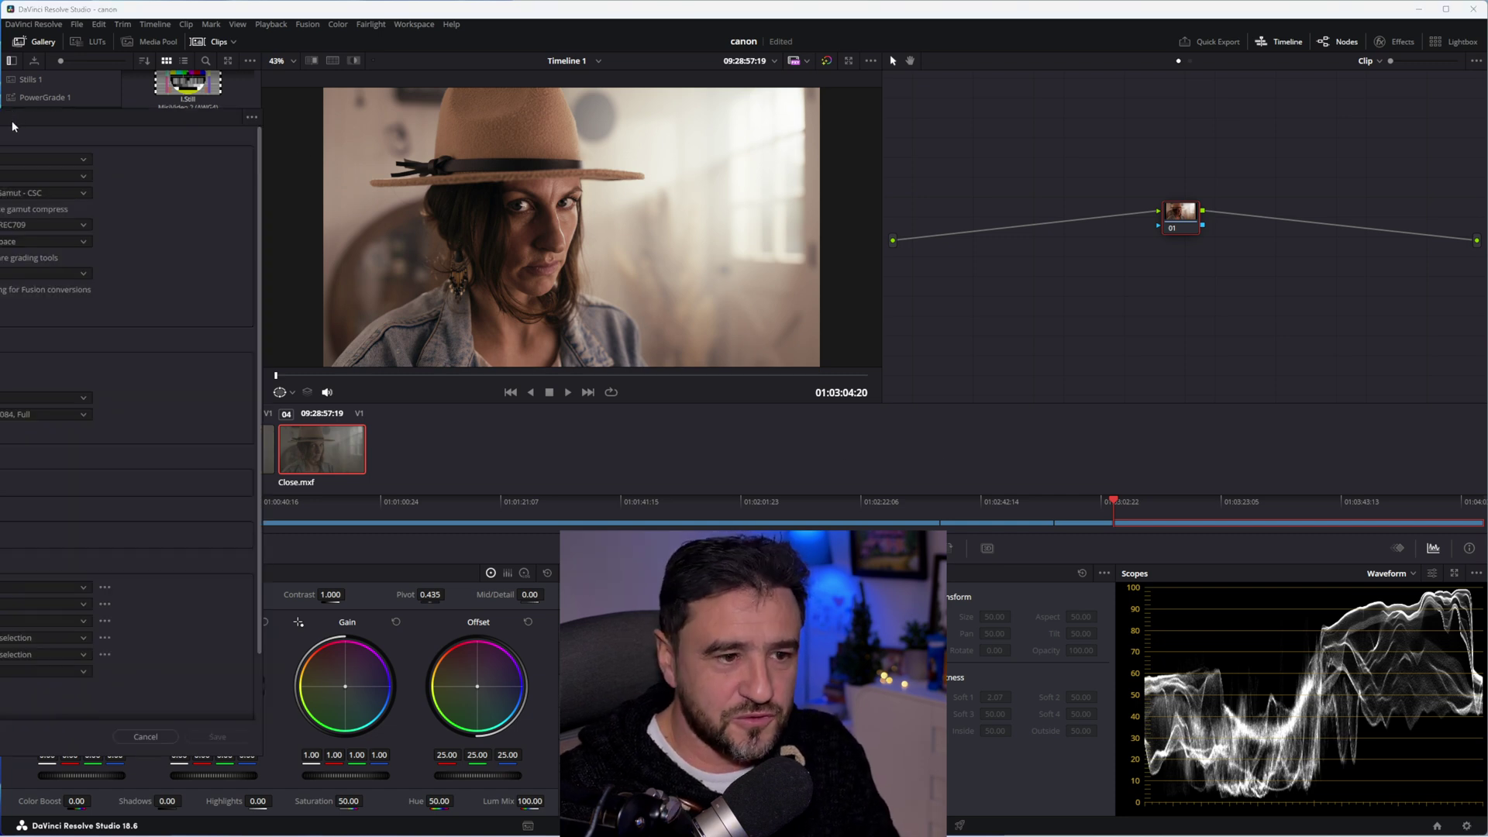
left_click(1120, 807)
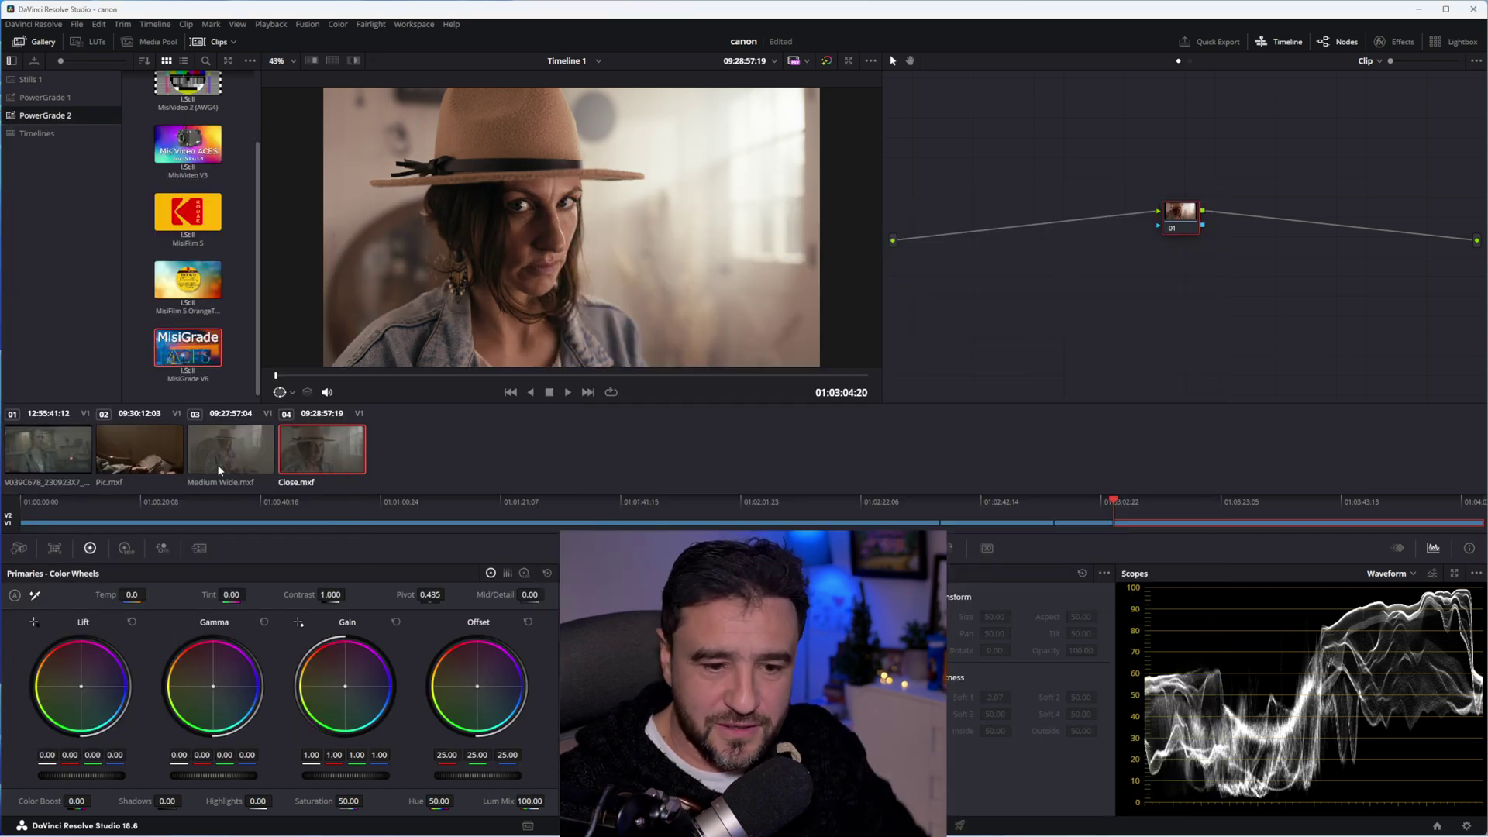
Set the ACES Input Transform of Close.mxf to ARRI LogC4.
left_click(61, 448)
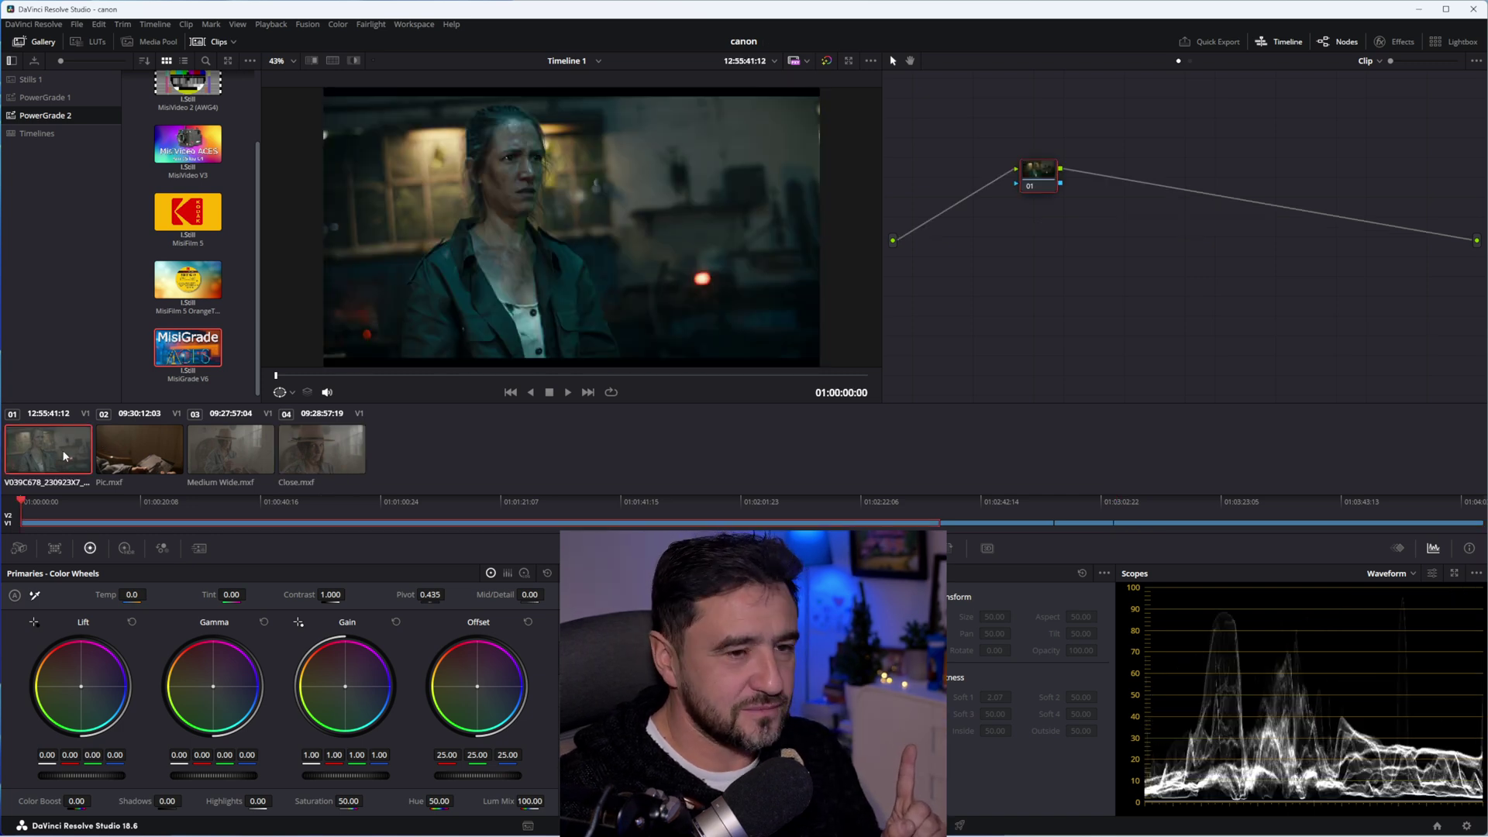
left_click(333, 453)
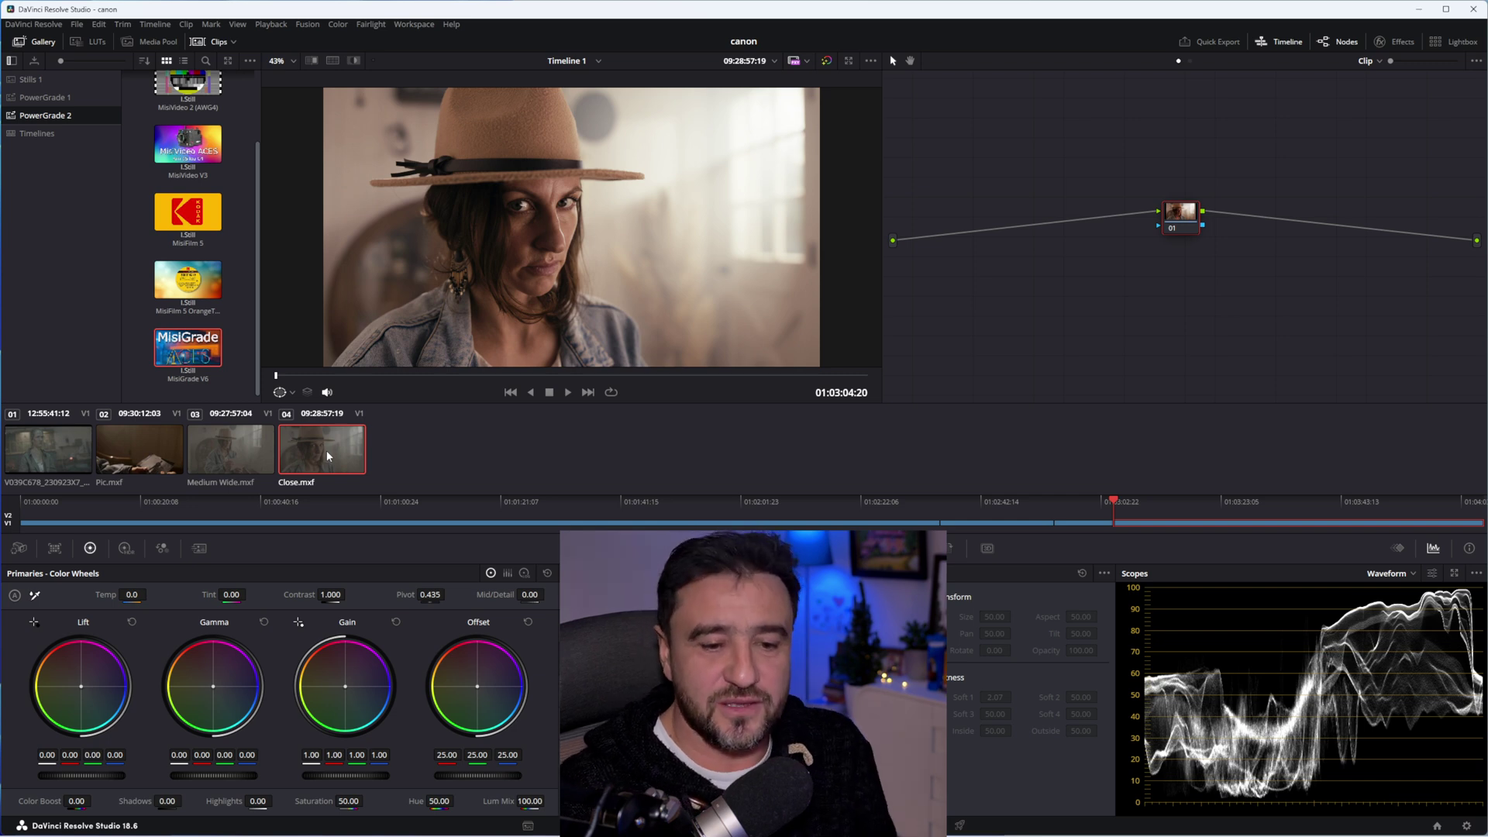
right_click(327, 451)
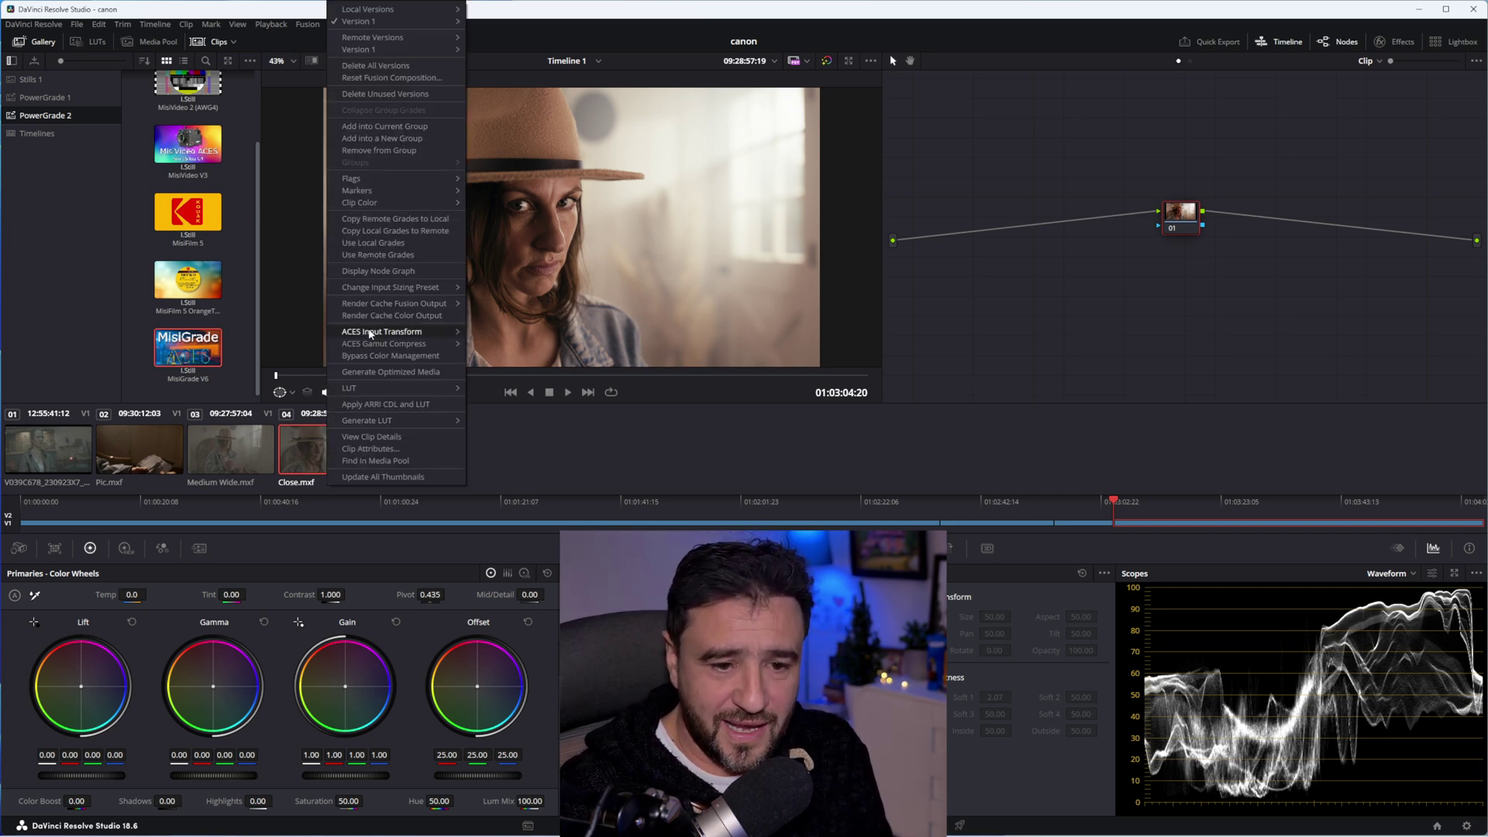
mouse_move(371, 334)
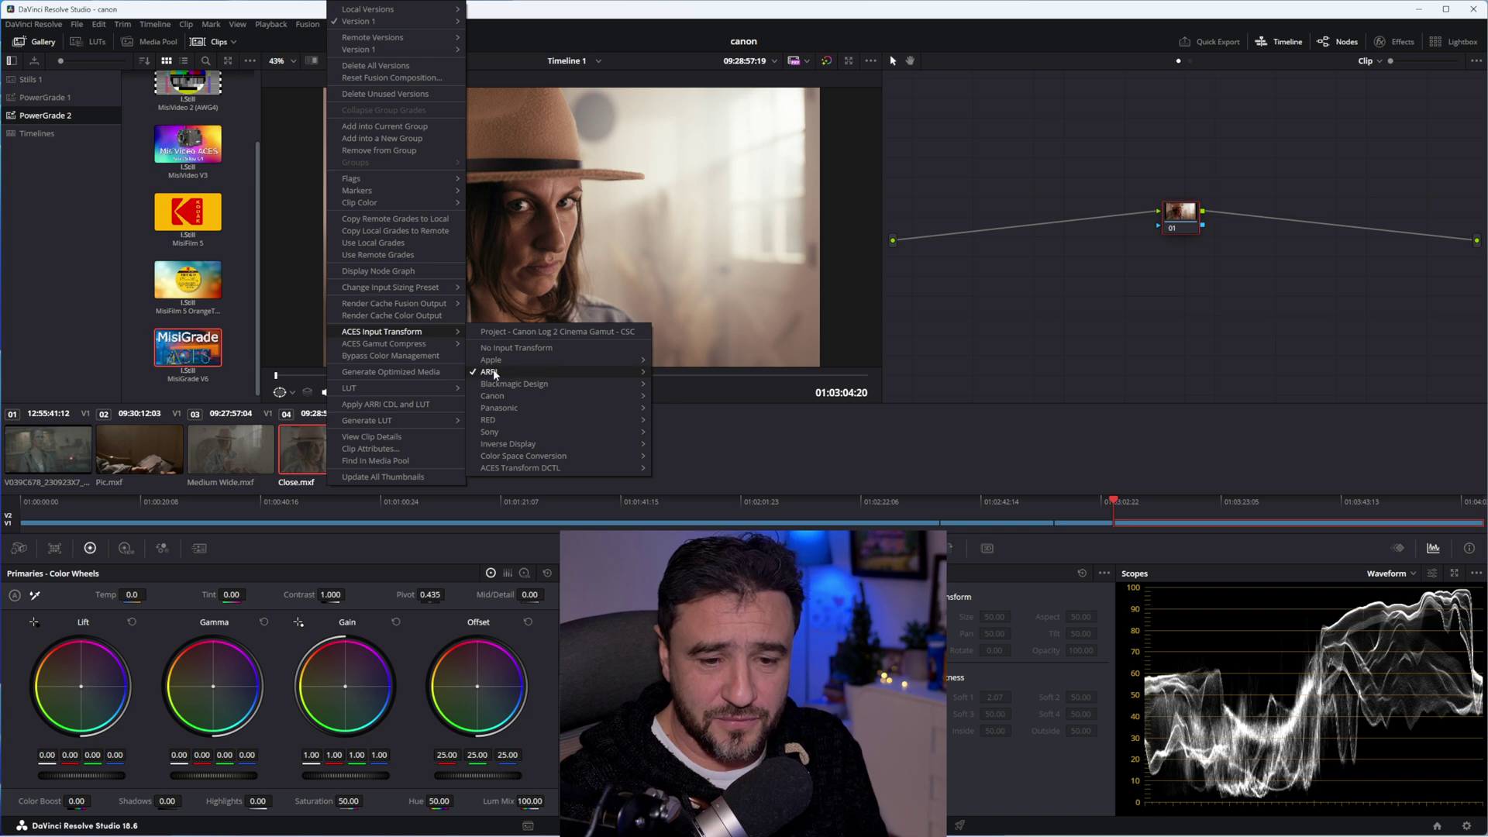
mouse_move(533, 370)
left_click(686, 383)
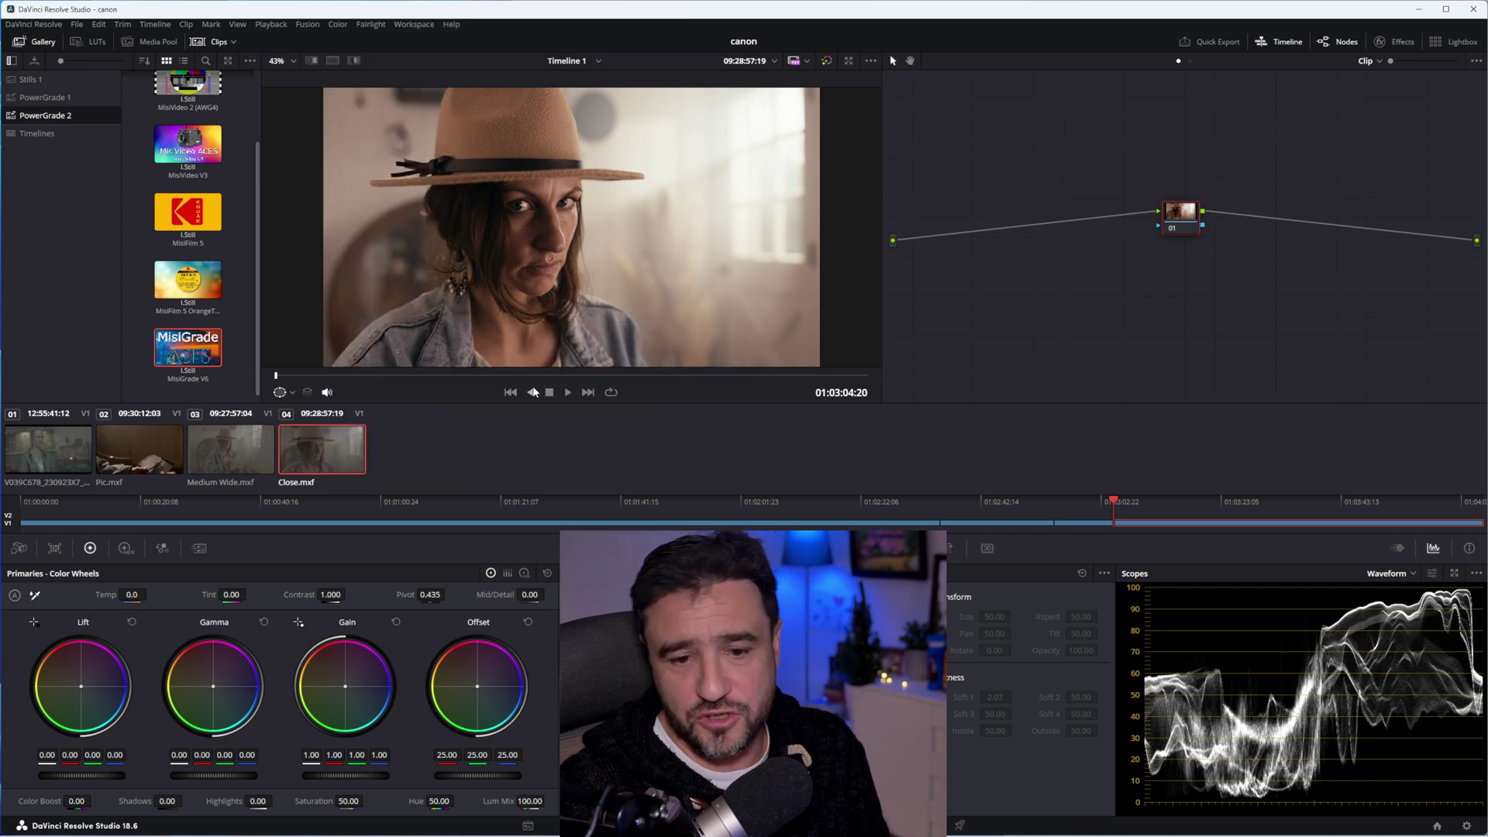
Examine the ACES Input Transform options on Close.mxf, Medium Wide.mxf and the first clip without changing any of them.
right_click(330, 448)
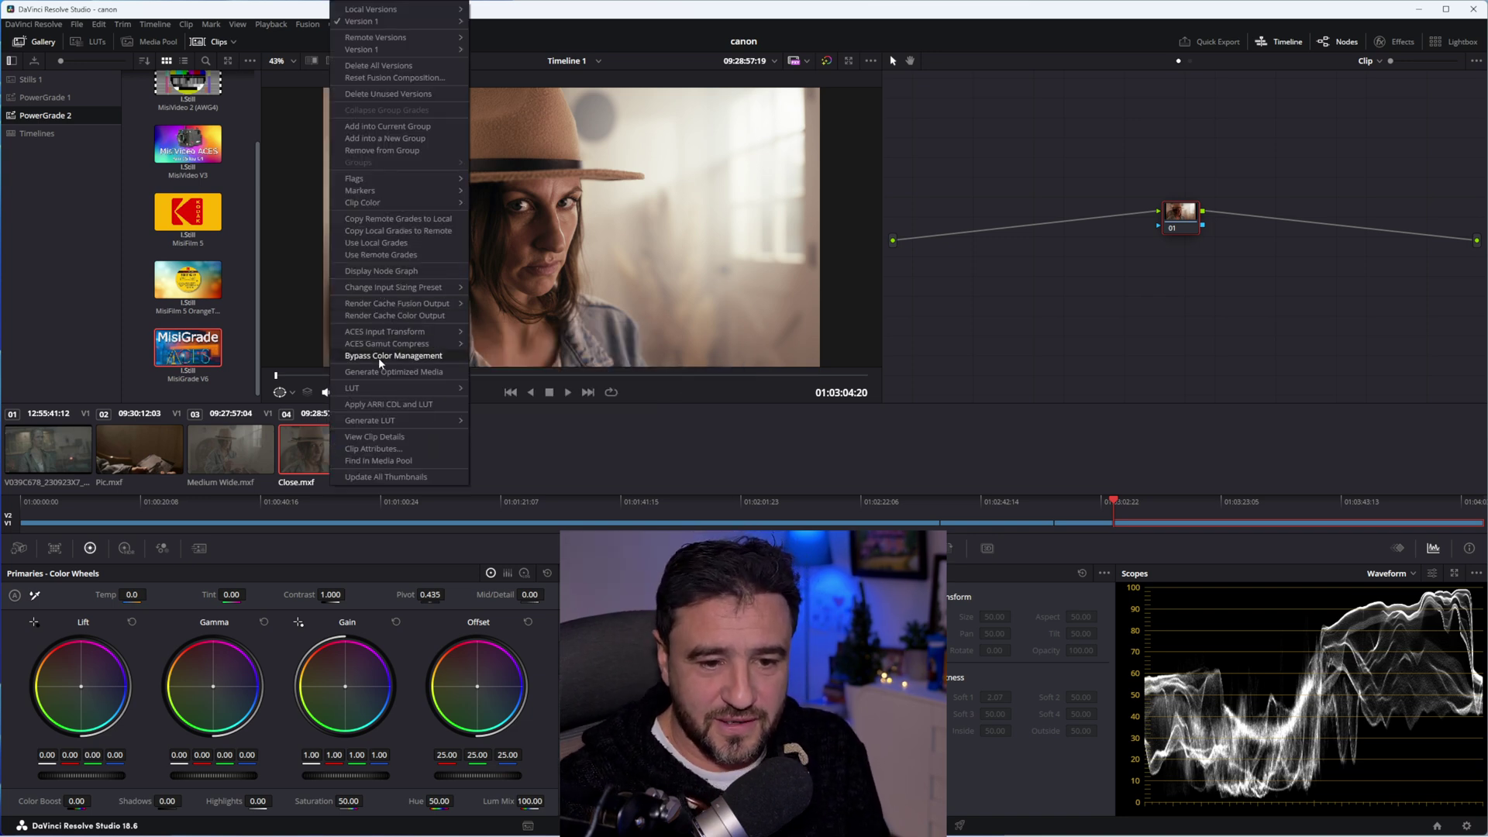
mouse_move(375, 332)
mouse_move(542, 372)
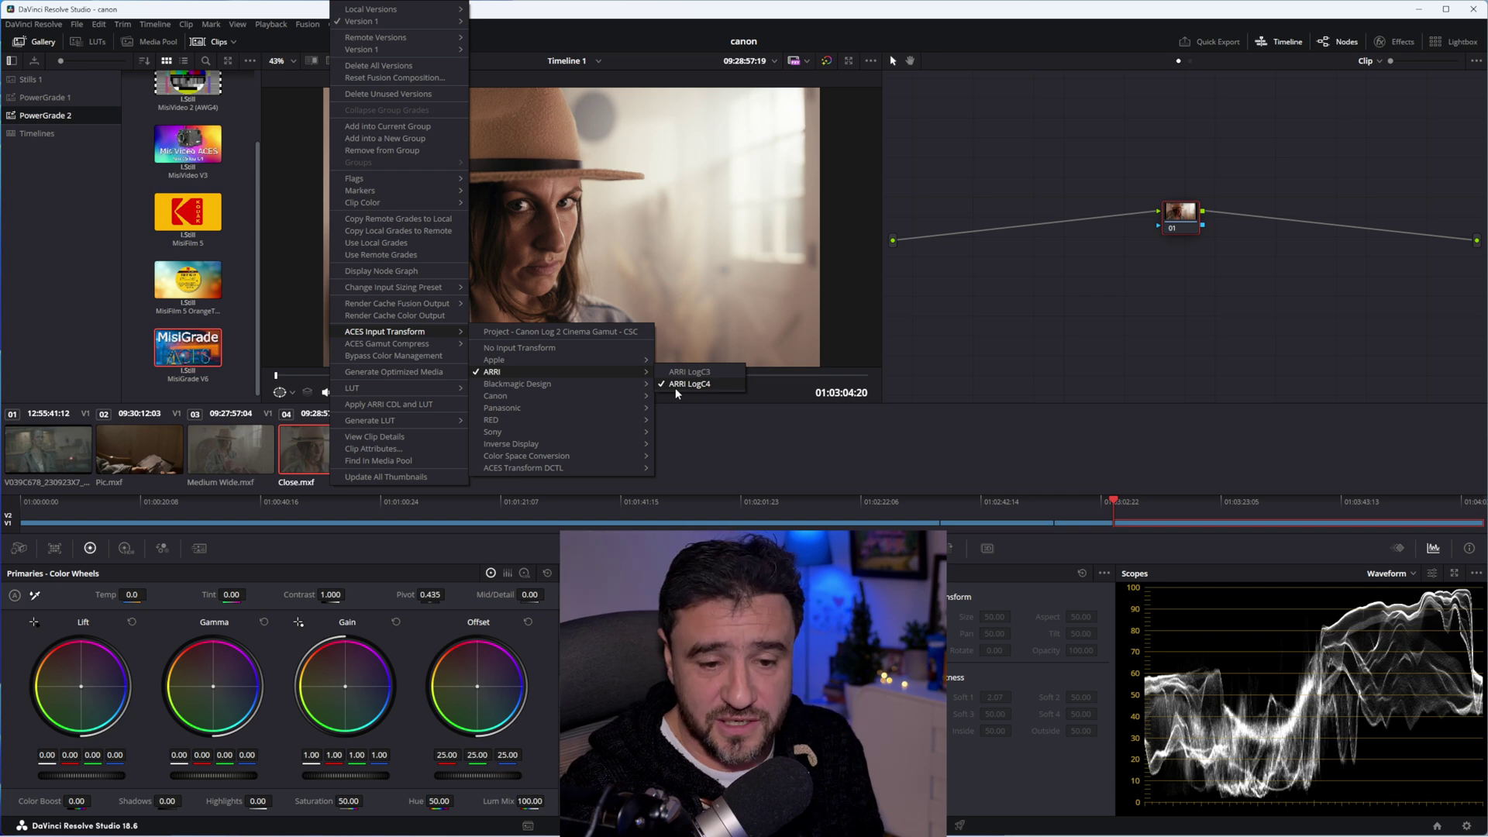
mouse_move(558, 457)
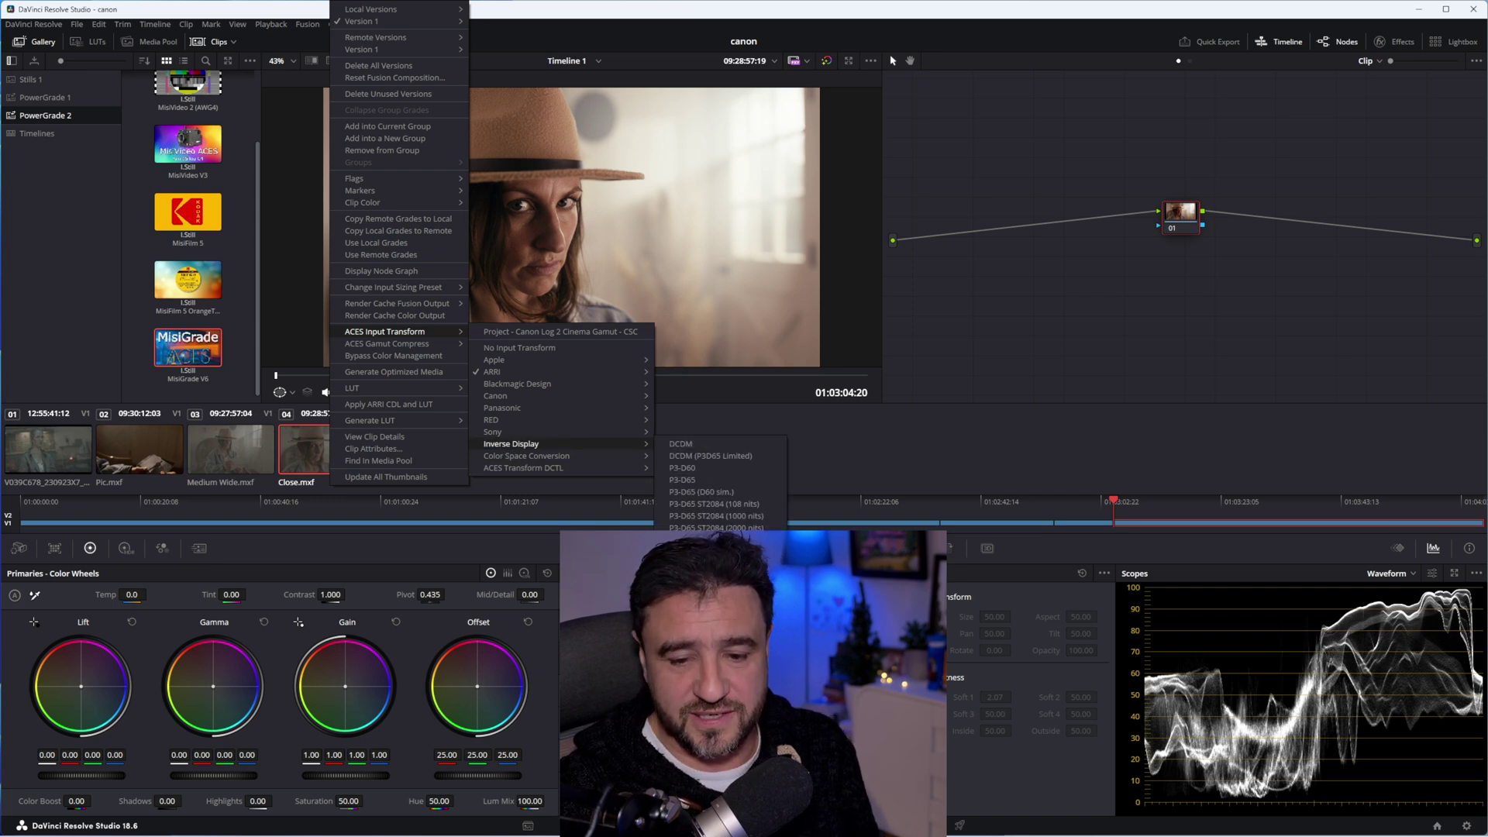
left_click(1044, 329)
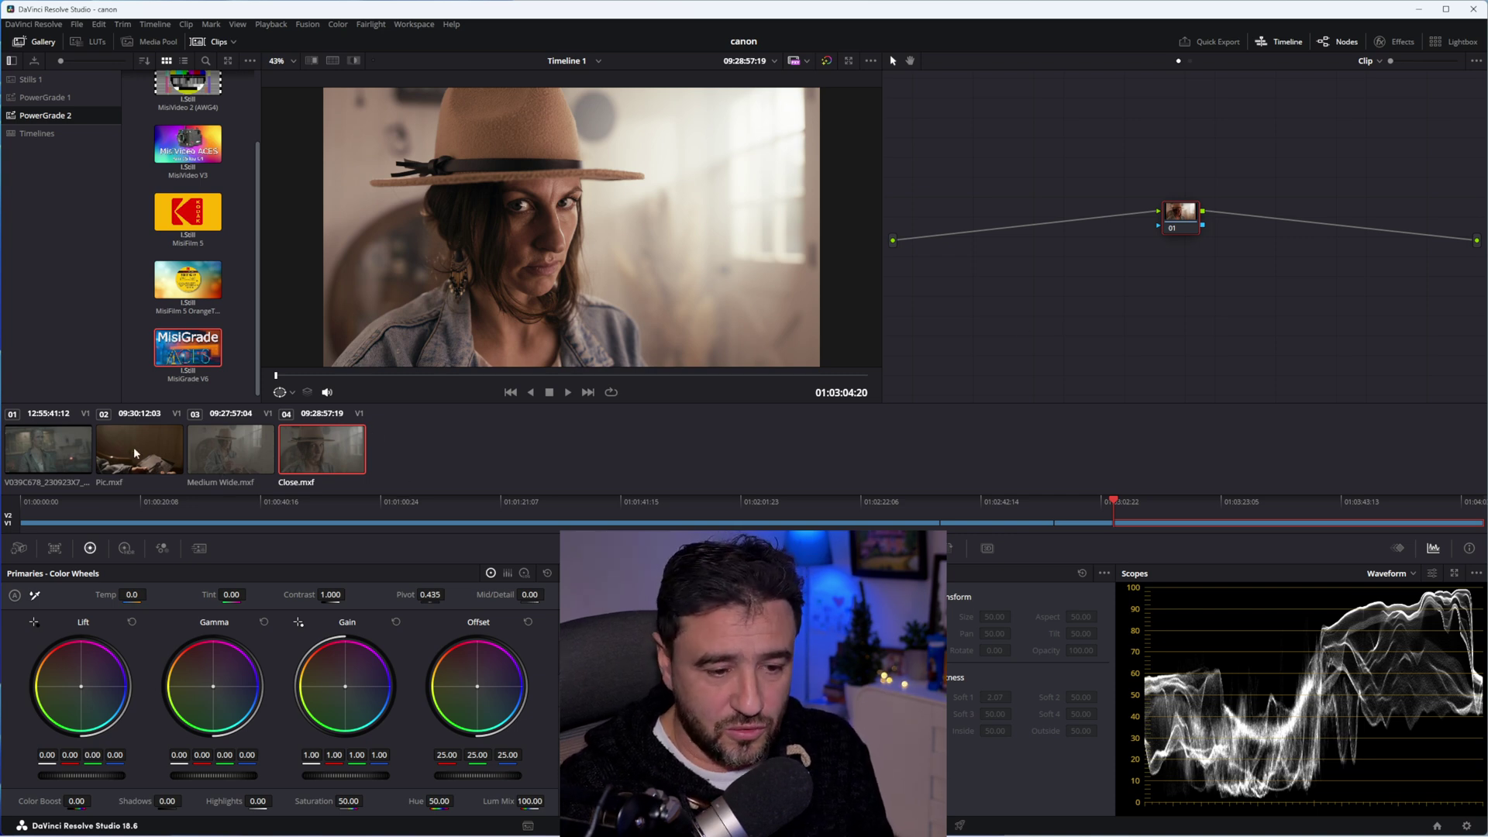
left_click(231, 455)
right_click(222, 449)
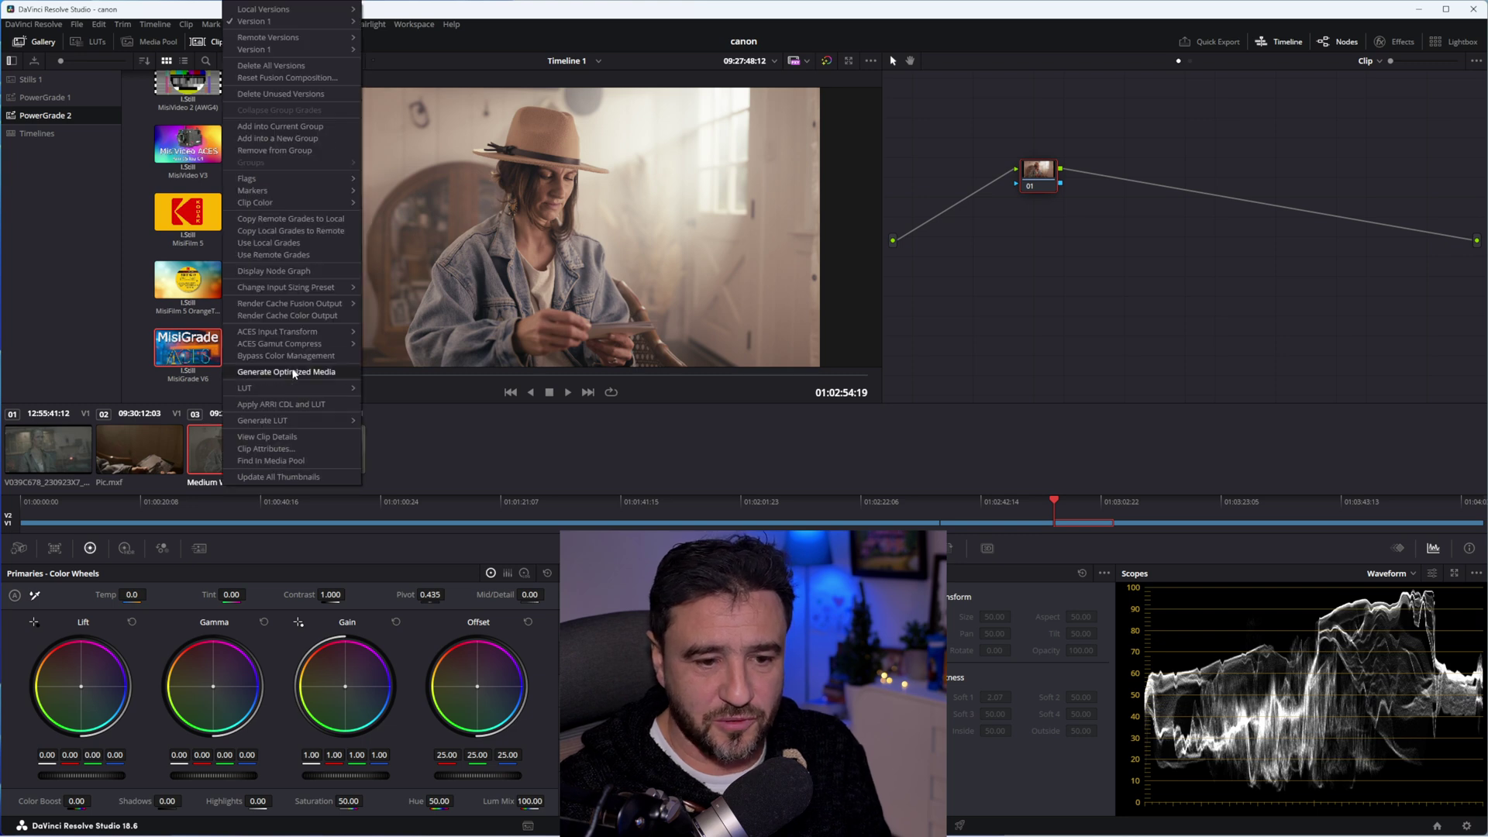
mouse_move(288, 335)
mouse_move(408, 372)
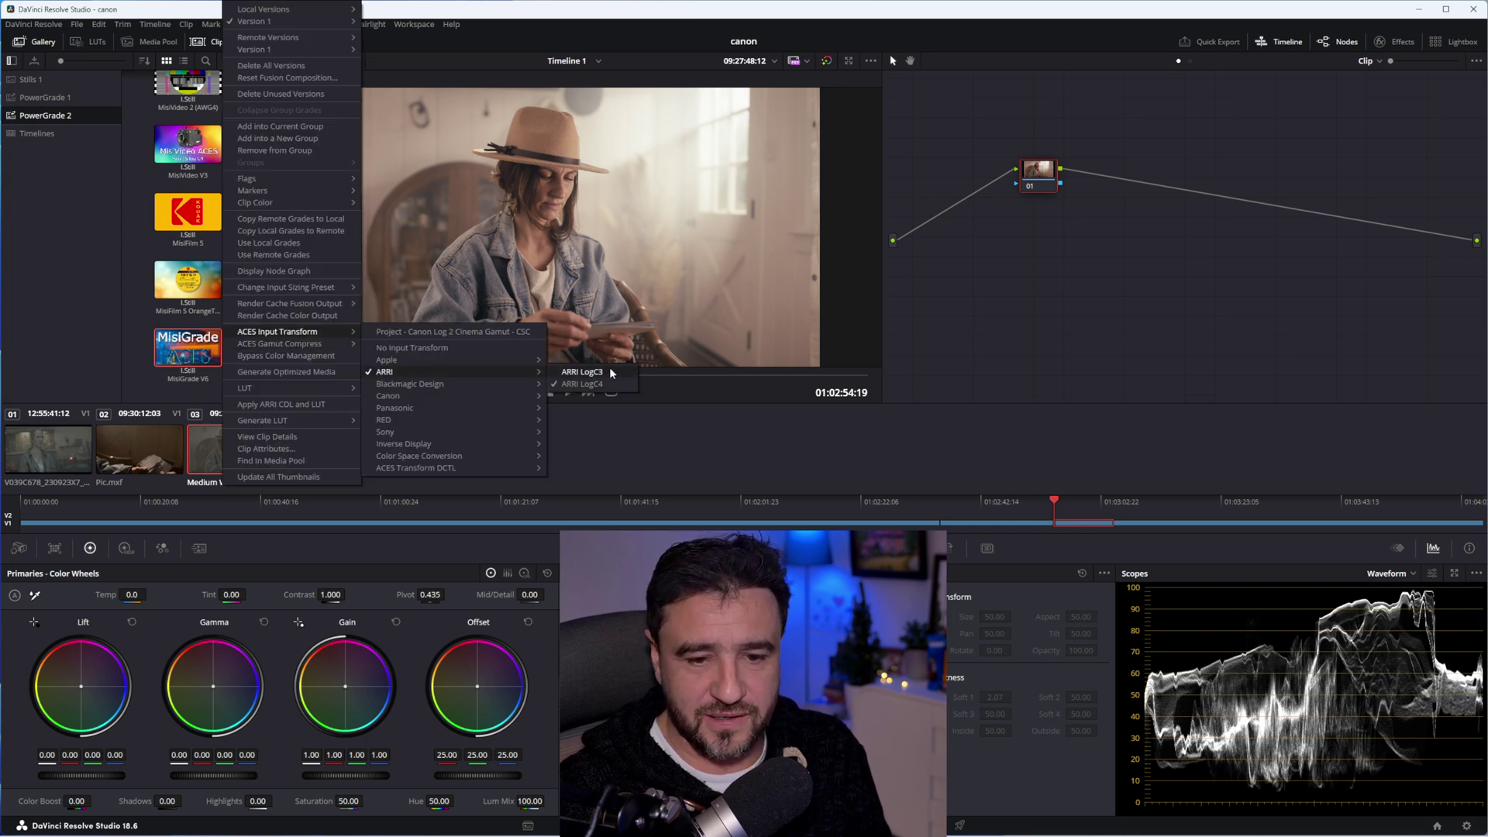
left_click(45, 457)
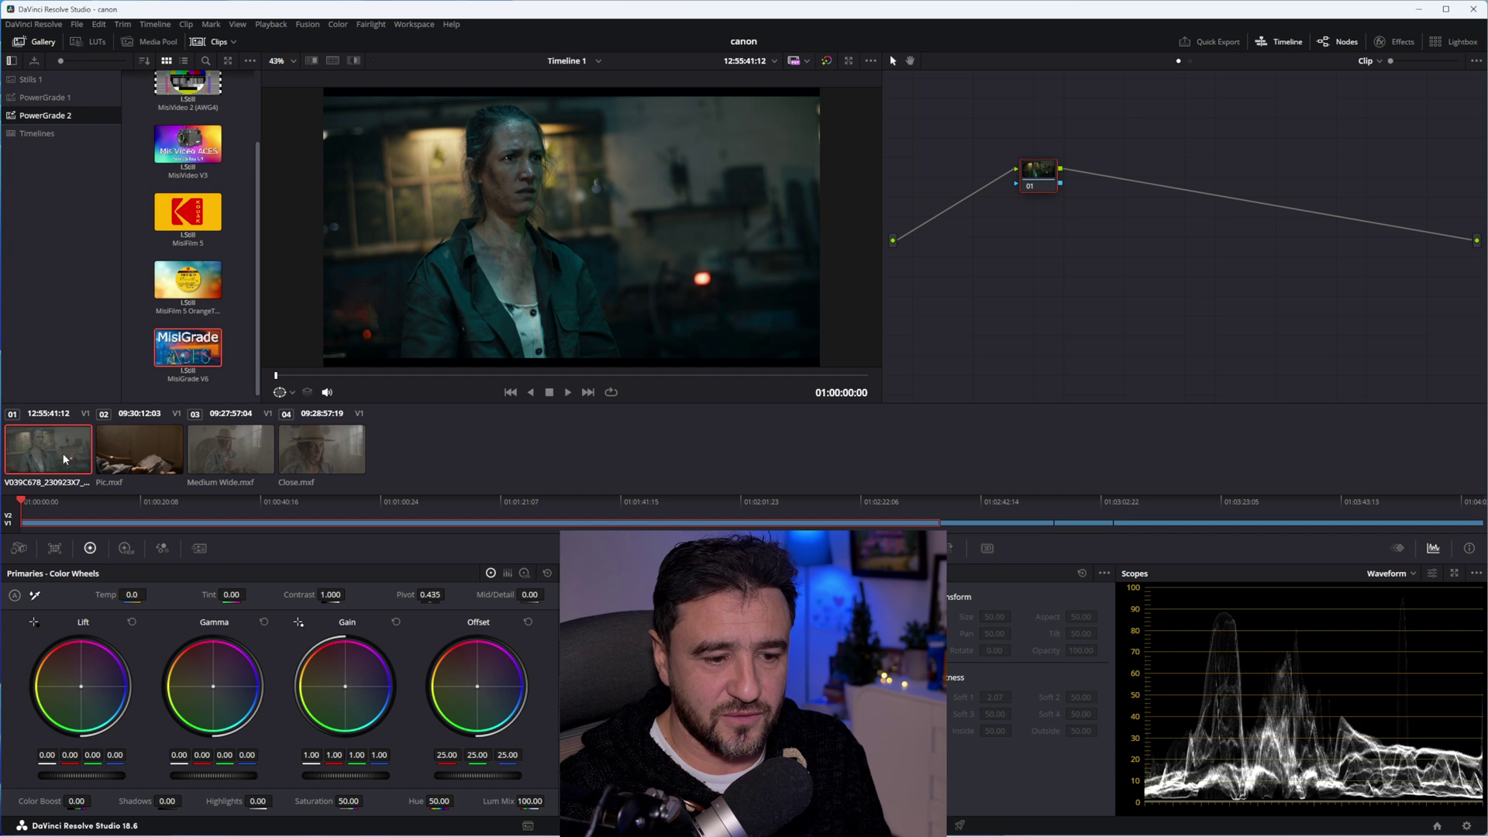
right_click(63, 457)
mouse_move(96, 333)
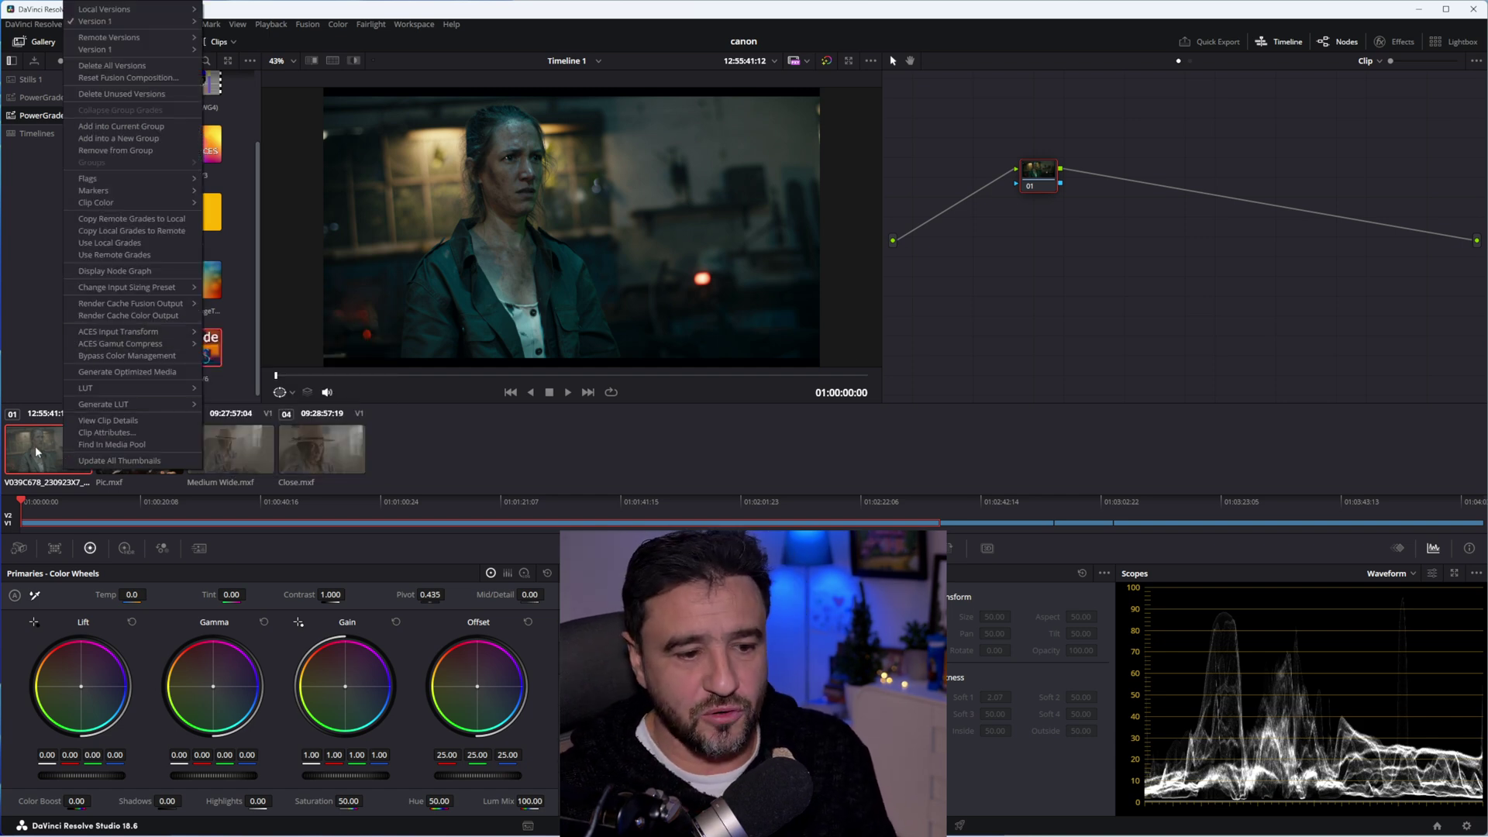
mouse_move(144, 331)
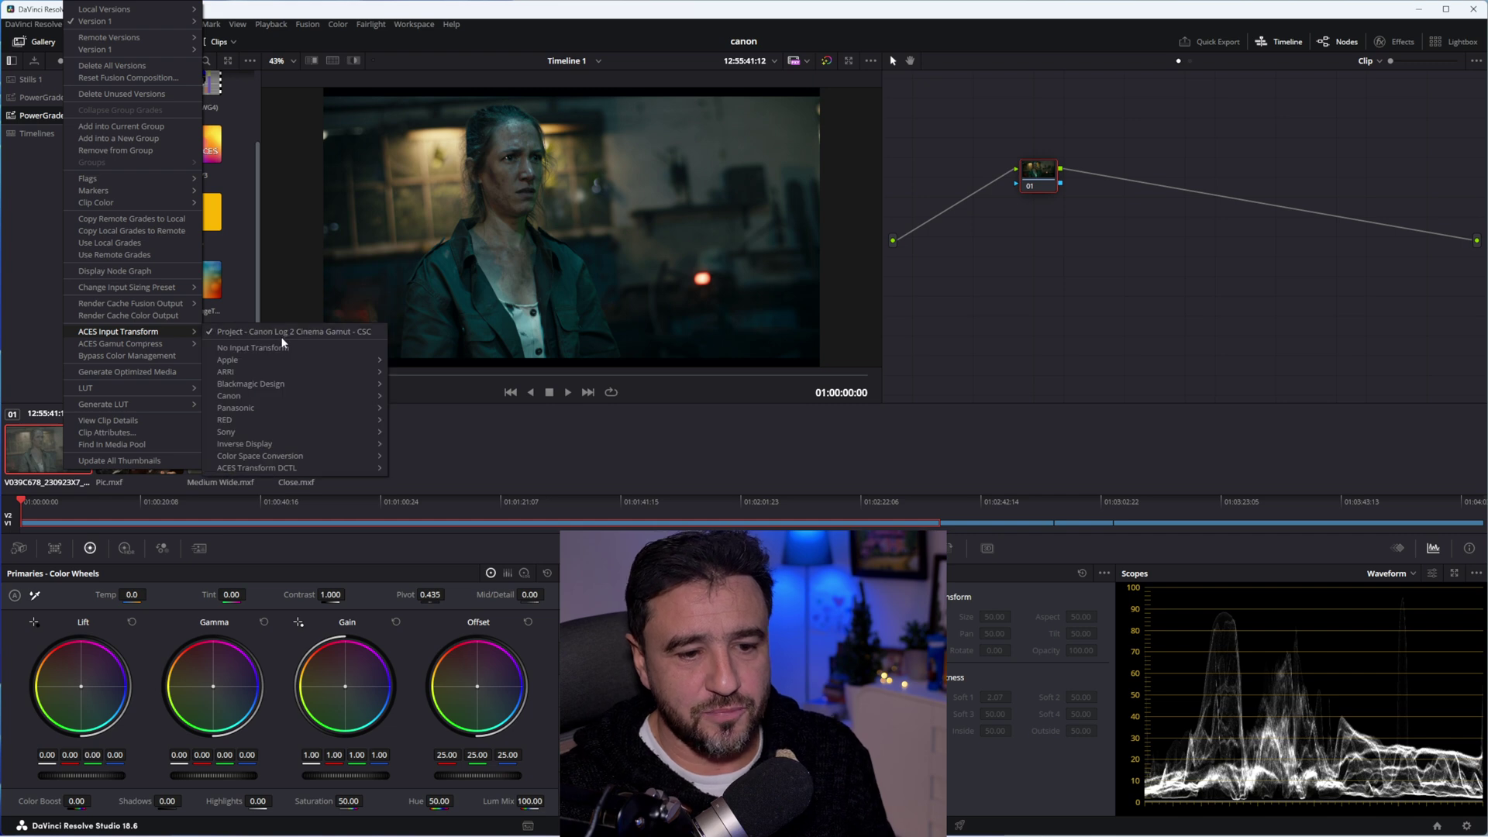
left_click(1117, 302)
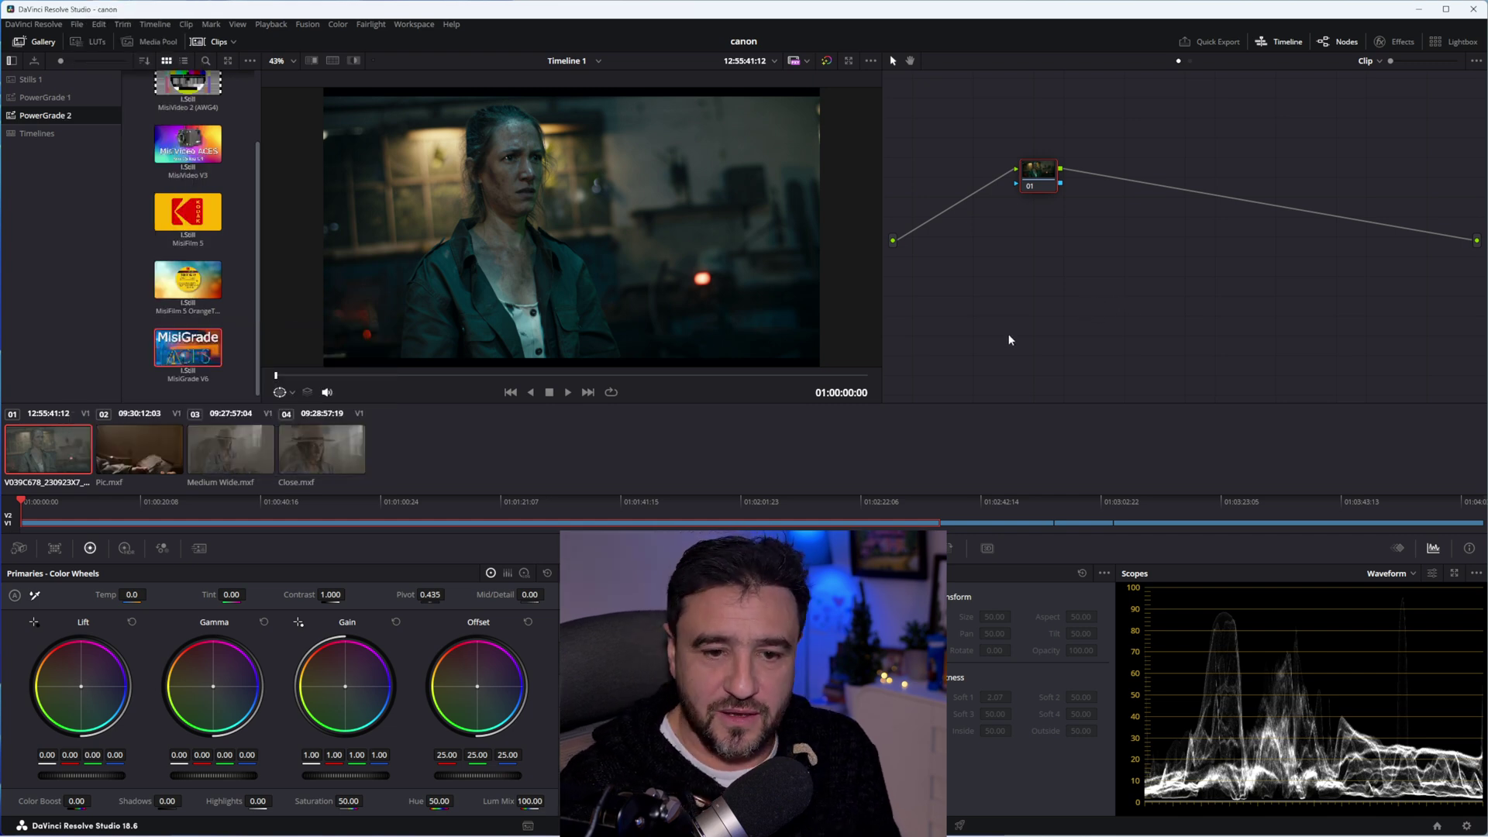
Try grading Medium Wide.mxf on its single node with printer lights, bringing Offset to red 15.25, green 17.00 and blue 18.00.
left_click(214, 467)
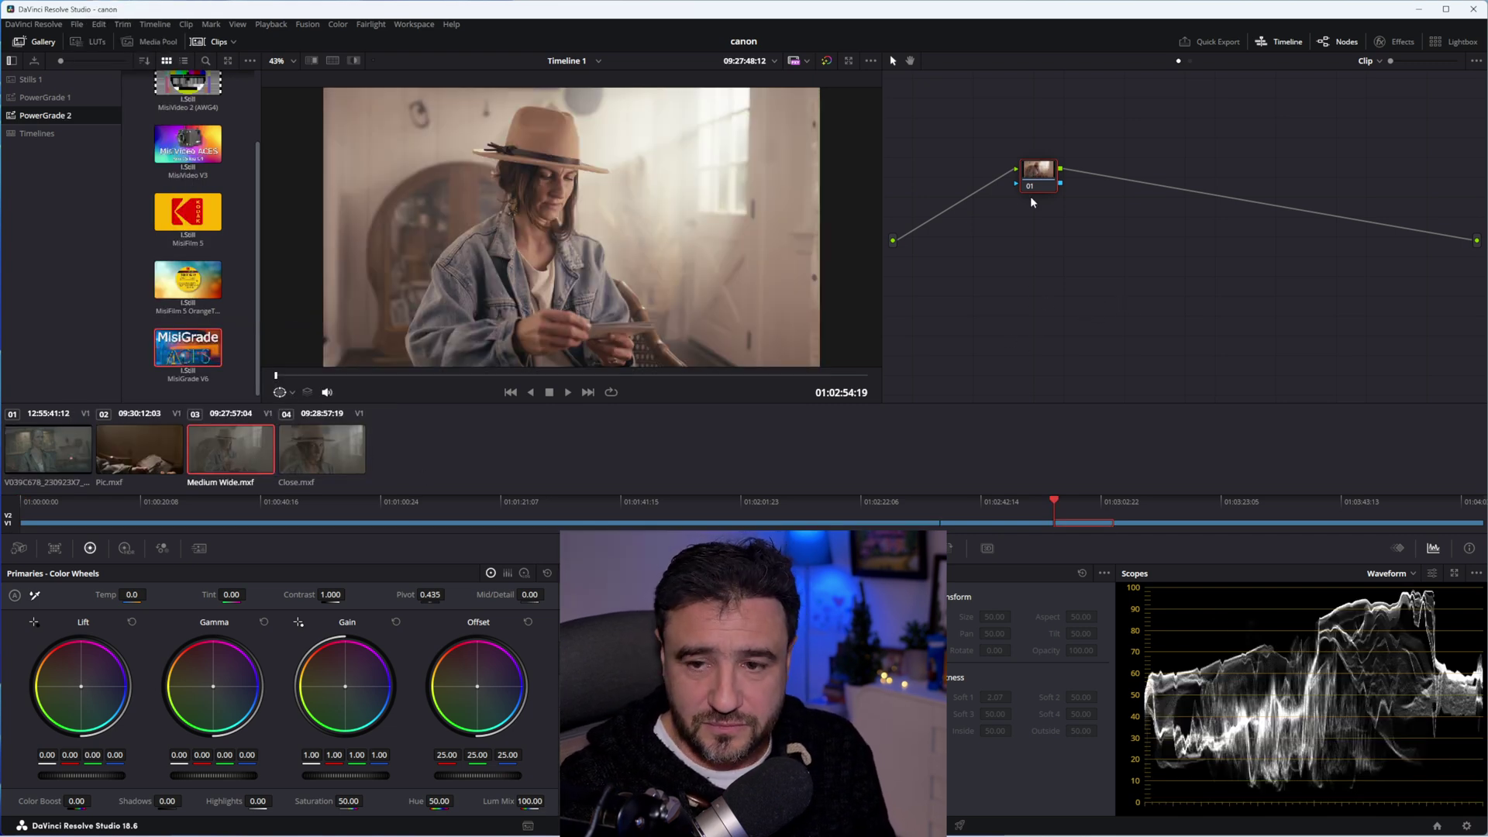
left_click_drag(1037, 176, 1097, 198)
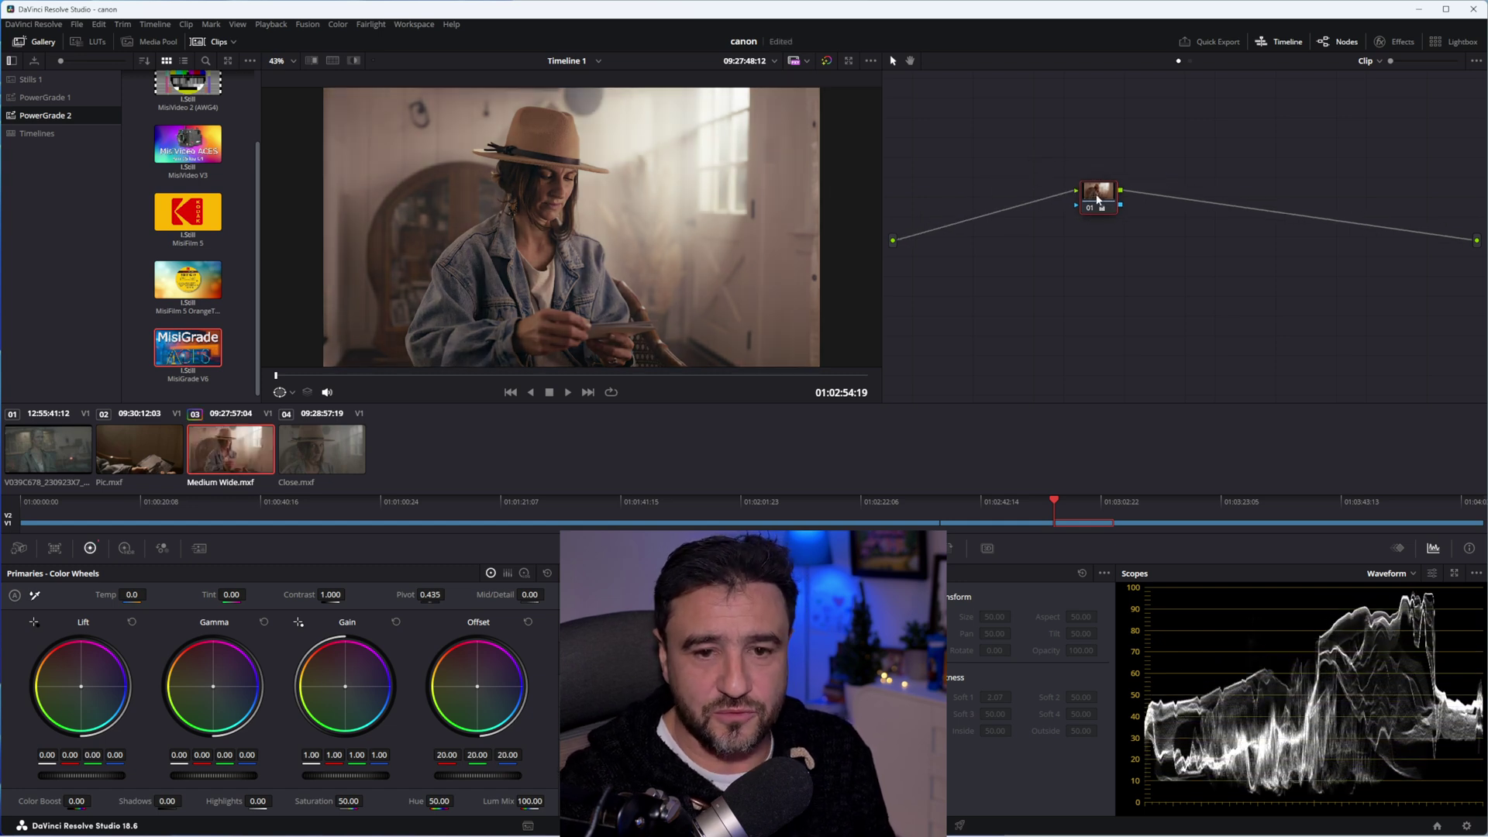
key("KP_Subtract")
key("KP_Subtract")
key("KP_Subtract")
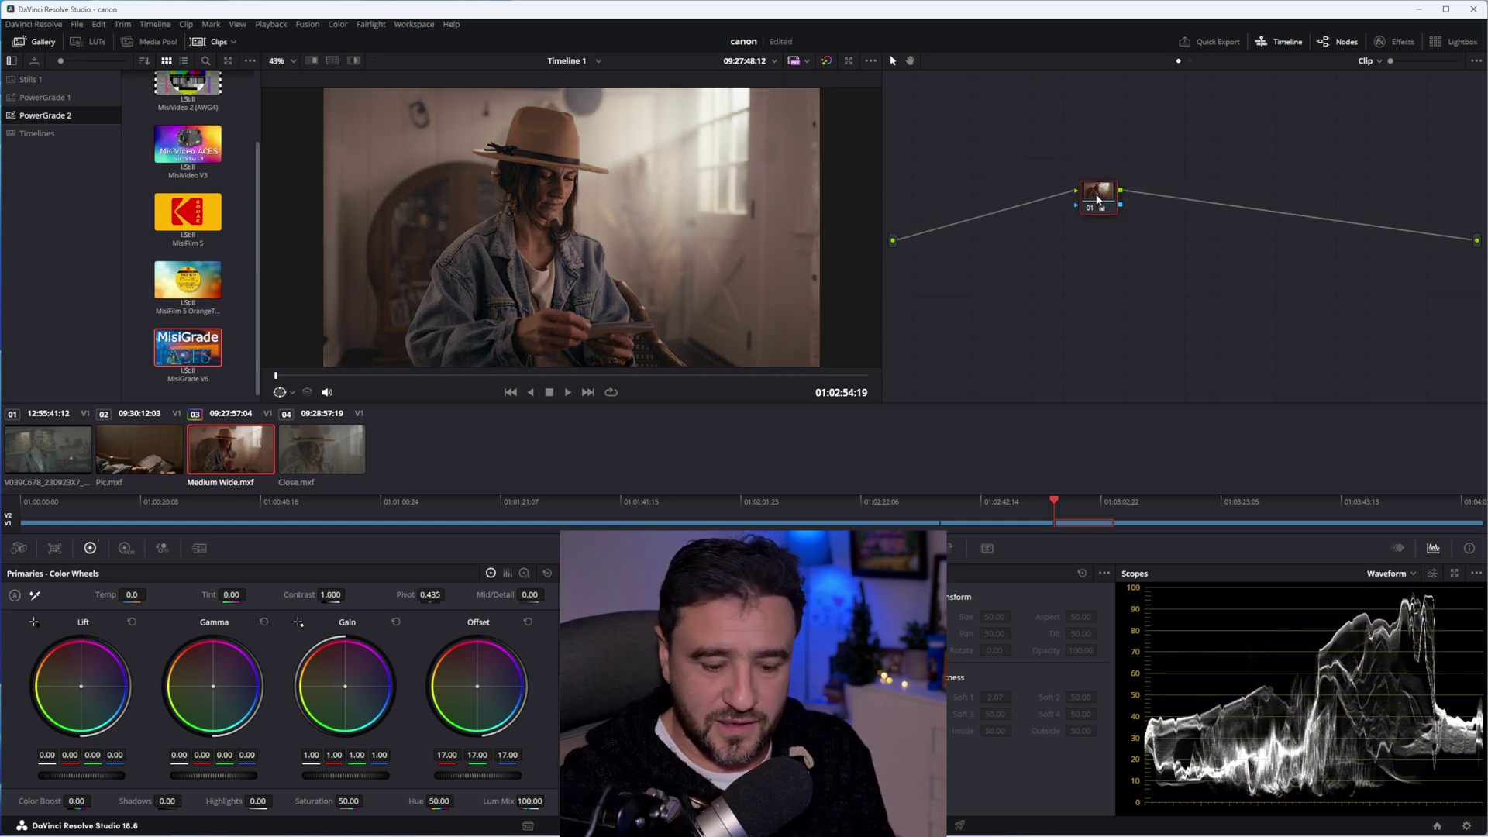
key("KP_4")
key("KP_9")
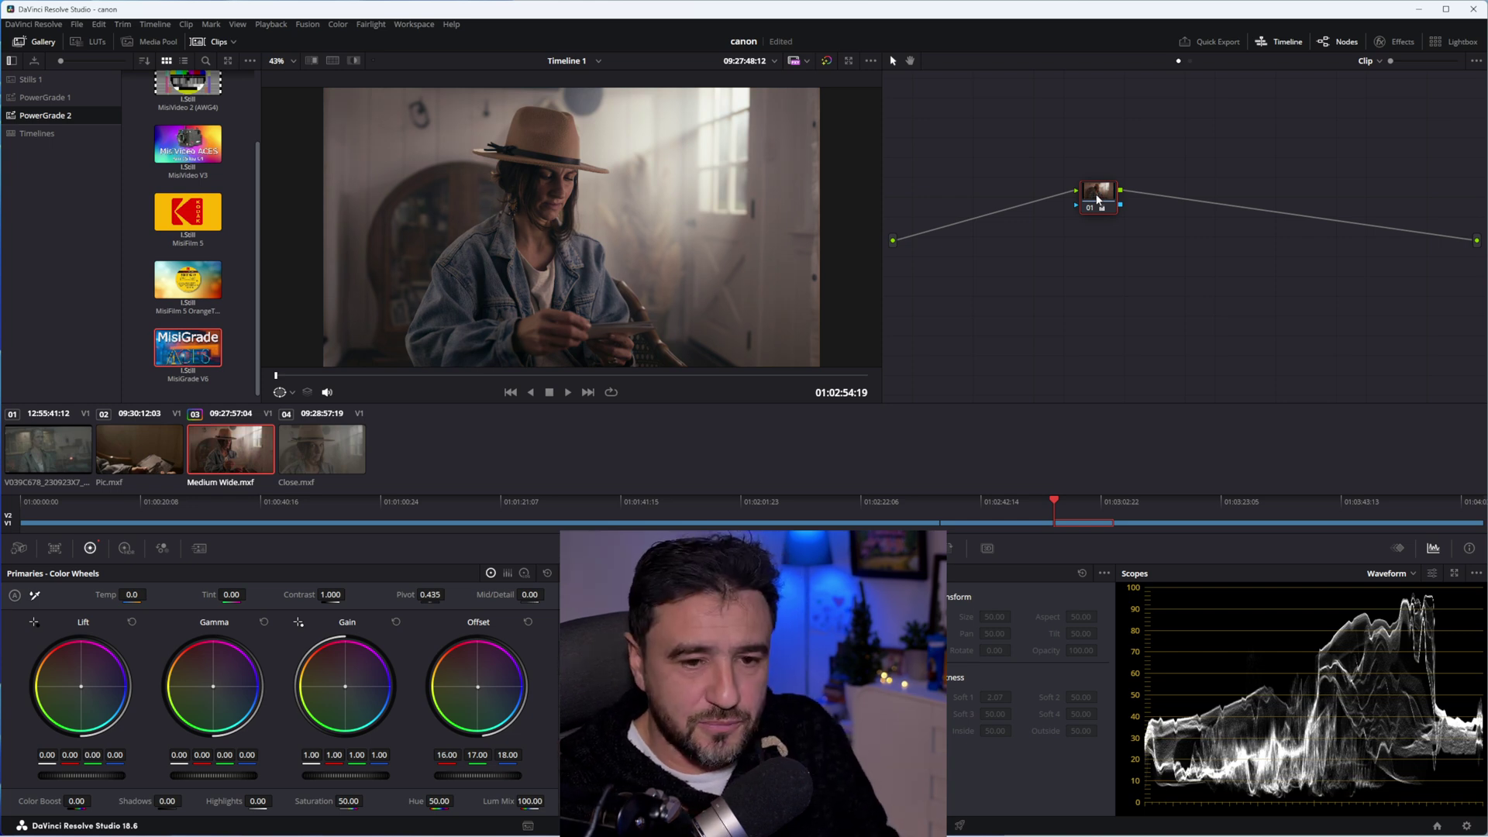
key("alt+KP_4")
key("alt+KP_4")
key("alt+KP_4")
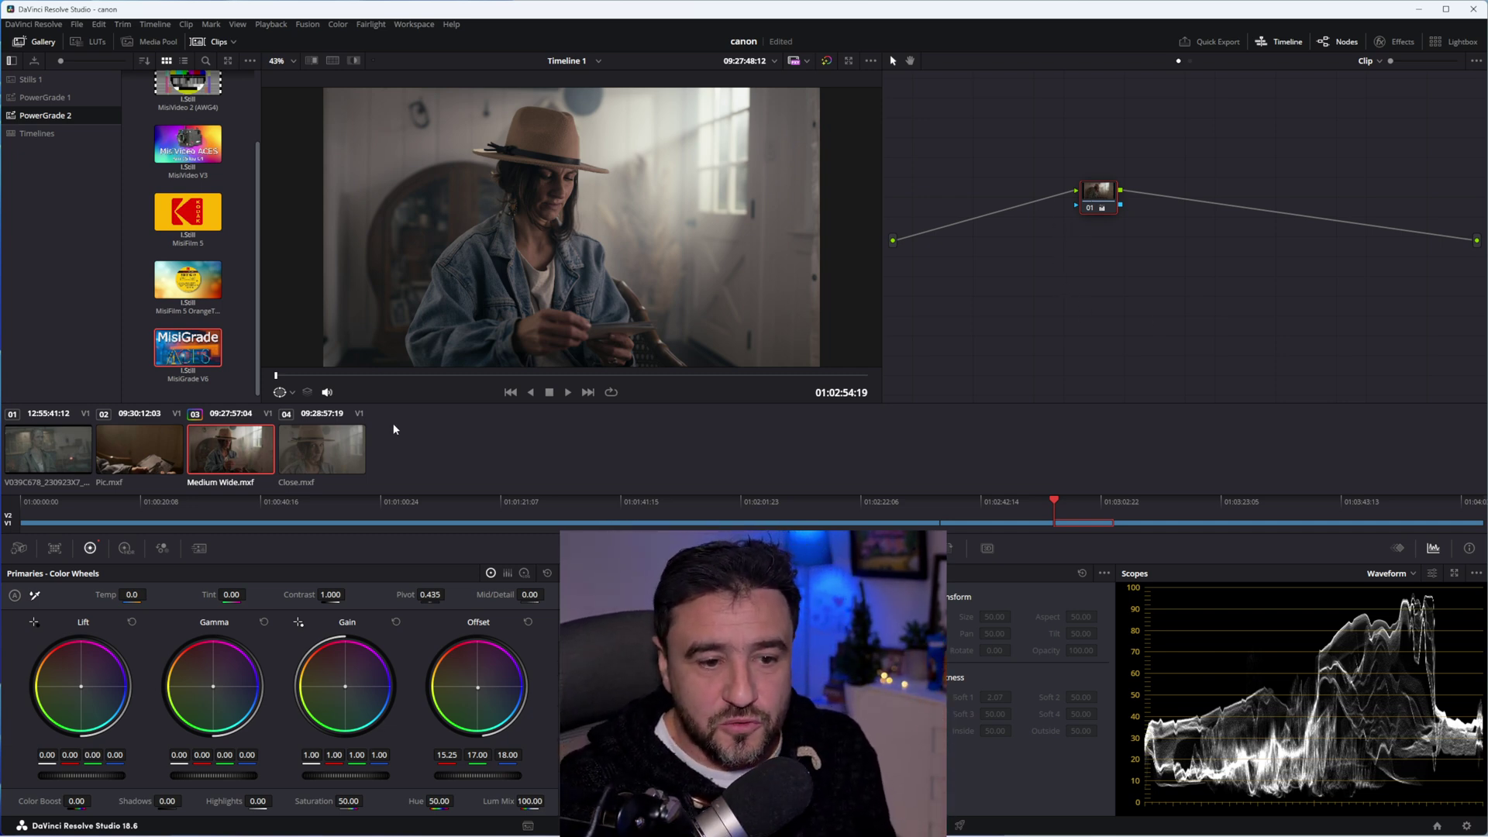
Reset all grades and nodes on Medium Wide.mxf and apply the MisiGrade V6 PowerGrade to it.
right_click(968, 325)
left_click(1081, 336)
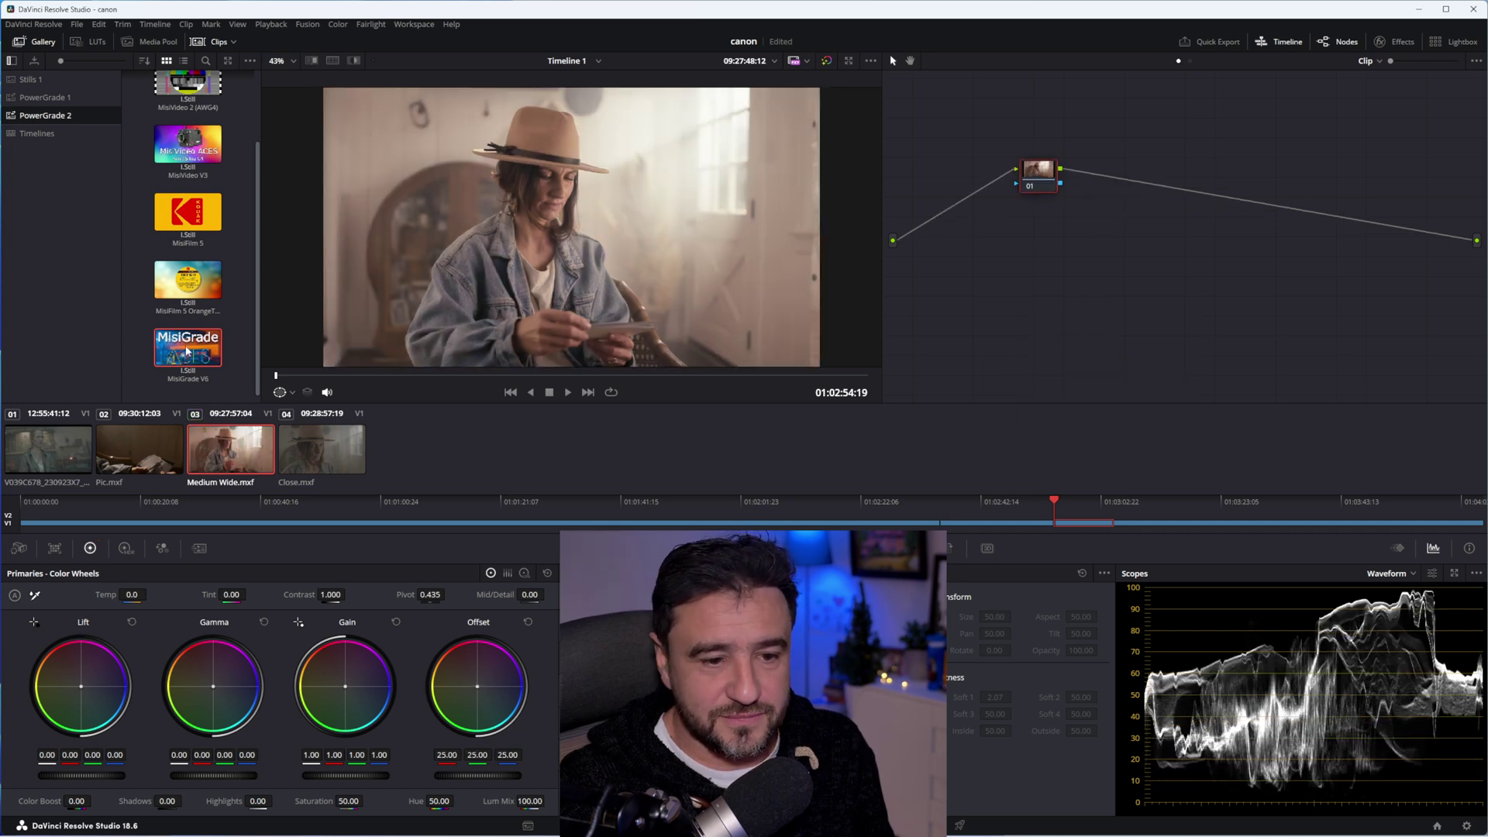
double_click(186, 351)
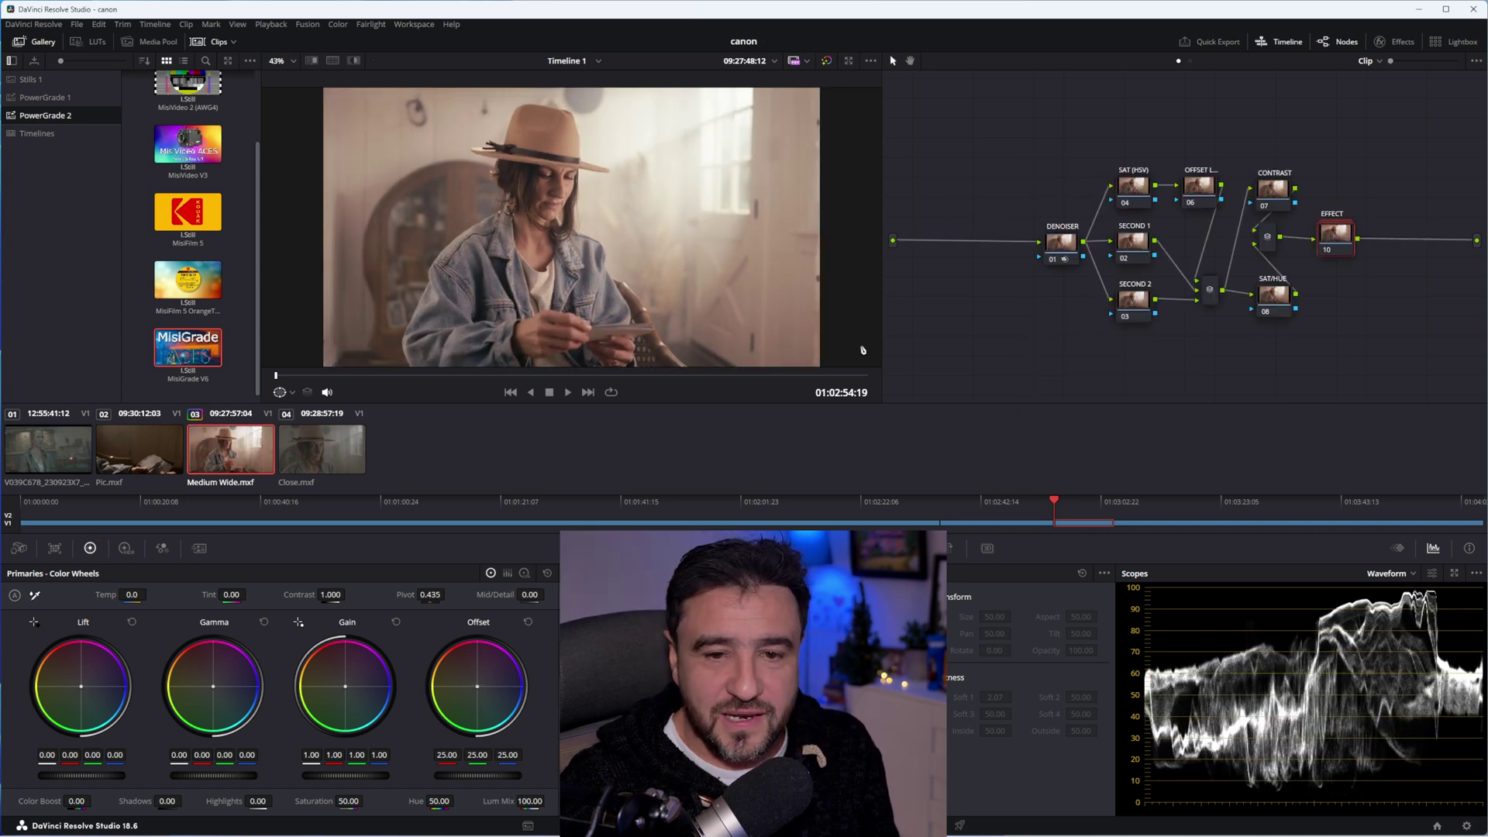
Darken and cool Medium Wide.mxf with printer lights on the OFFSET node, bringing Offset to red 15.00, green 17.00 and blue 19.00.
left_click(1198, 194)
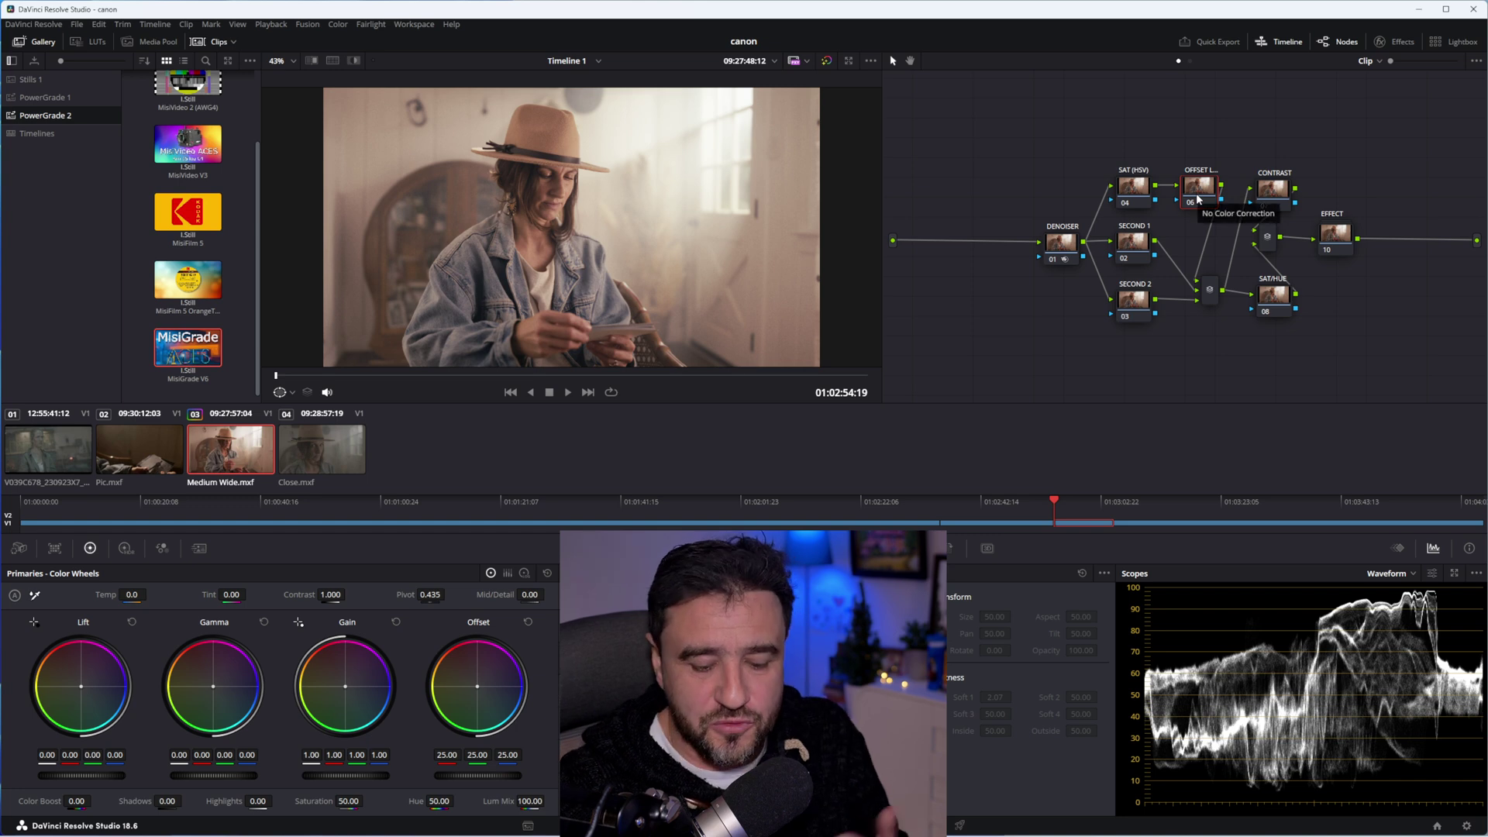
key("KP_Subtract")
key("KP_Subtract")
key("KP_Subtract")
key("KP_Subtract")
key("KP_Subtract")
key("KP_Subtract")
key("KP_Subtract")
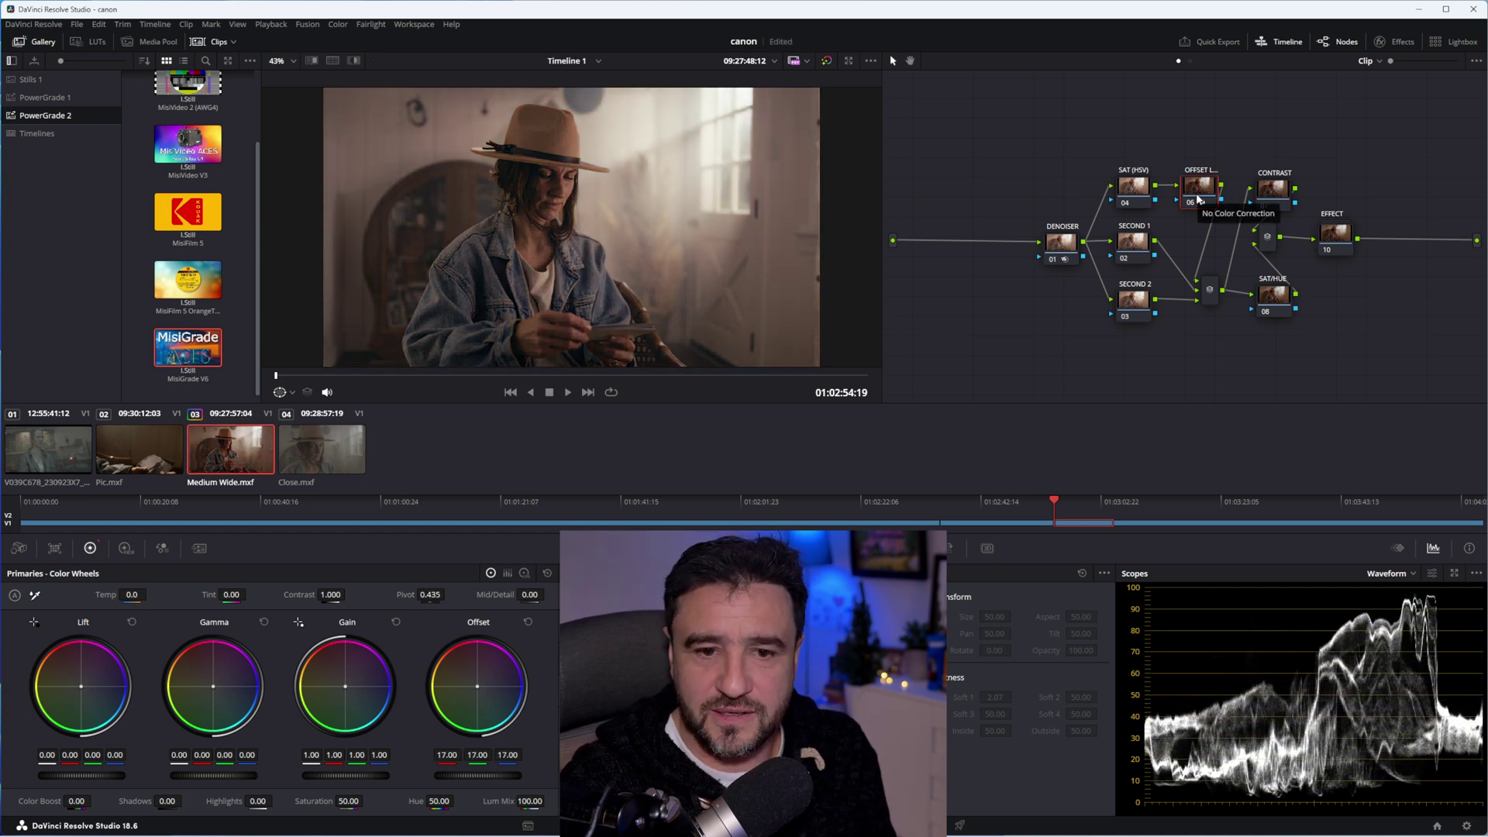
key("KP_4")
key("KP_4")
key("KP_9")
key("KP_9")
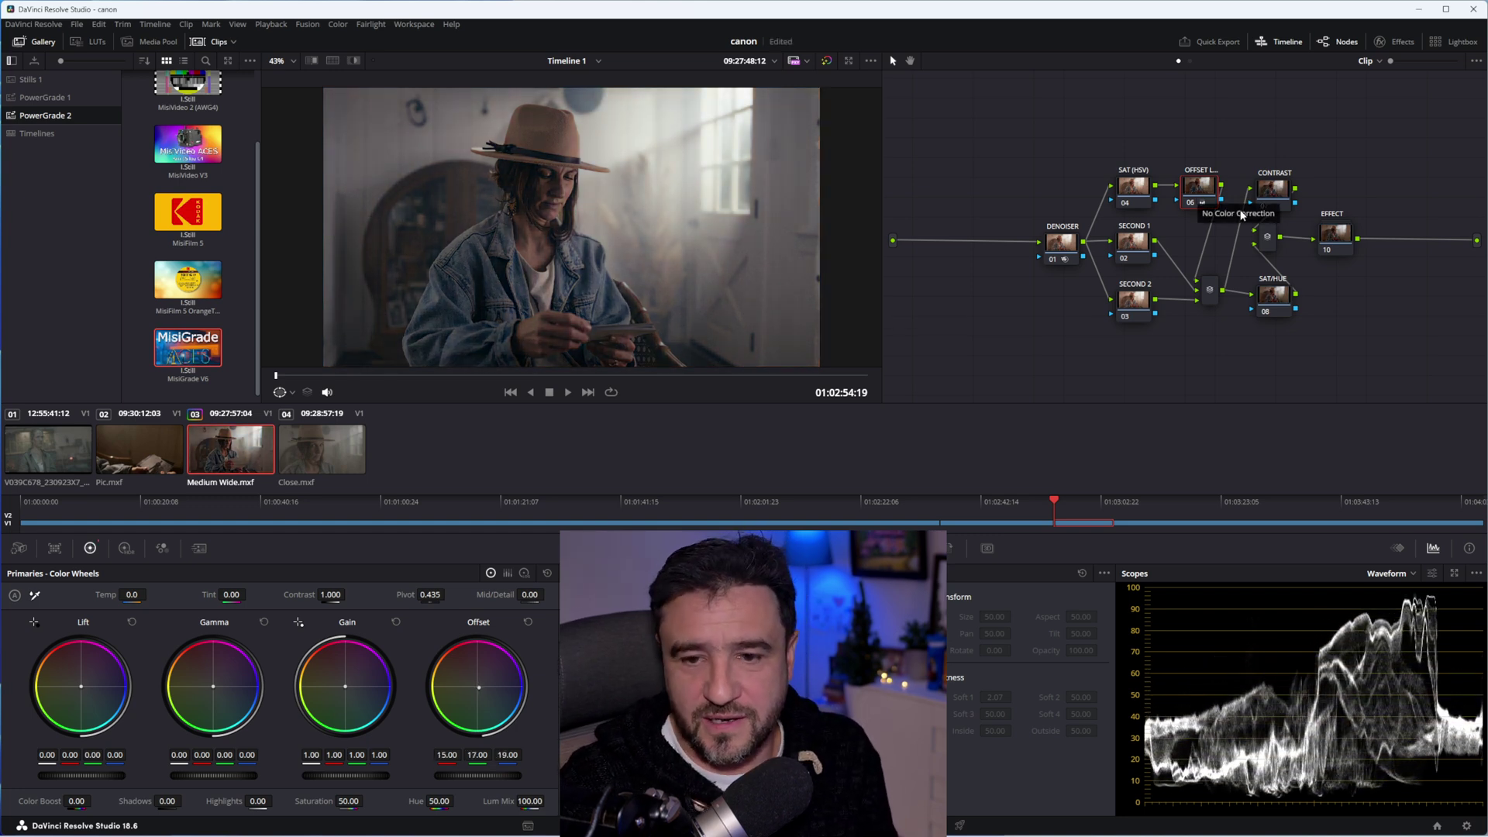
Set the CONTRAST node's contrast to 1.056 on Medium Wide.mxf and lower the OFFSET node's blue offset to 17.00.
key("shift+apostrophe")
mouse_move(330, 594)
left_mouse_down()
mouse_move(348, 594)
mouse_move(334, 603)
left_mouse_up()
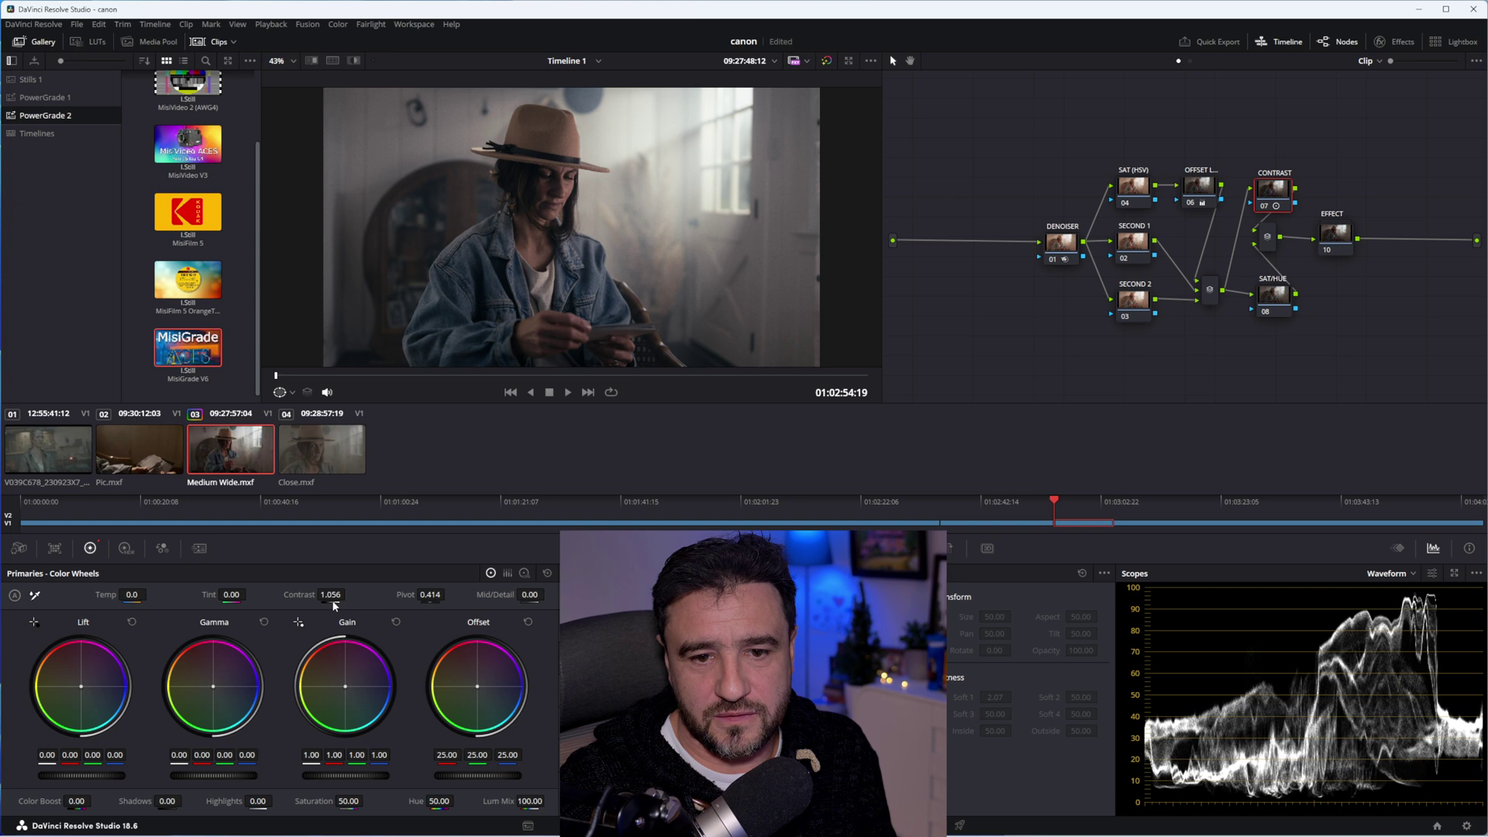
left_click(1205, 186)
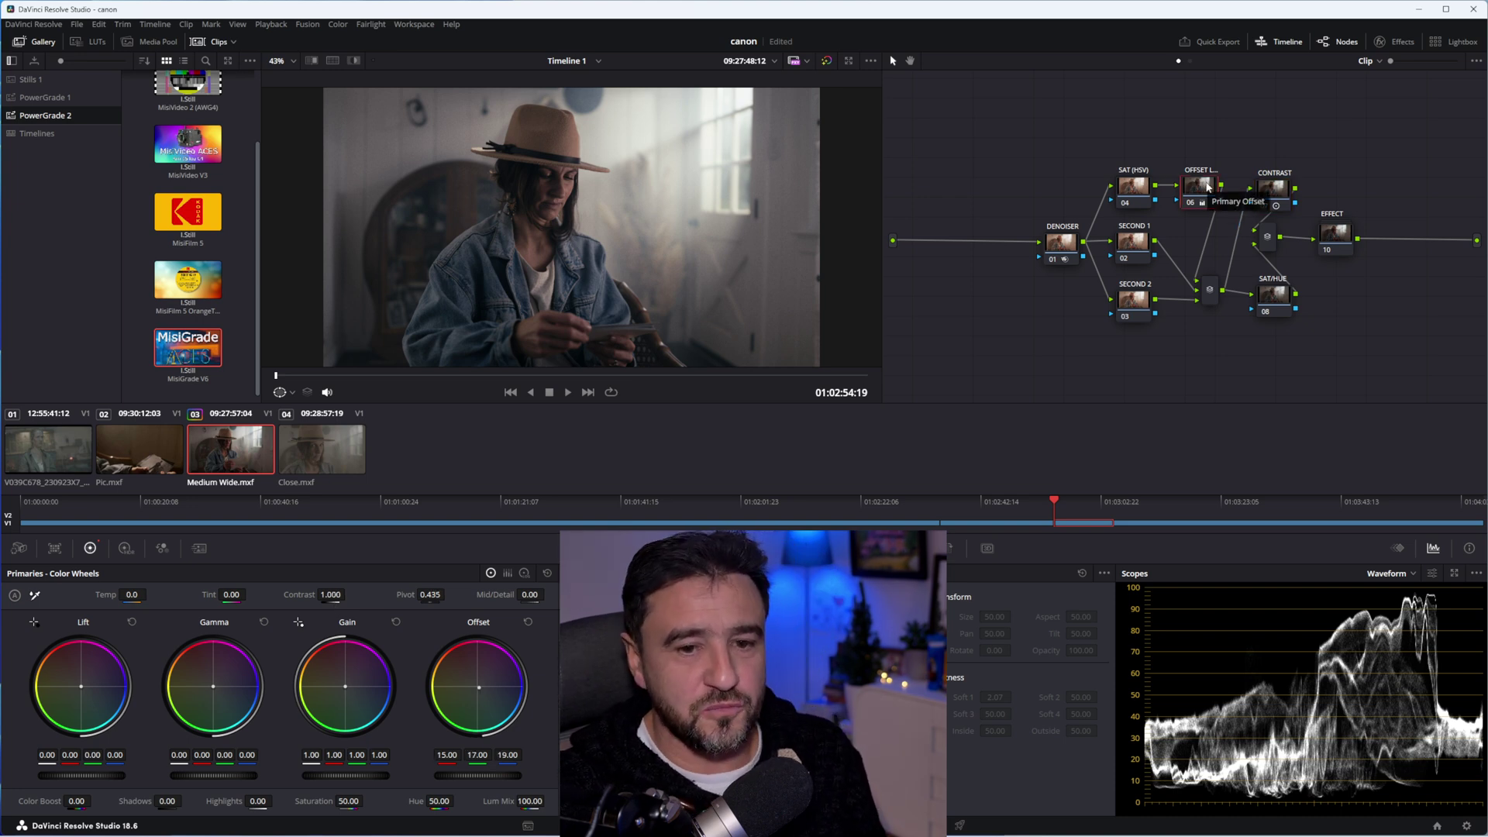
key("KP_6")
key("KP_6")
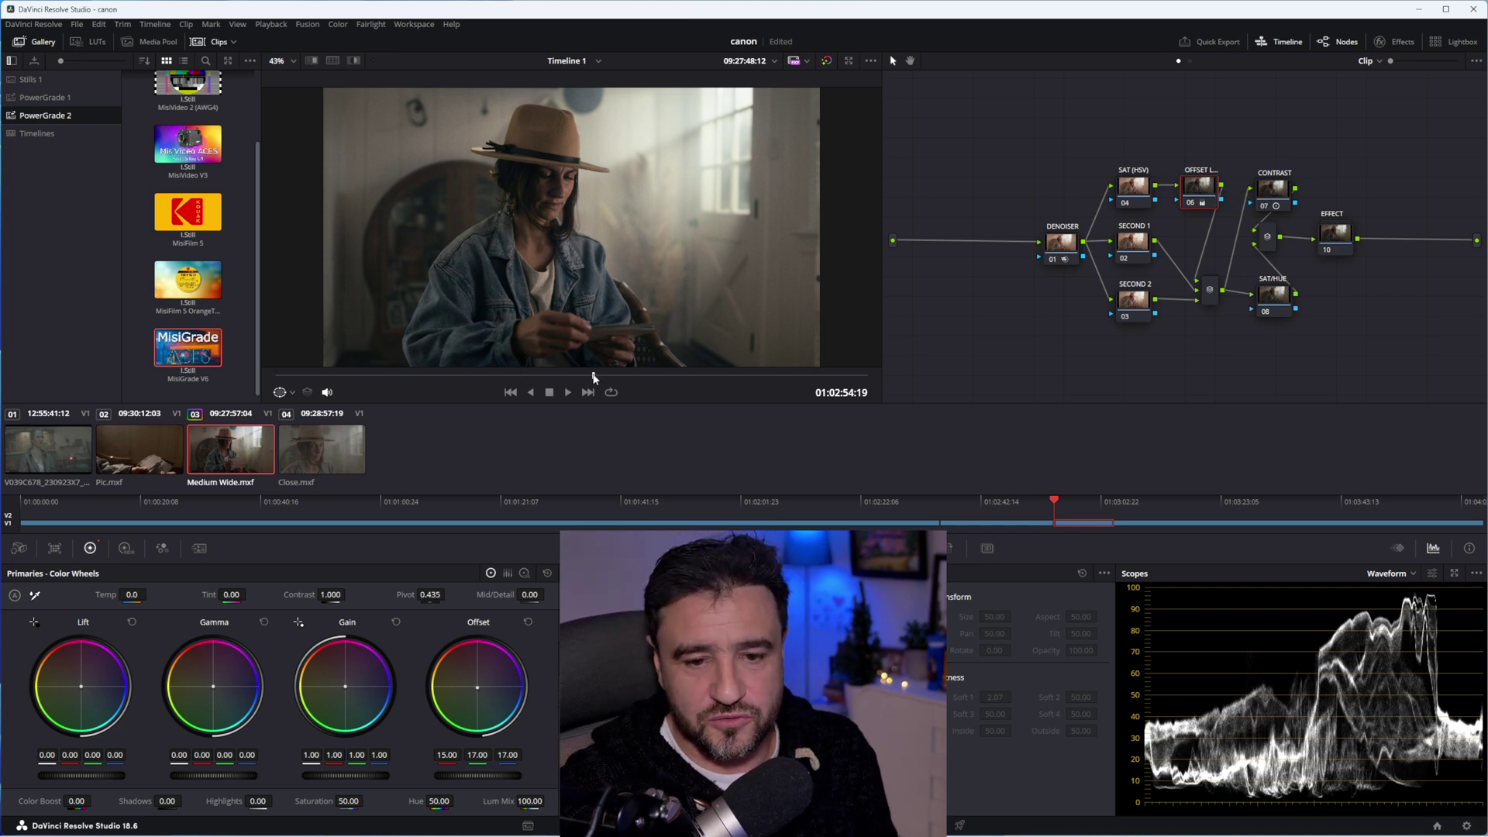
left_click_drag(594, 377, 790, 379)
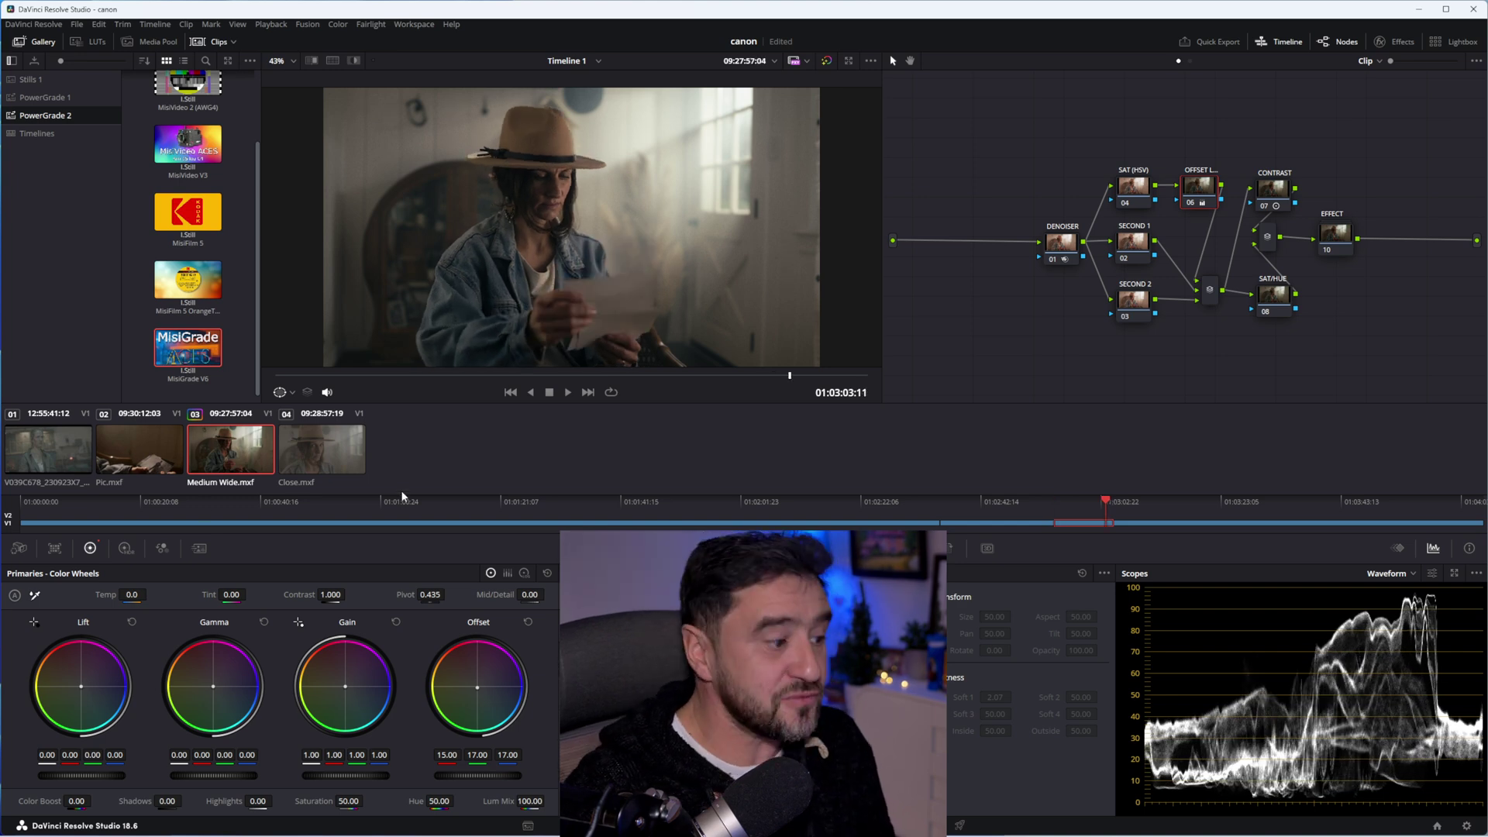
Carry the Medium Wide.mxf grade over to the first clip and brighten its OFFSET node by 12 printer-light points.
key("Home")
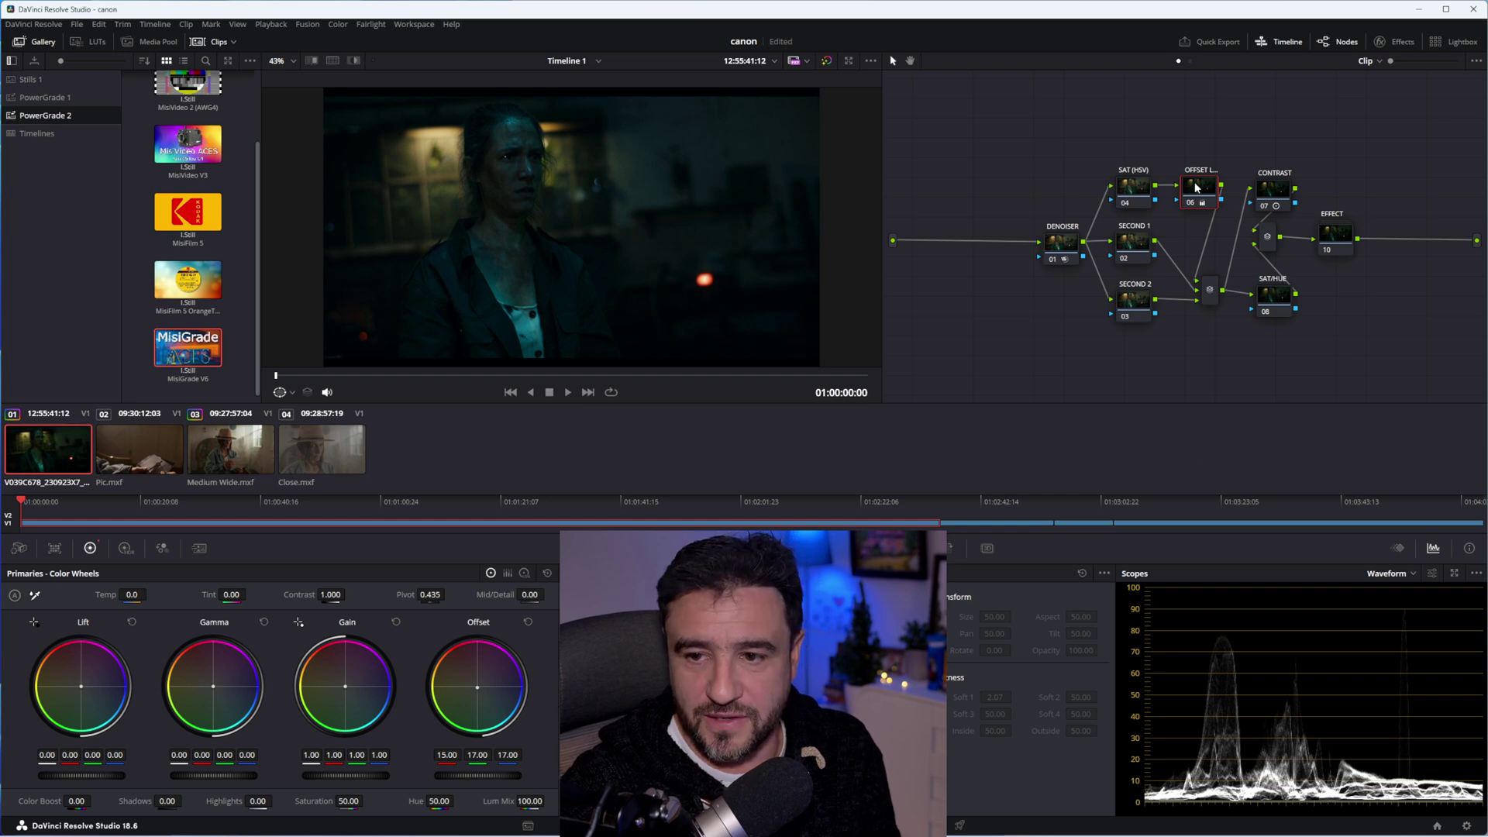
key("KP_Add")
key("KP_Add")
key("KP_Add")
key("KP_Add")
key("KP_Add")
key("KP_Add")
key("KP_Add")
key("KP_Add")
key("KP_Add")
key("KP_Add")
key("KP_Add")
key("KP_Add")
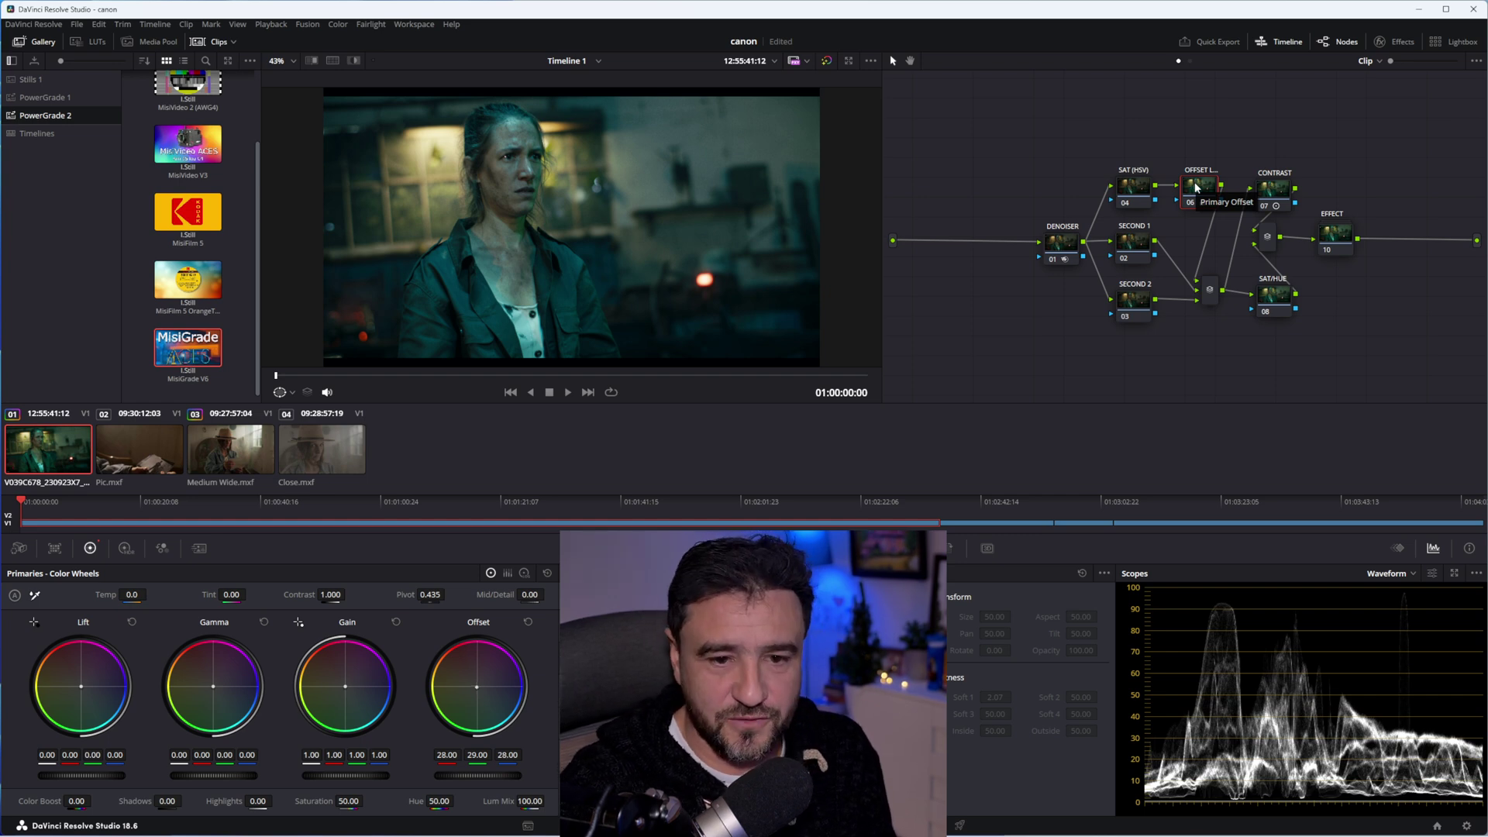
Warm the first clip's OFFSET node with printer lights, bringing Offset to red 29.00, green 29.00 and blue 27.00.
key("KP_7")
key("KP_7")
key("KP_7")
key("KP_3")
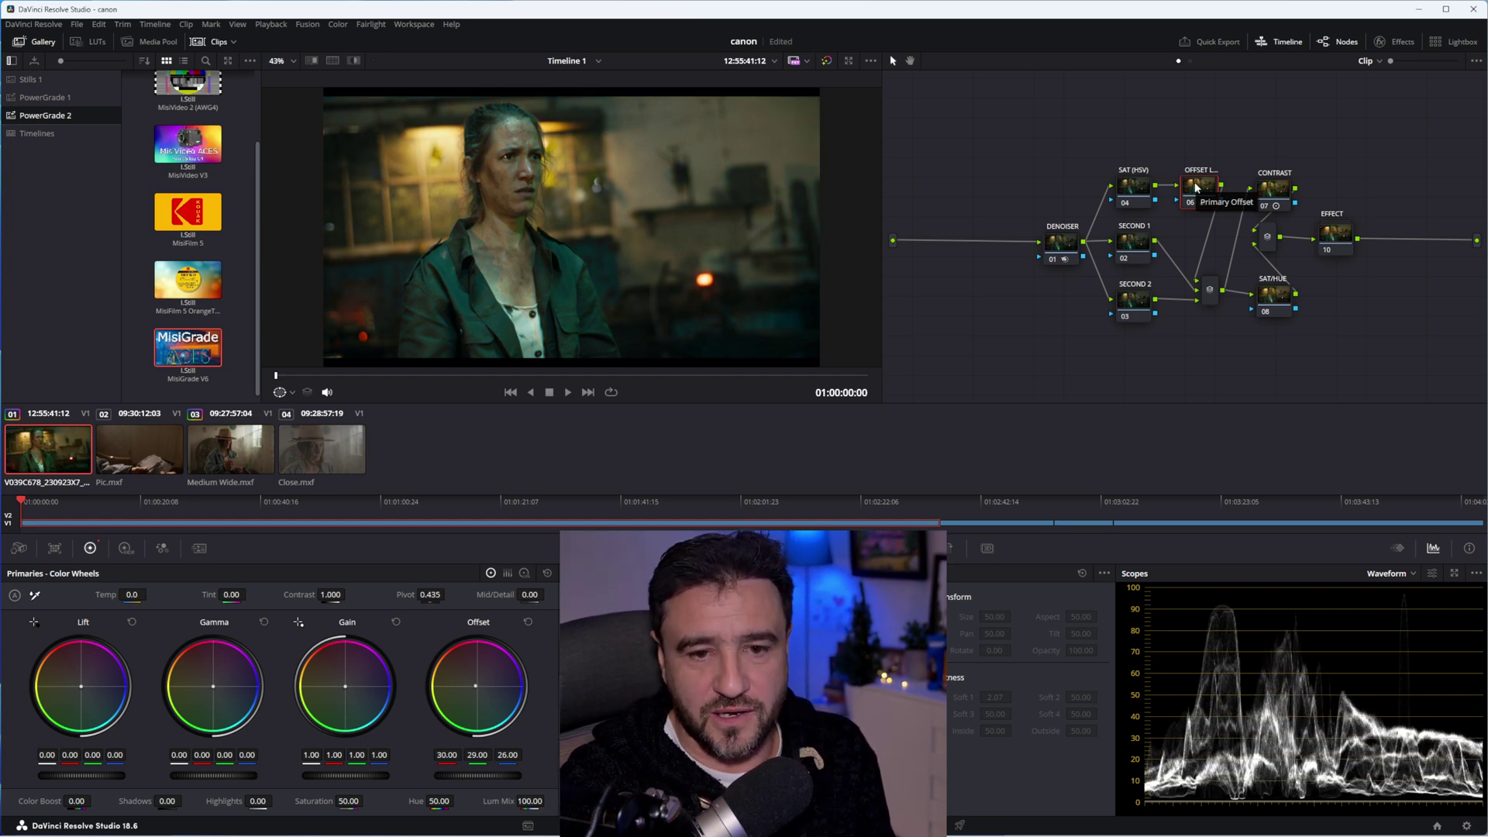
left_click(1273, 192)
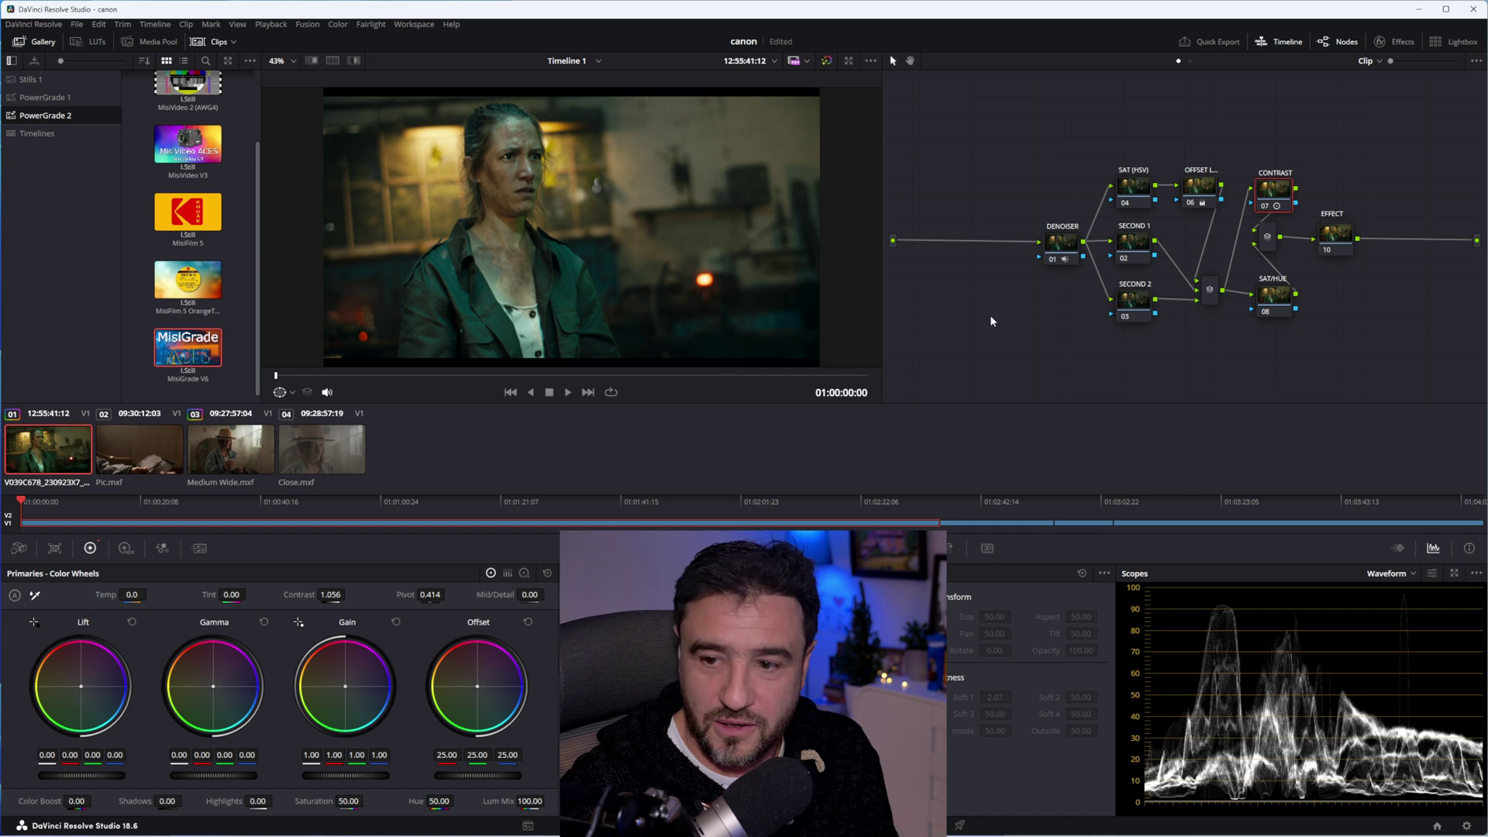
left_click(1206, 192)
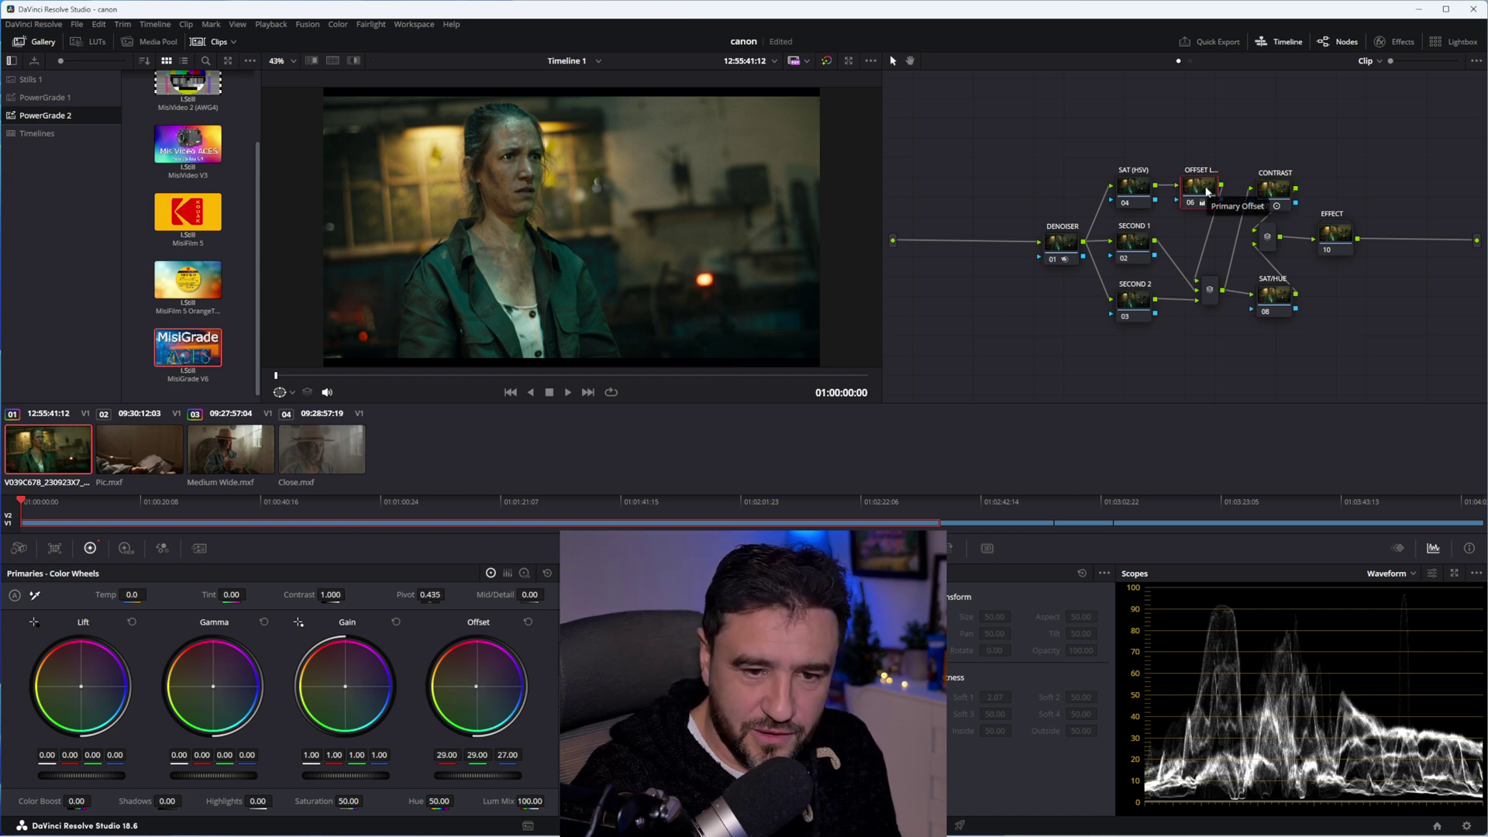
key("KP_3")
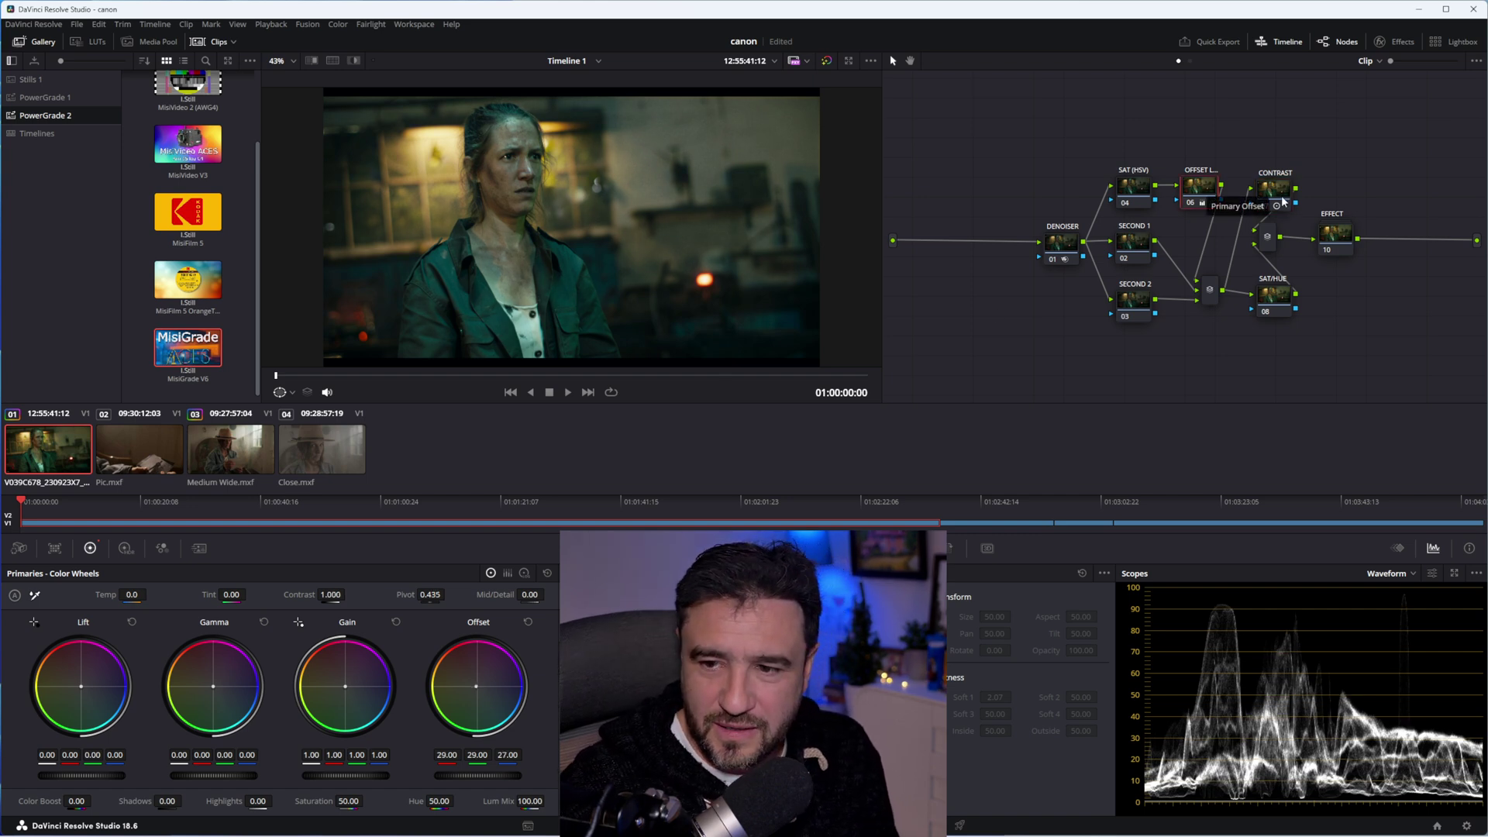
Raise the first clip's CONTRAST node contrast to 1.102 and set its OFFSET node to 27.00 for red, green and blue.
key("ctrl+shift+apostrophe")
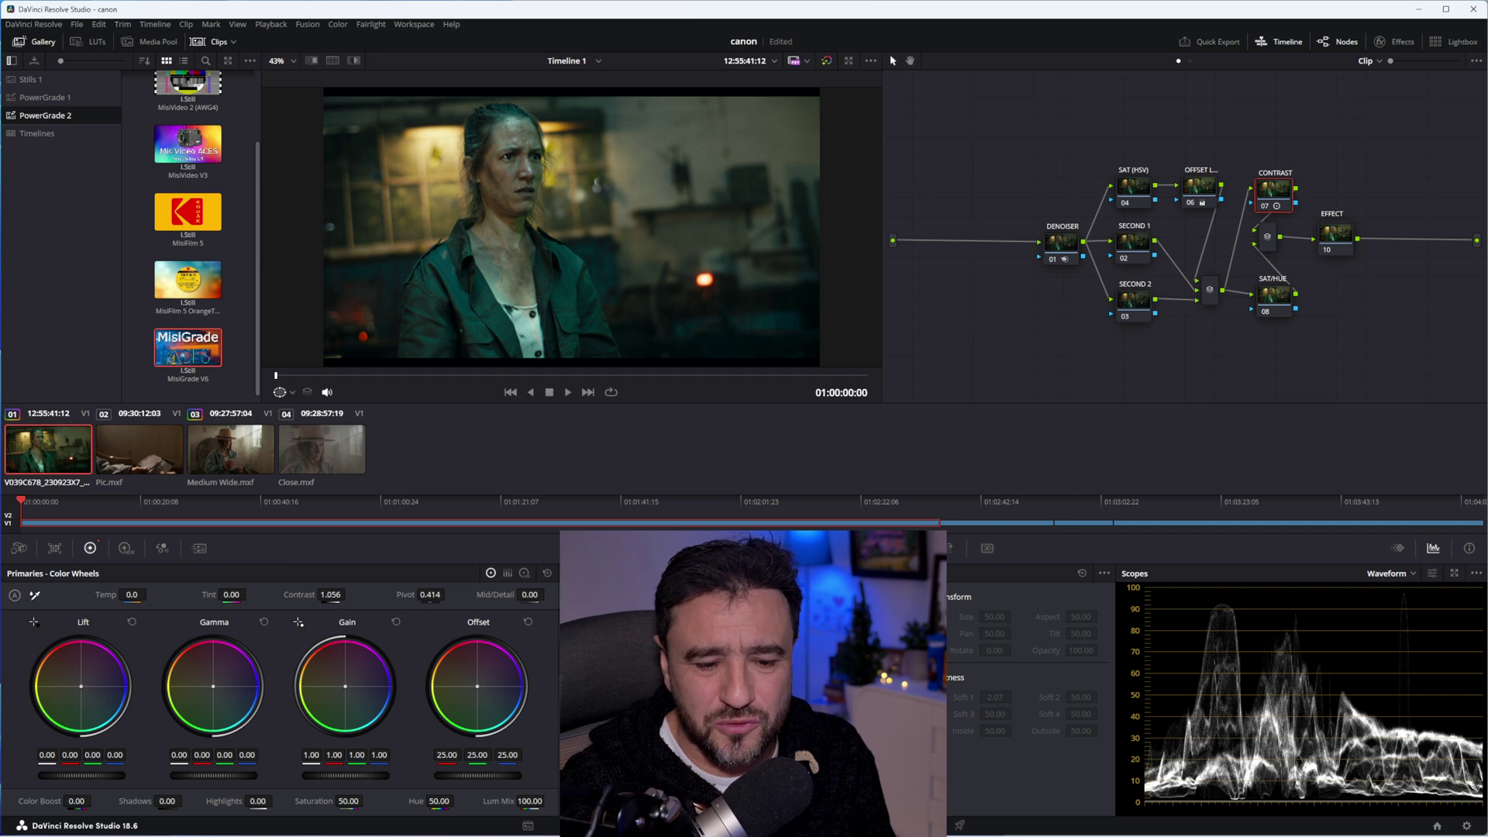
mouse_move(330, 594)
left_mouse_down()
mouse_move(364, 595)
mouse_move(352, 594)
left_mouse_up()
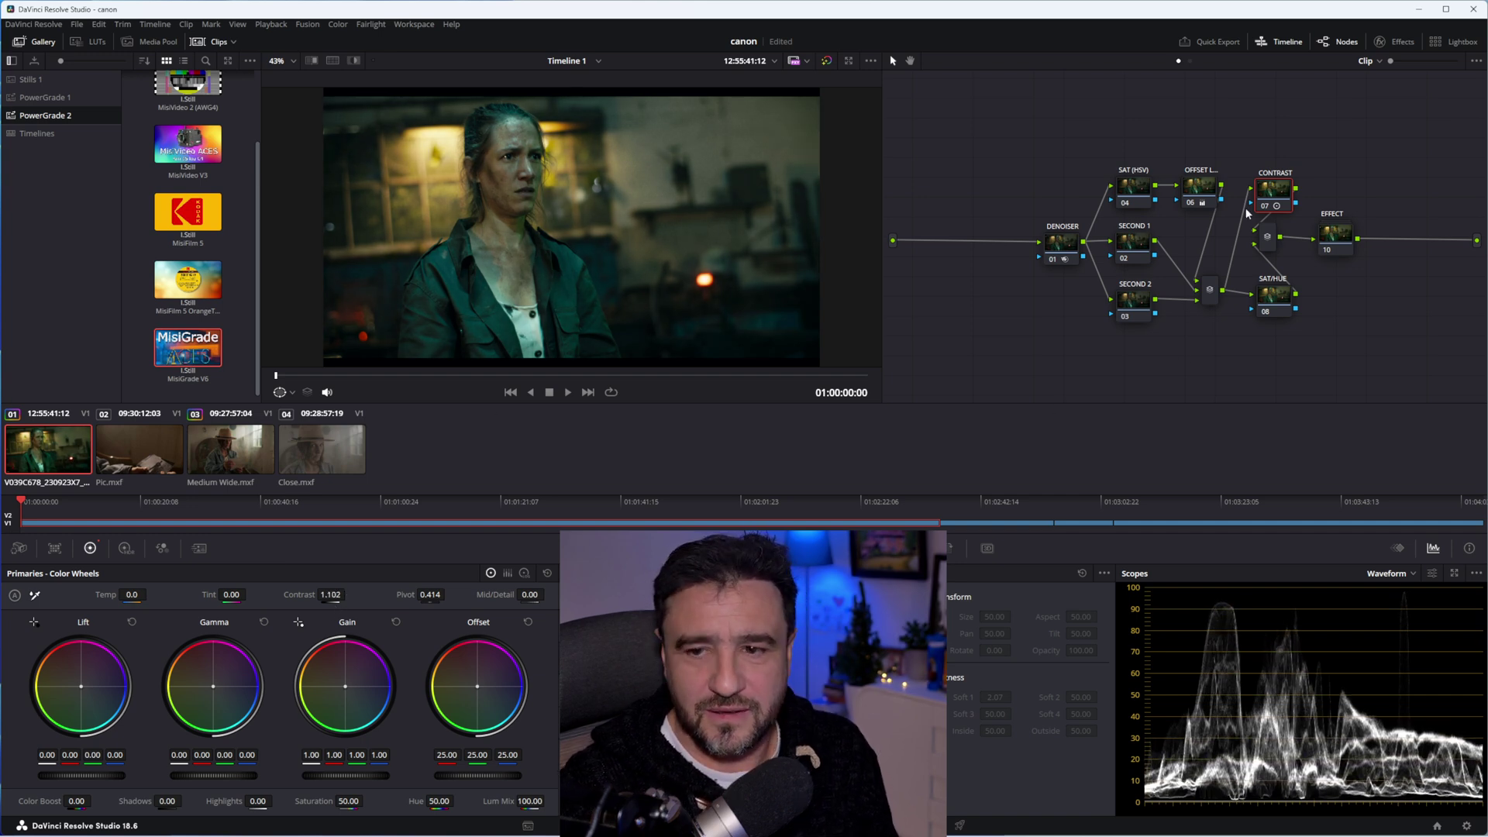
left_click(1194, 182)
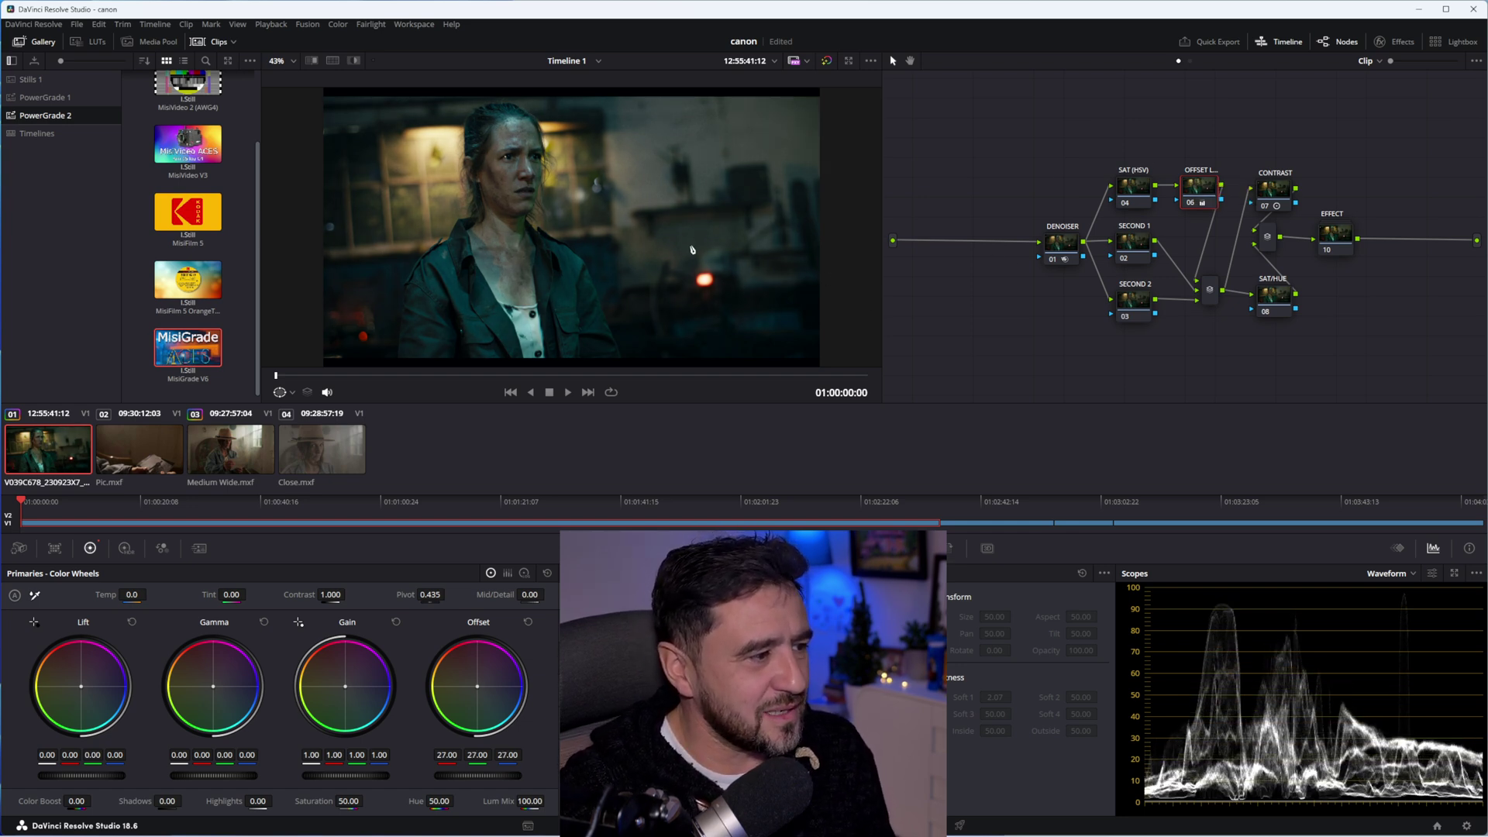
Hide the clip thumbnails and gallery to enlarge the viewer, and compare the first clip with its grade bypassed and enabled.
scroll(692, 249, "down", 1)
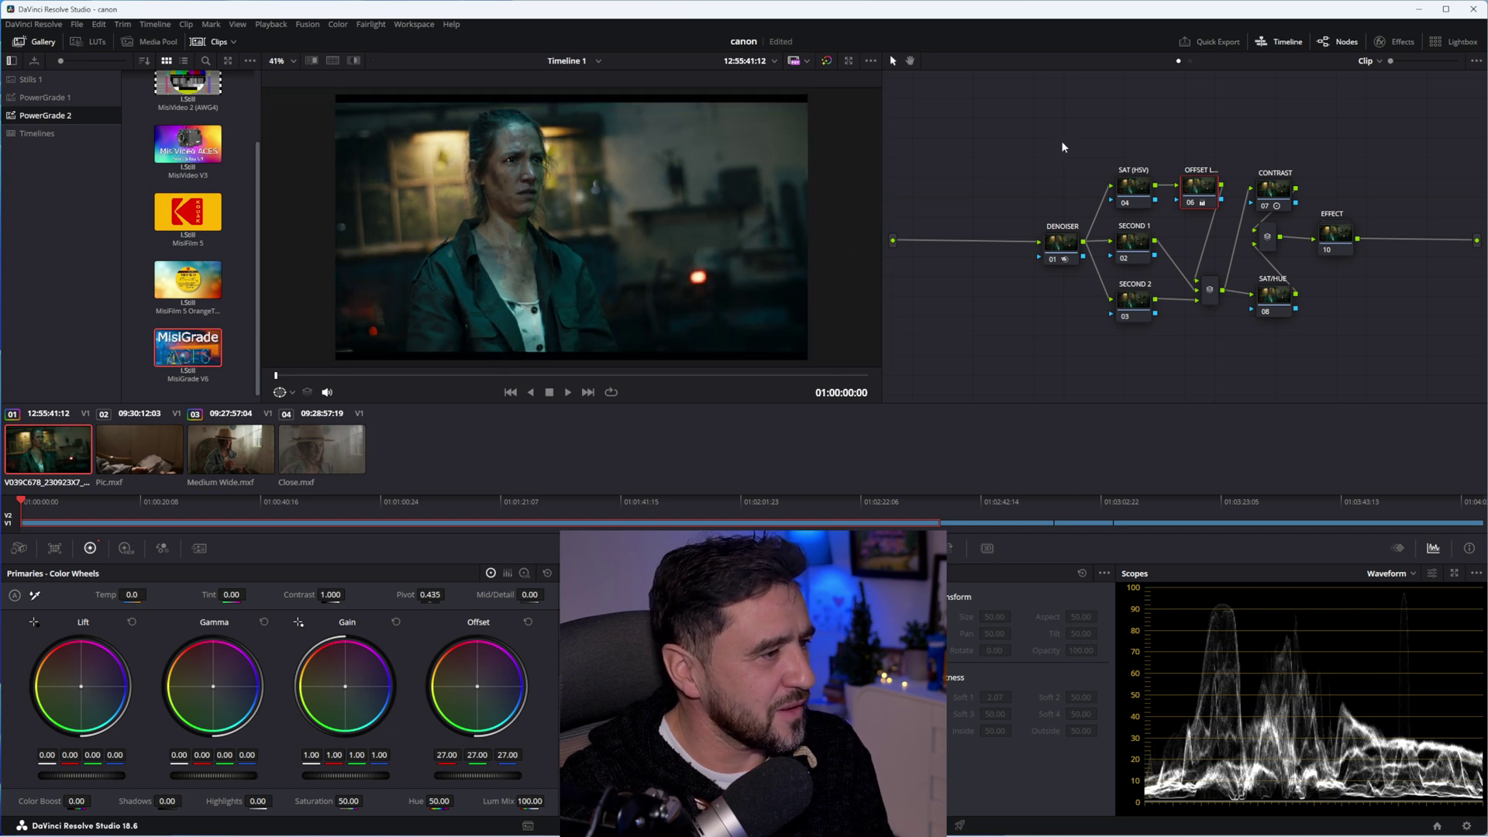
left_click(206, 43)
scroll(696, 323, "up", 5)
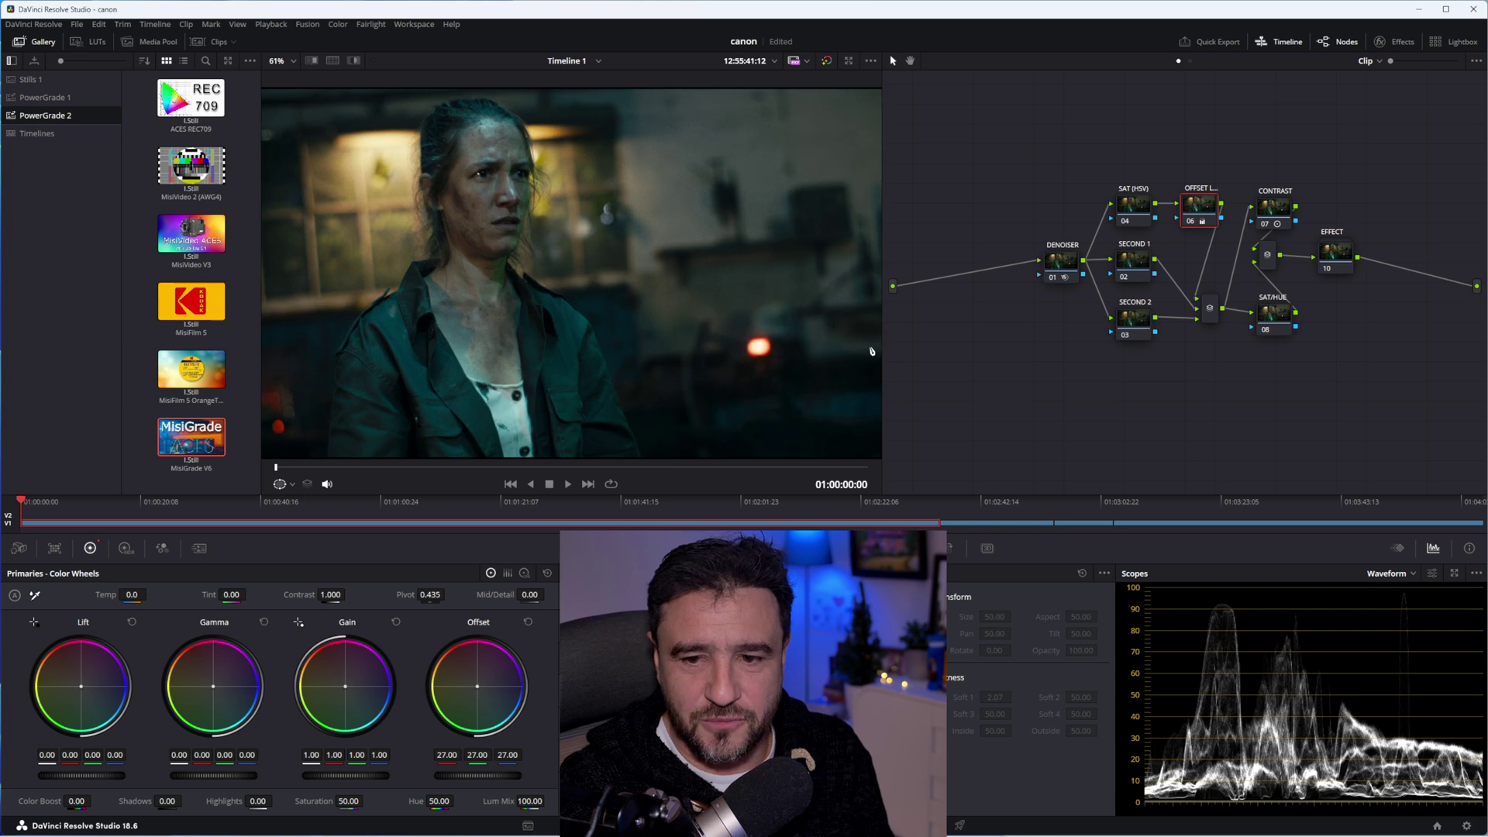
left_click(37, 43)
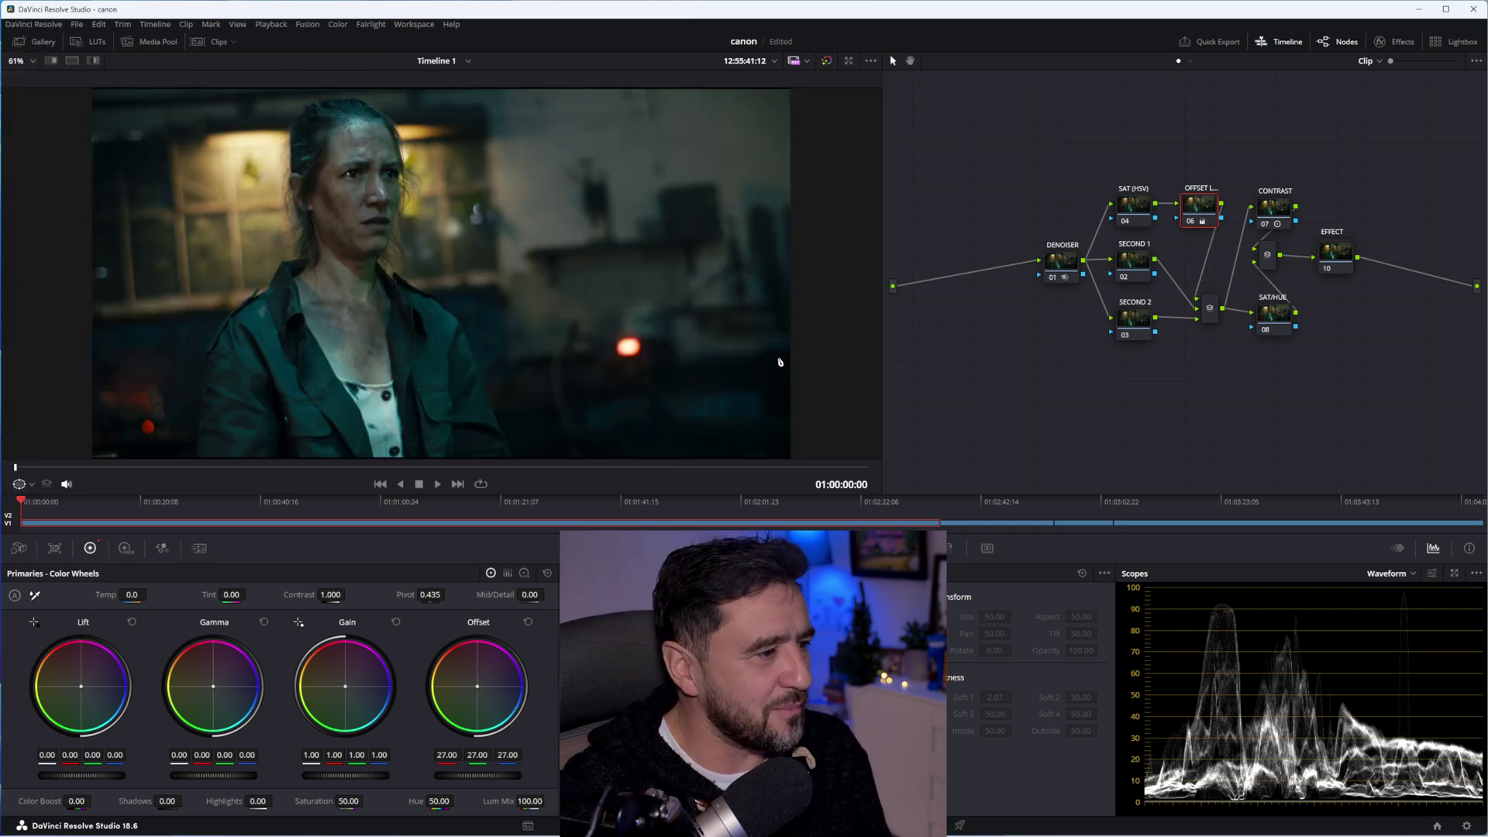
left_click(826, 62)
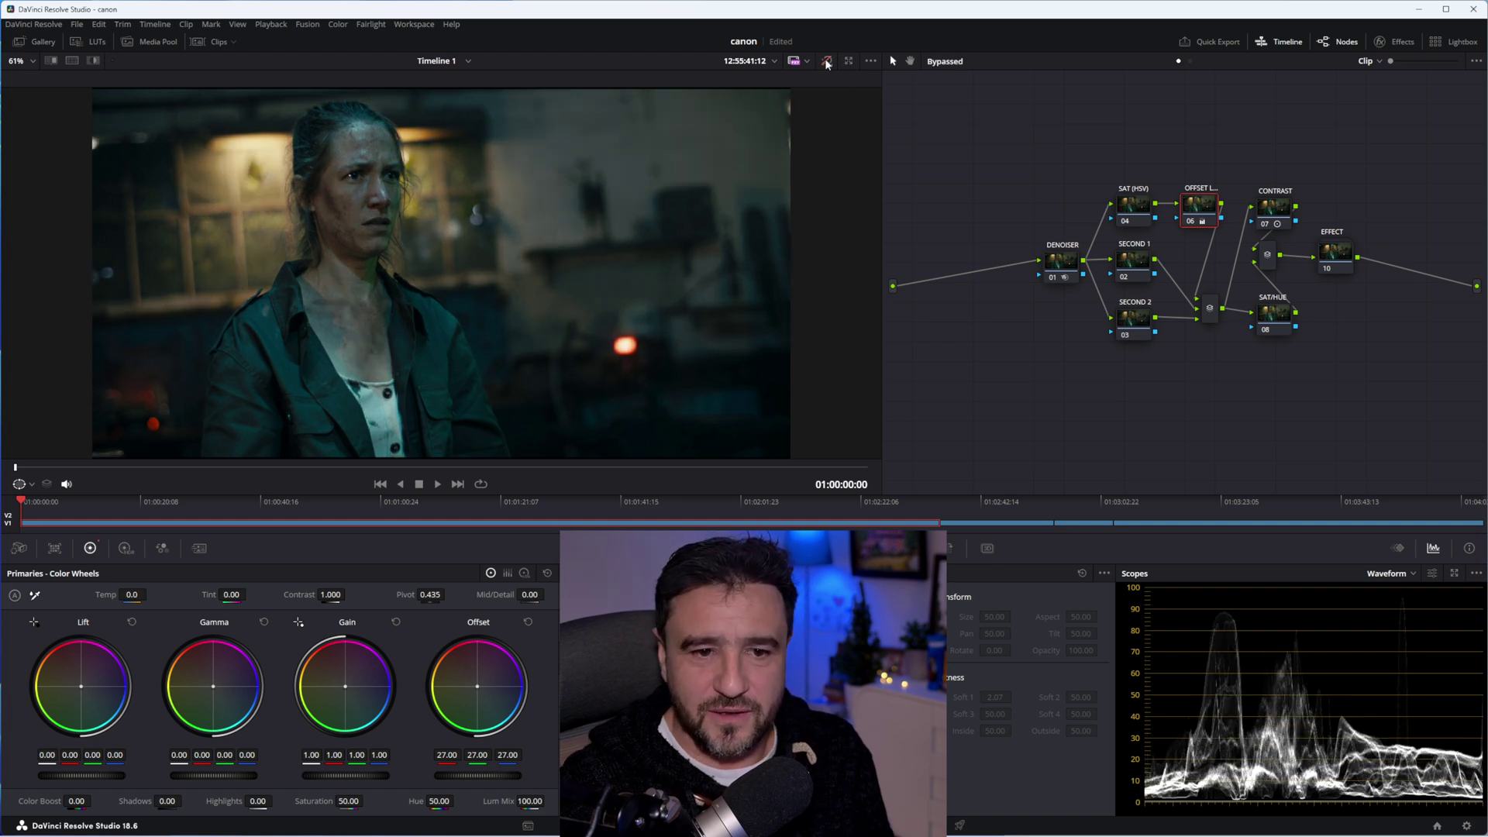
left_click(827, 63)
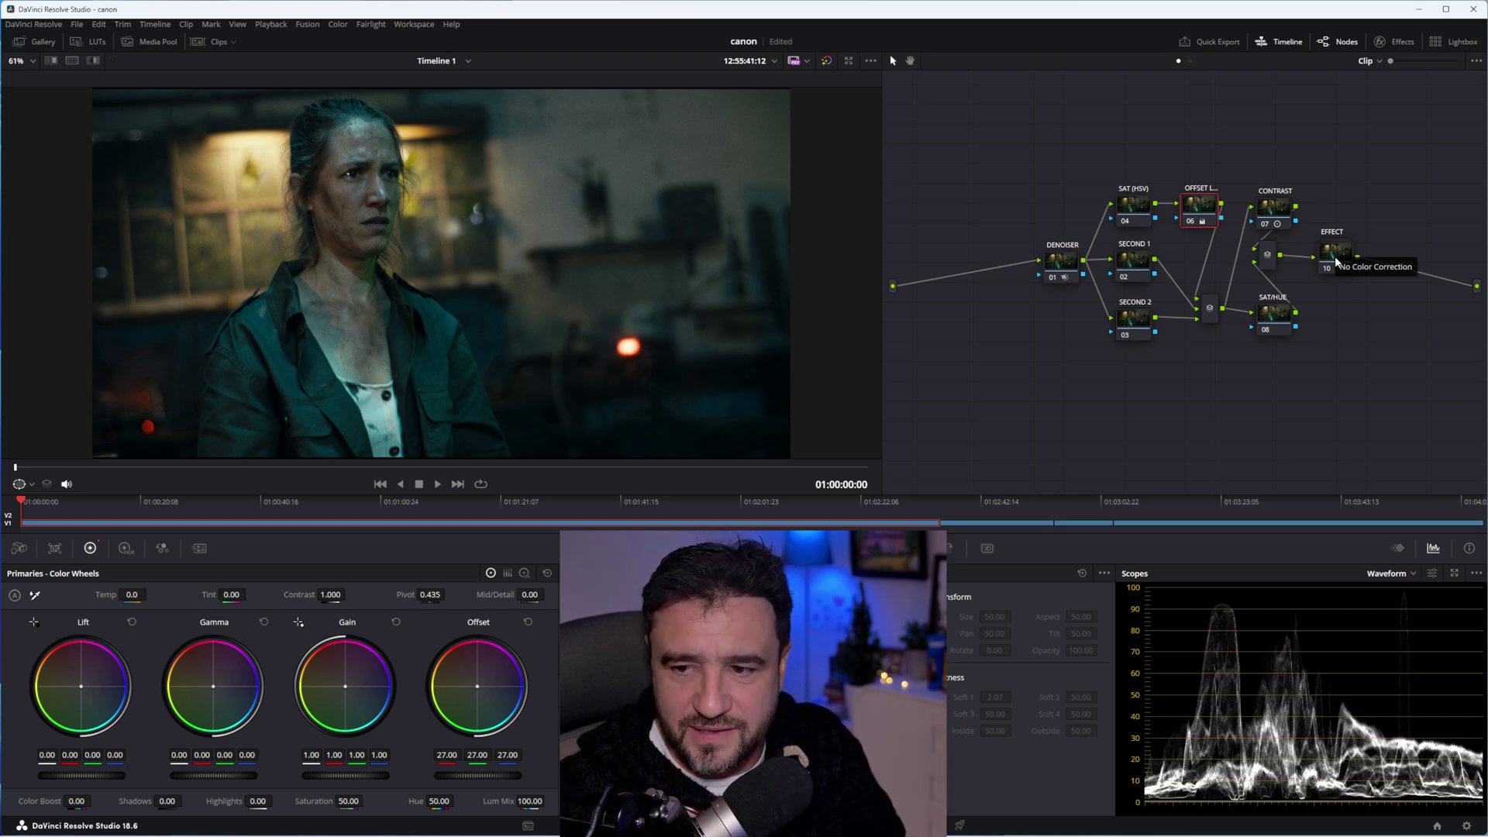
Select the EFFECT node and play the first clip up to 01:00:04:05 to review the grade in motion.
left_click_drag(1336, 262, 1342, 268)
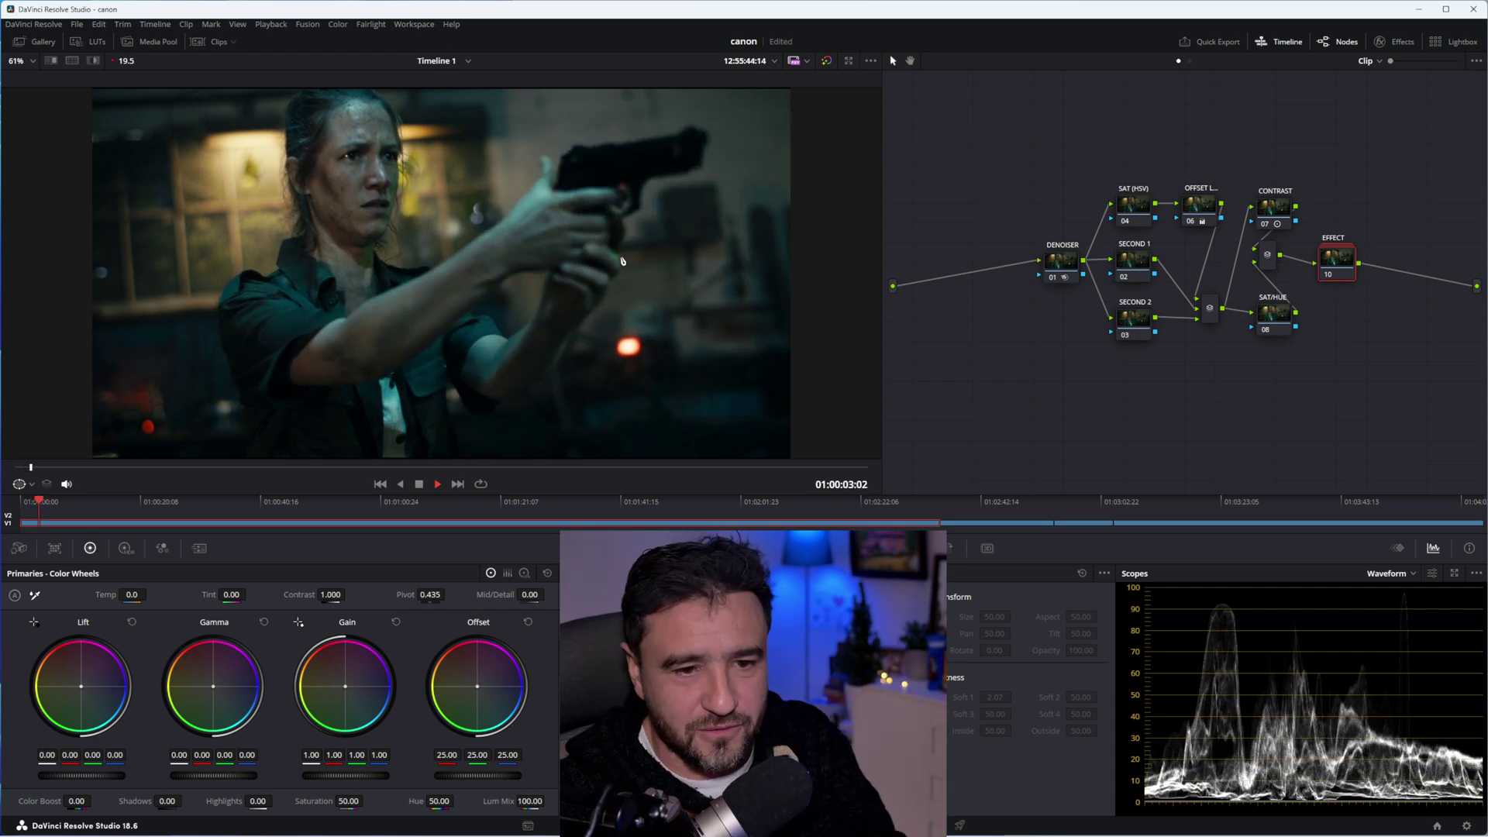
key("space")
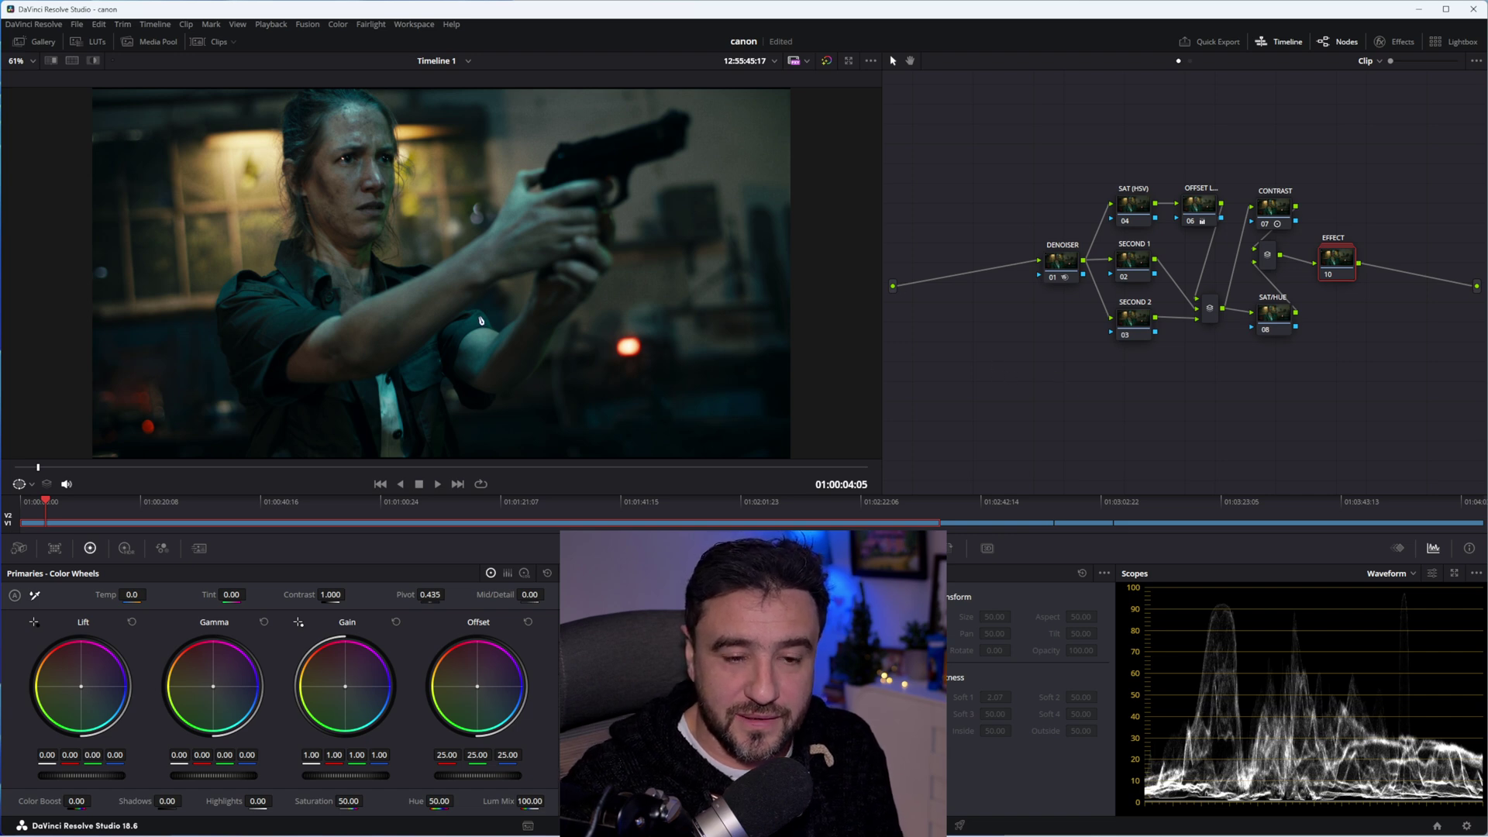
scroll(481, 320, "down", 1)
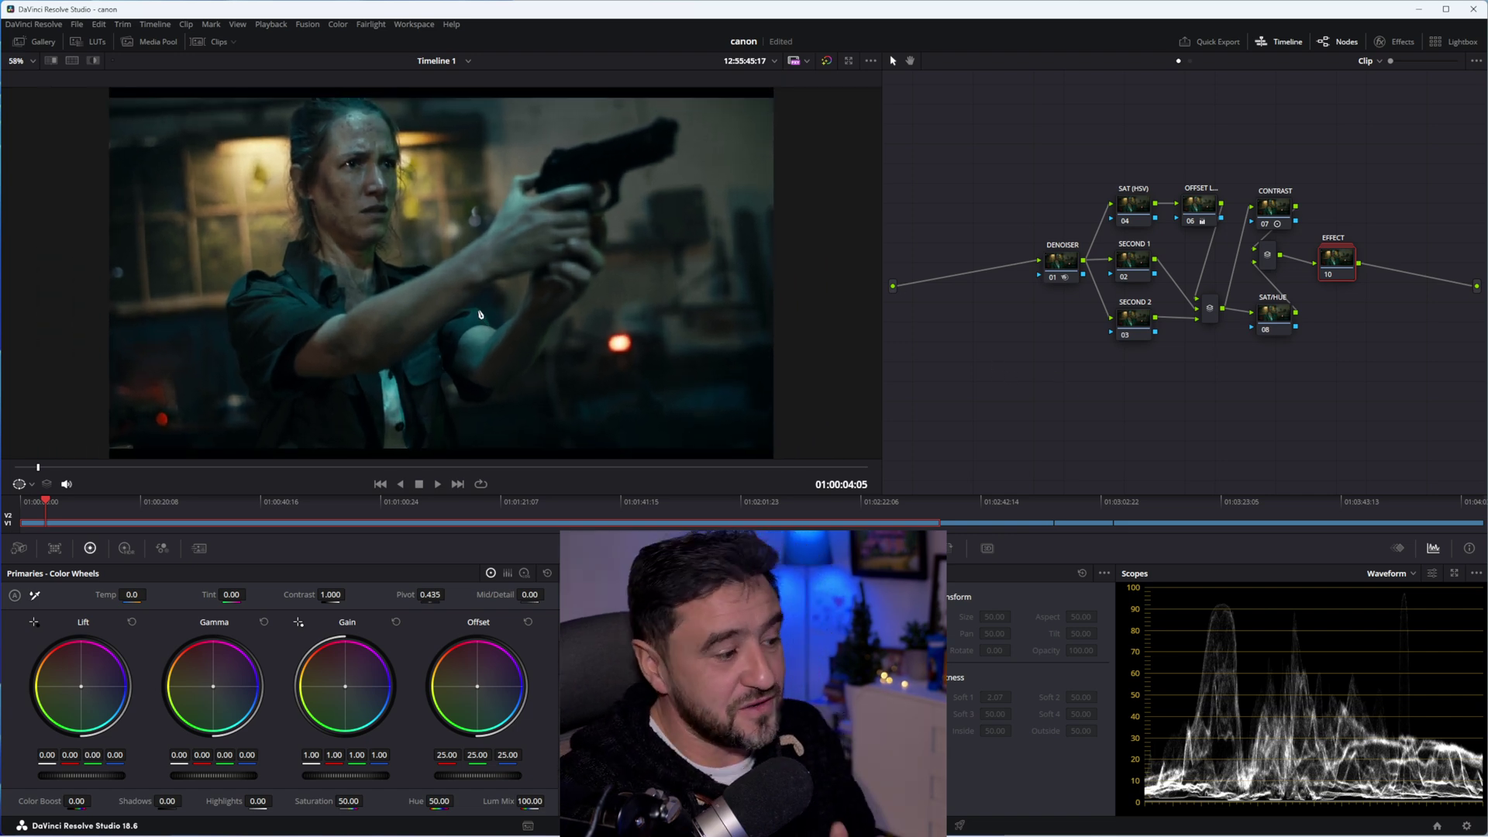